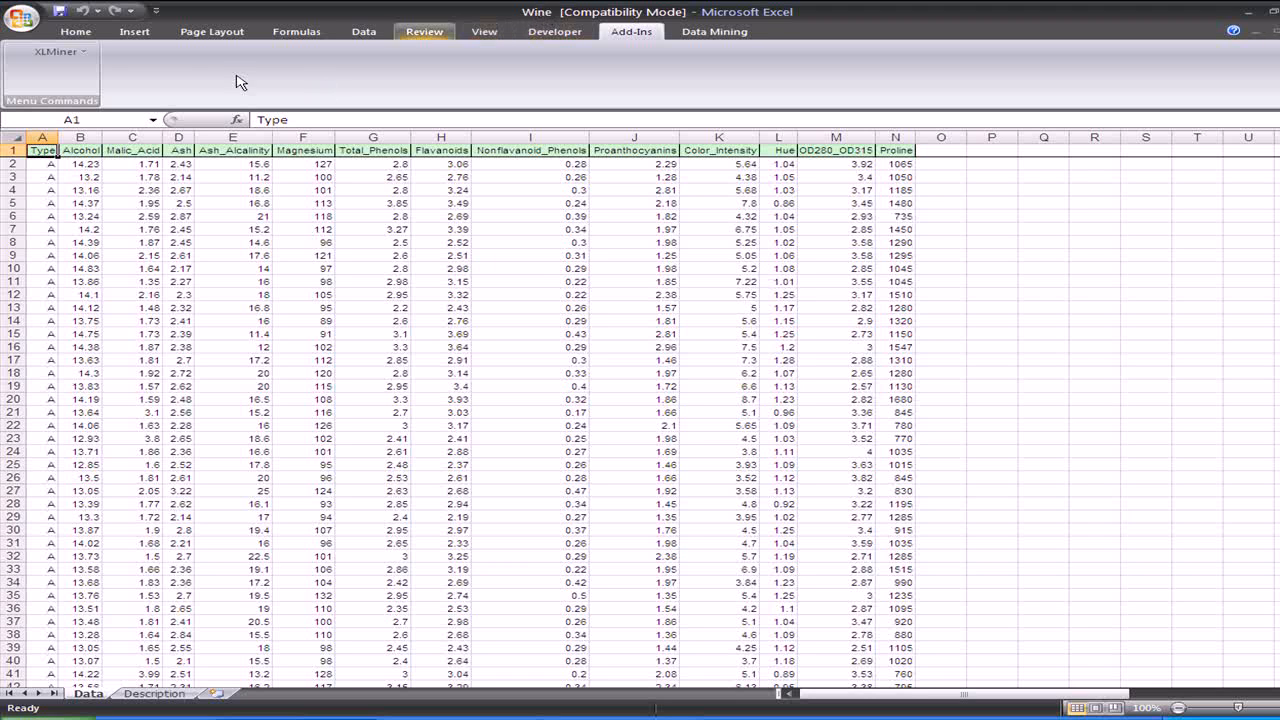
click(50, 52)
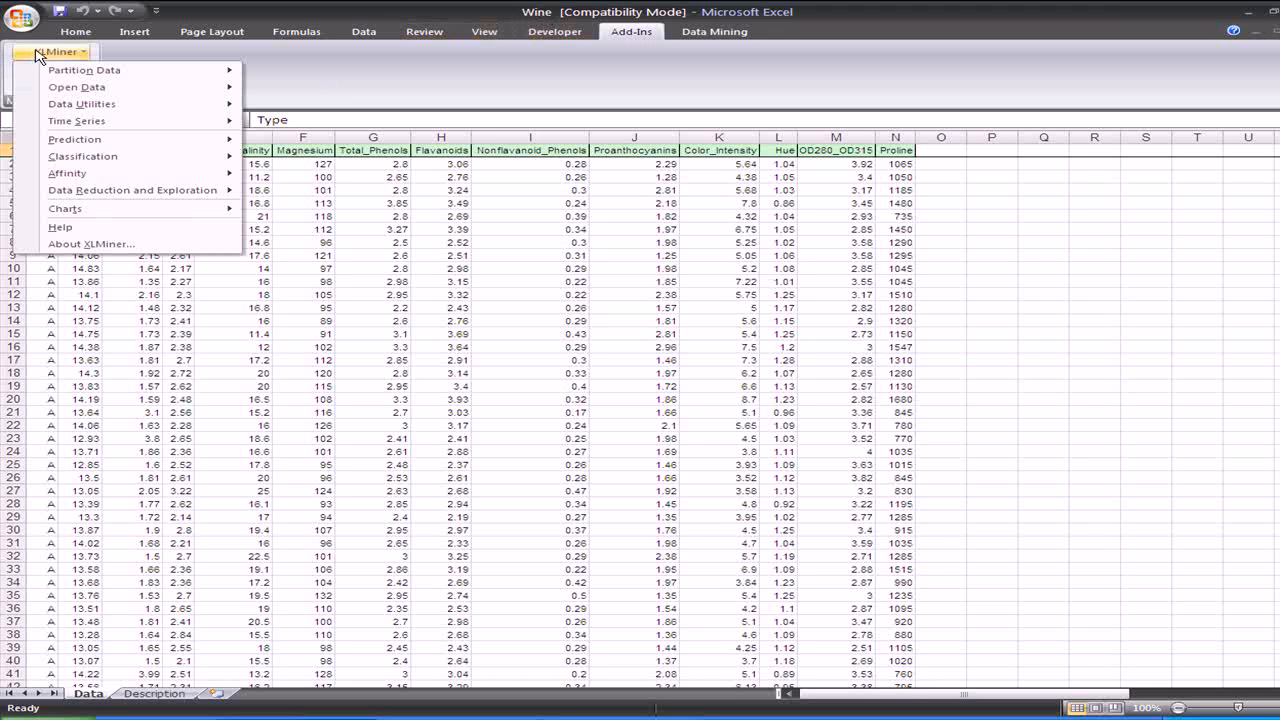
mouse_move(50, 75)
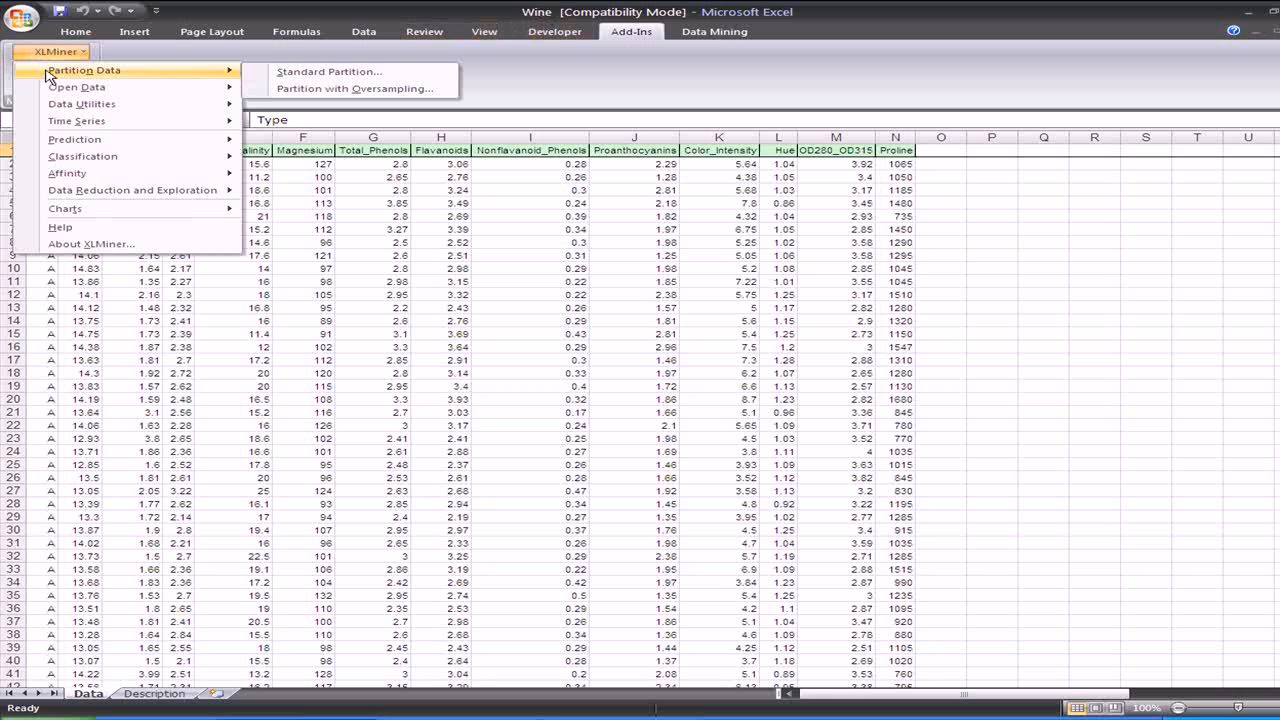
click(330, 73)
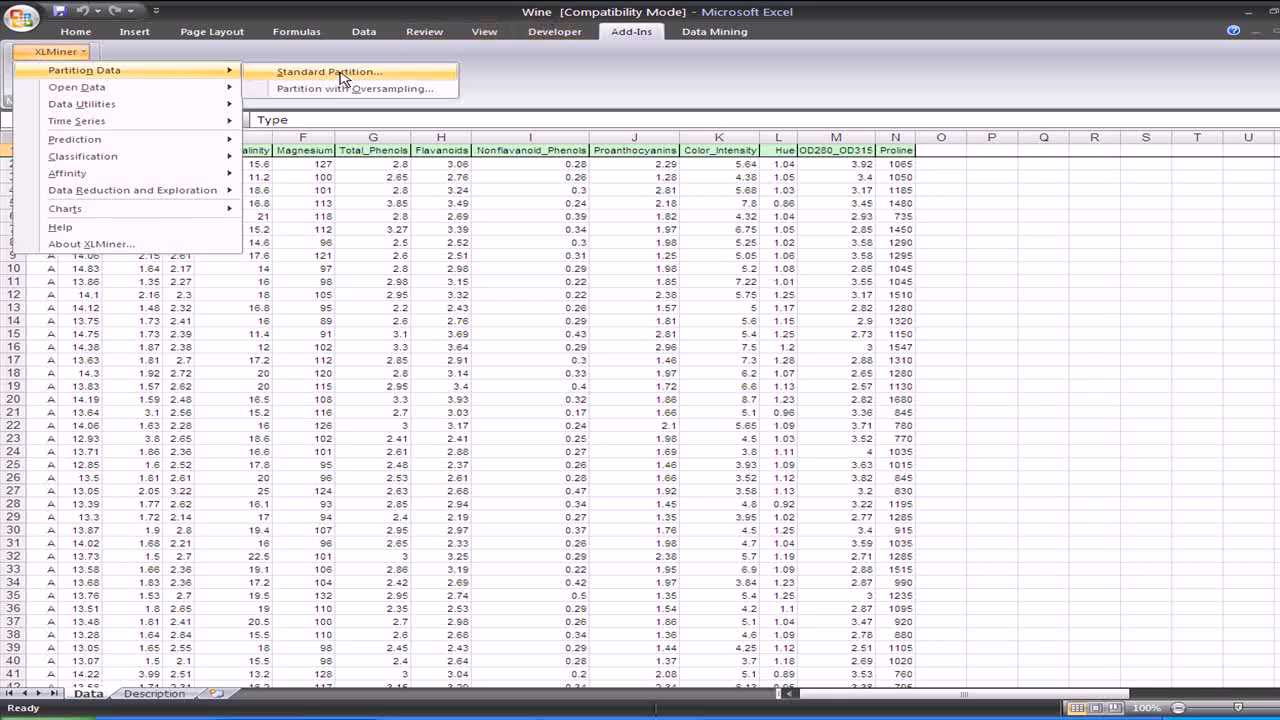
drag(472, 285, 478, 406)
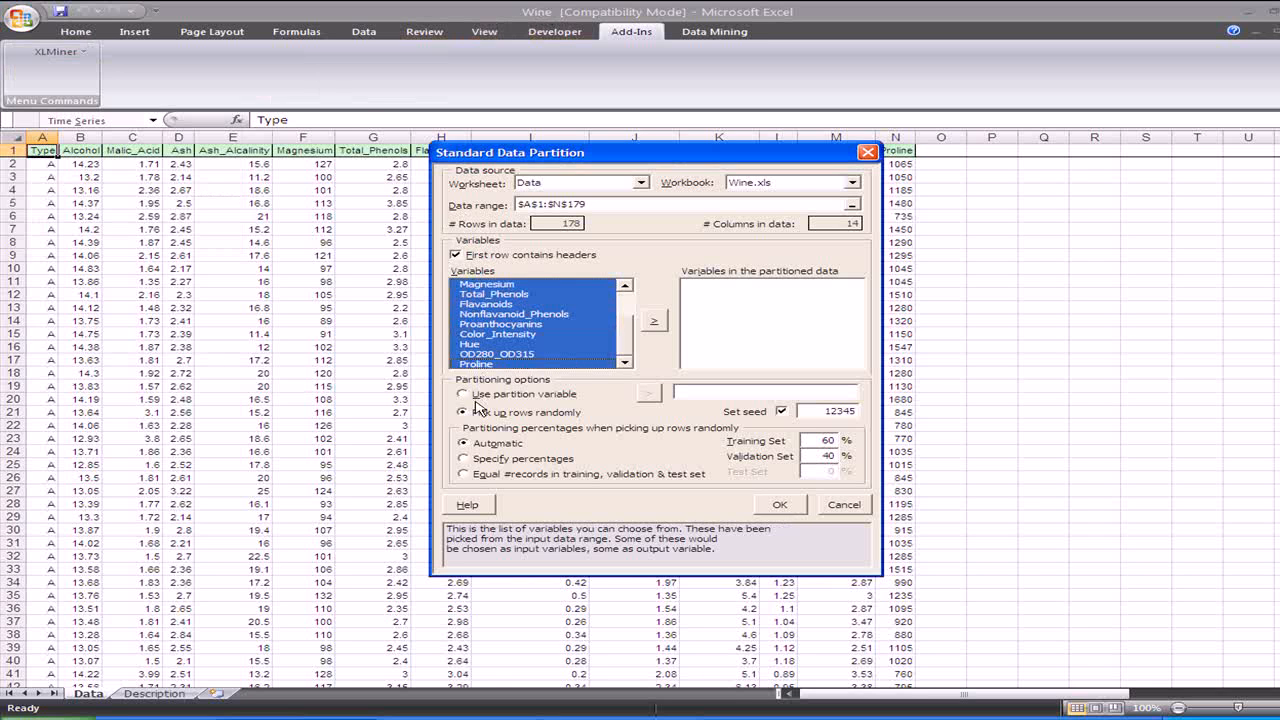
click(654, 322)
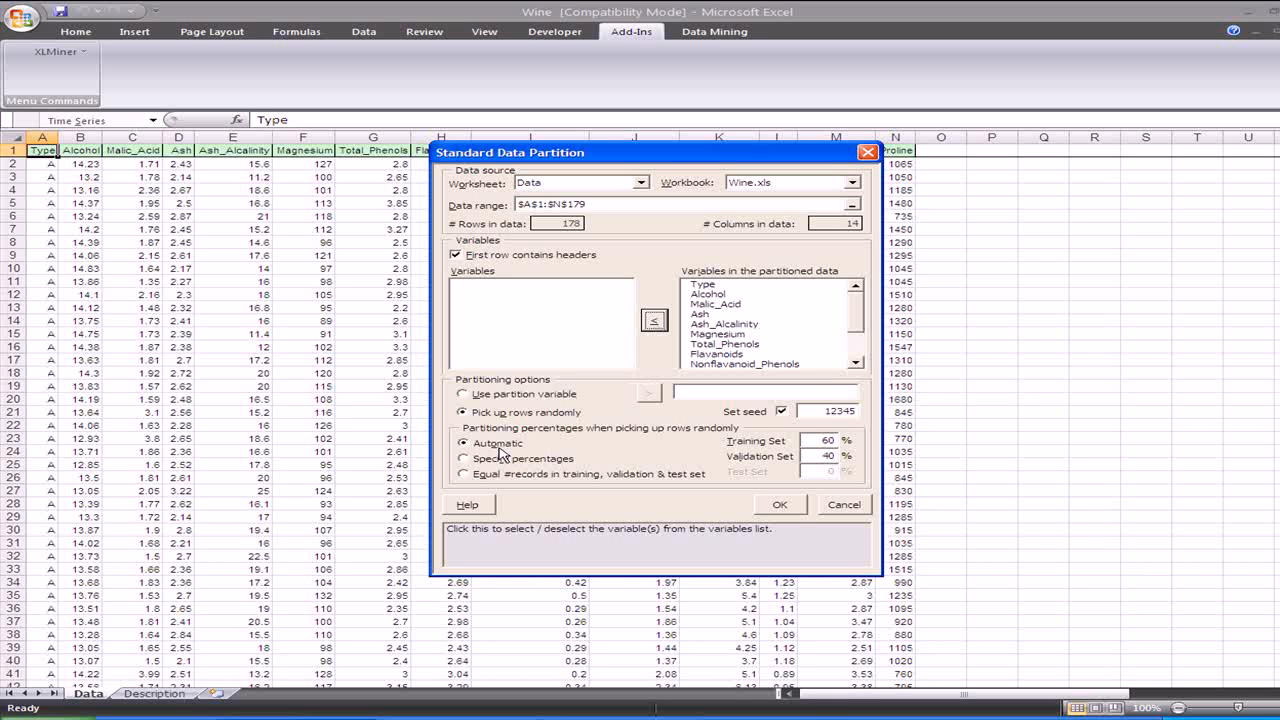
key(Escape)
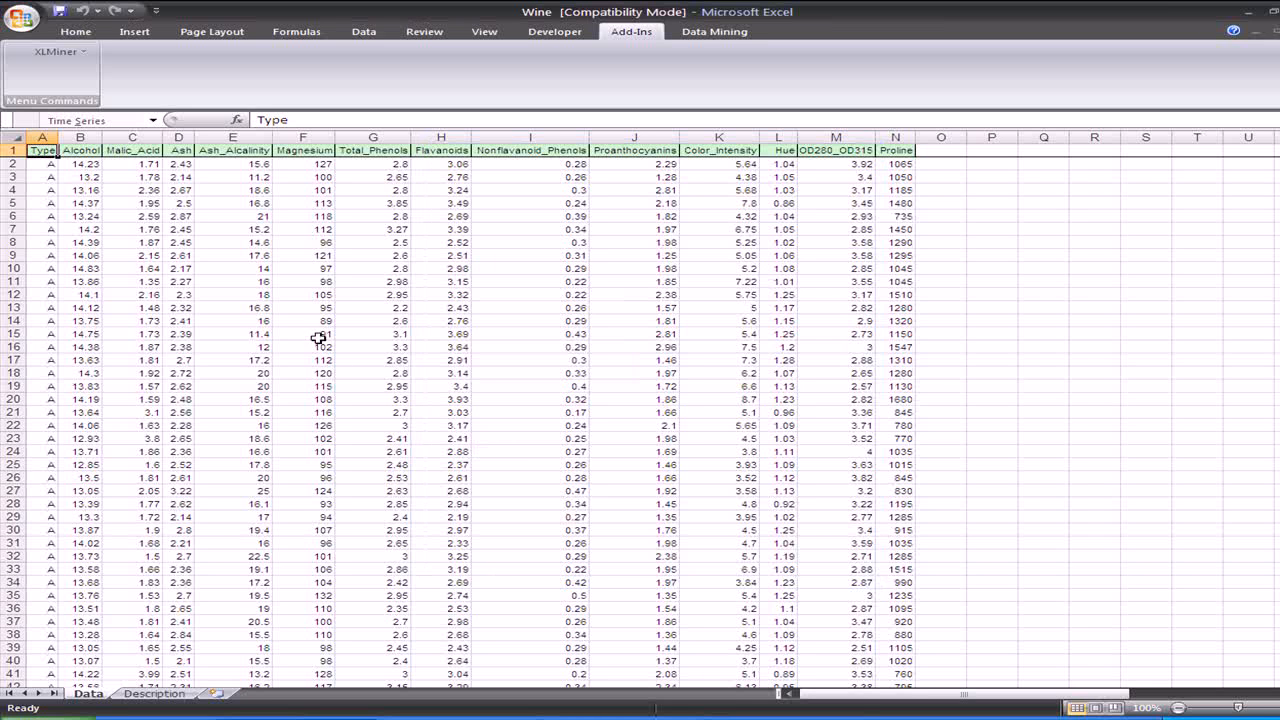
Step: Start XLMiner's Sample from Worksheet utility on the Data sheet and include all variables in the sampled data
click(56, 53)
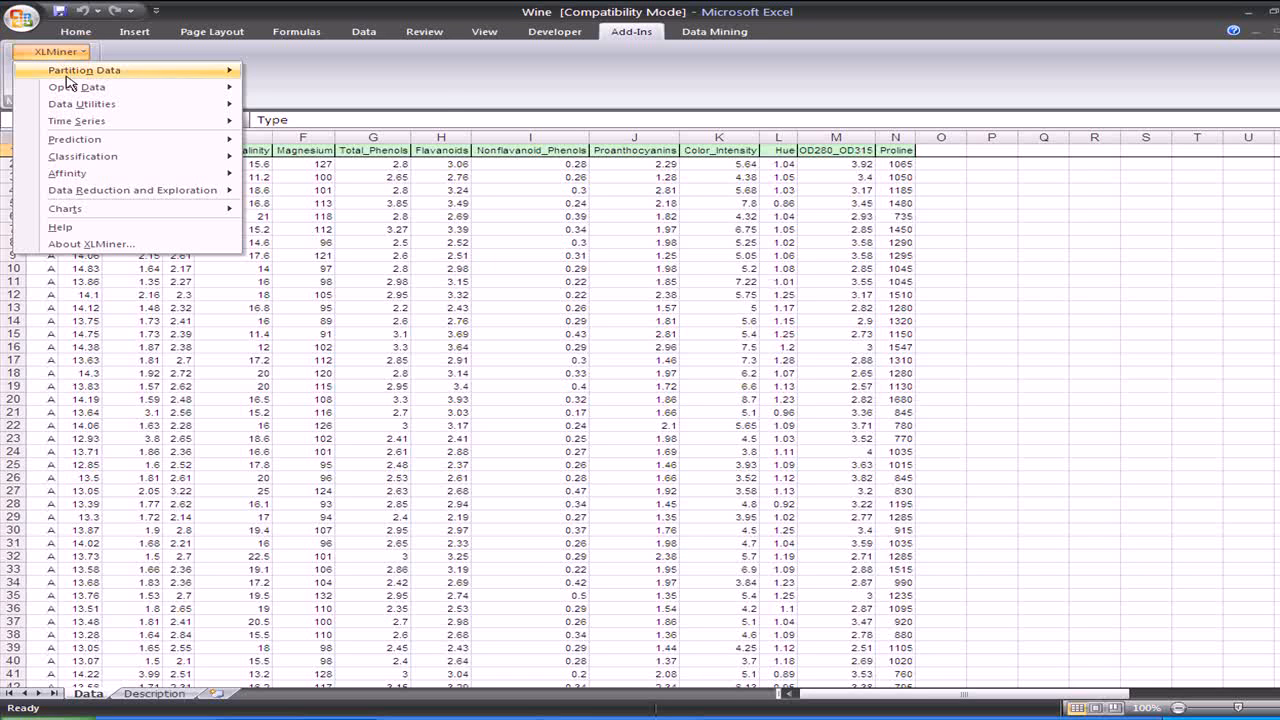
mouse_move(125, 104)
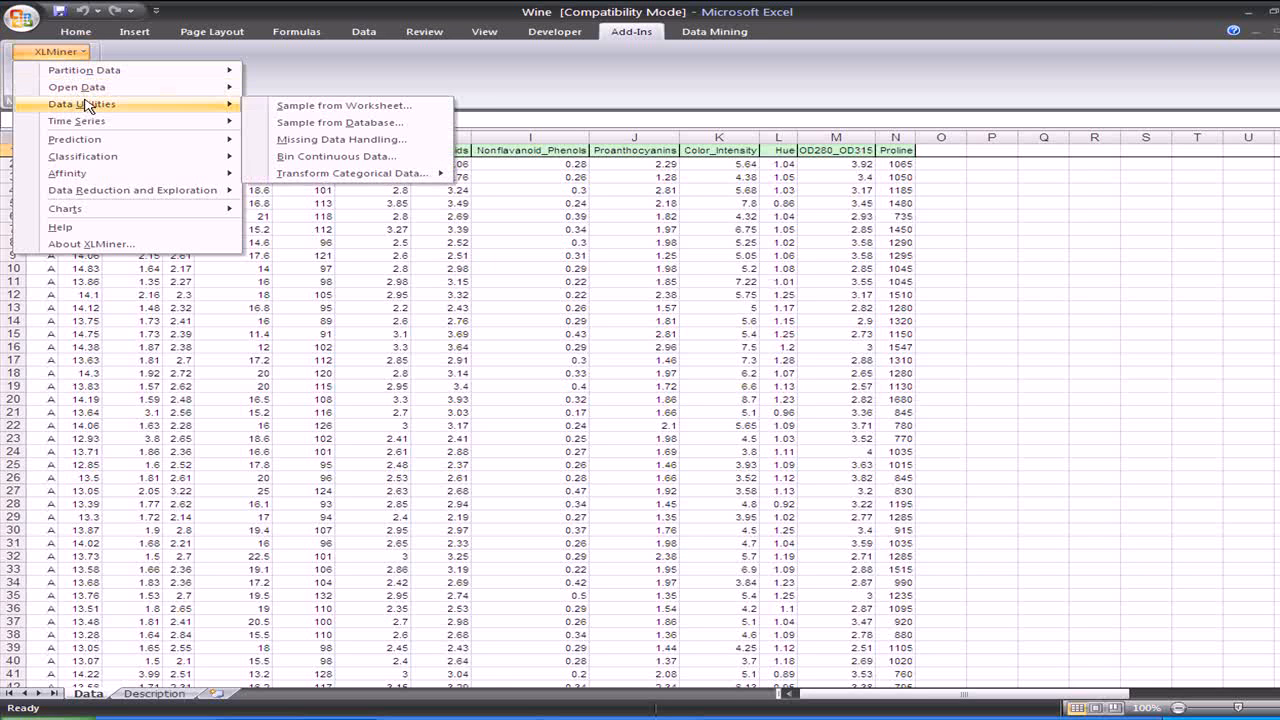
click(268, 108)
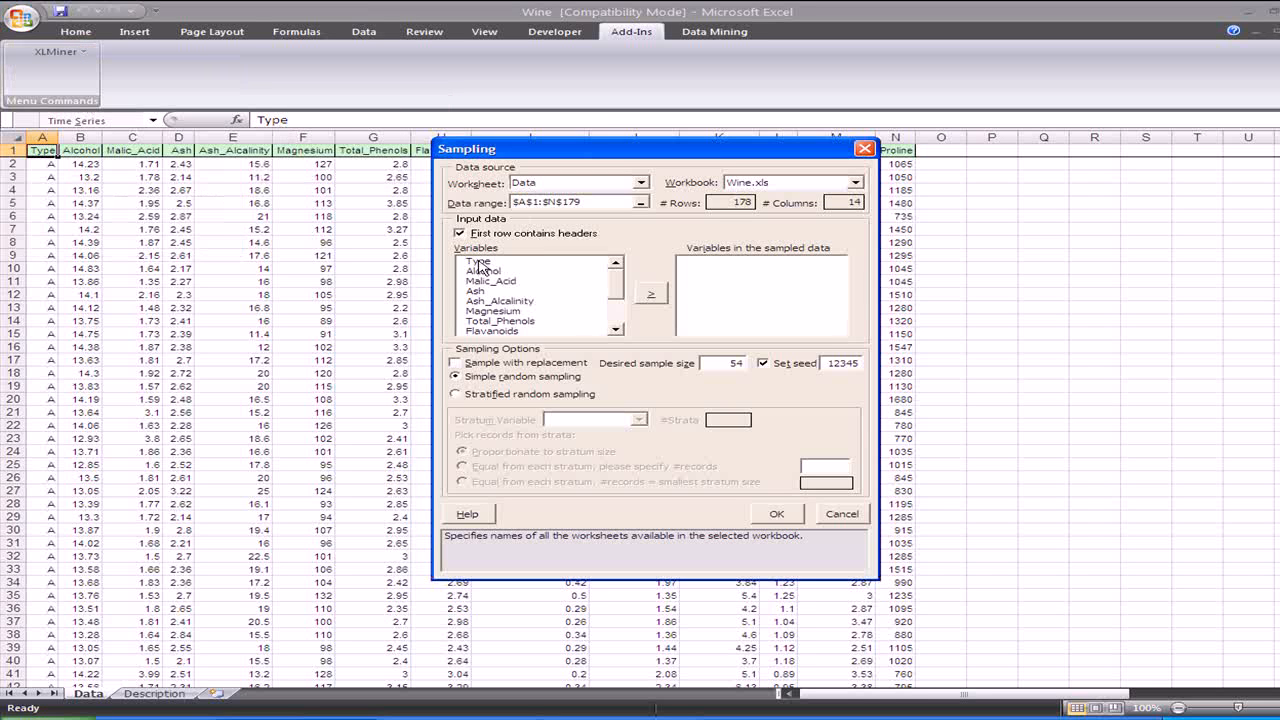
drag(481, 266, 491, 413)
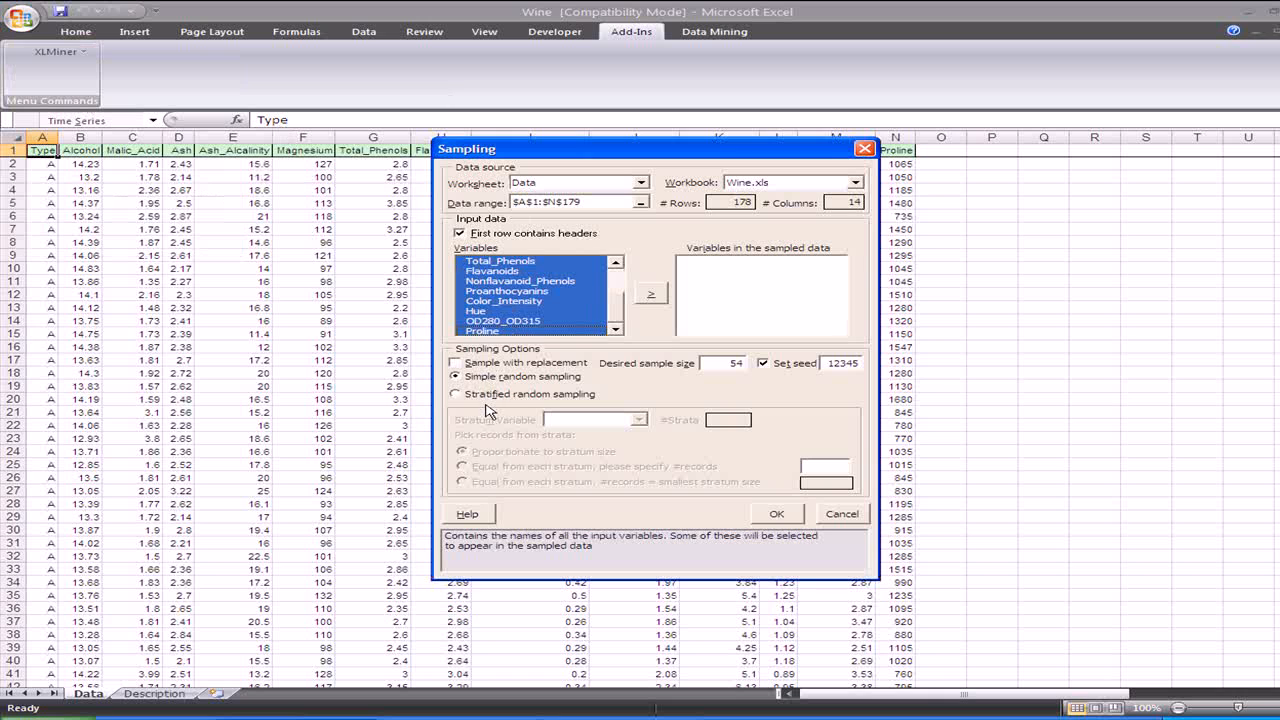
click(659, 299)
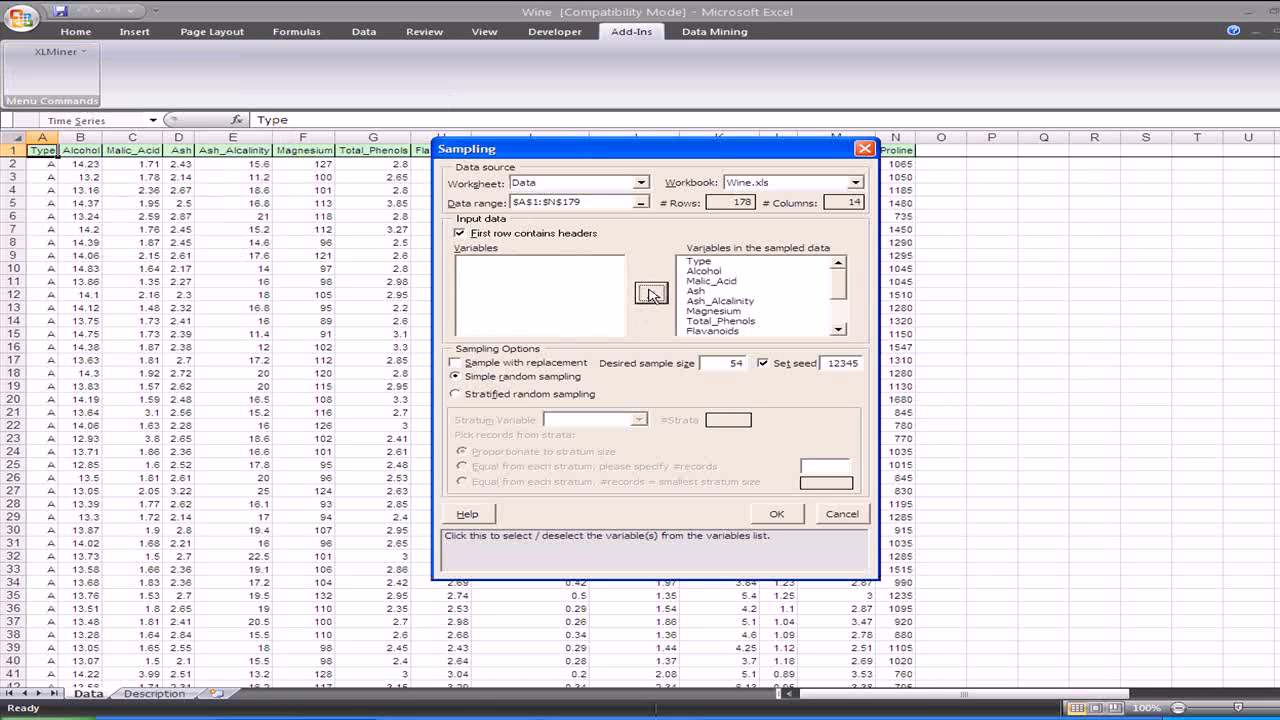
click(651, 295)
click(667, 411)
Step: Set the sampling seed to 12567, choose simple random sampling, and generate the sample
double_click(834, 363)
text(12567)
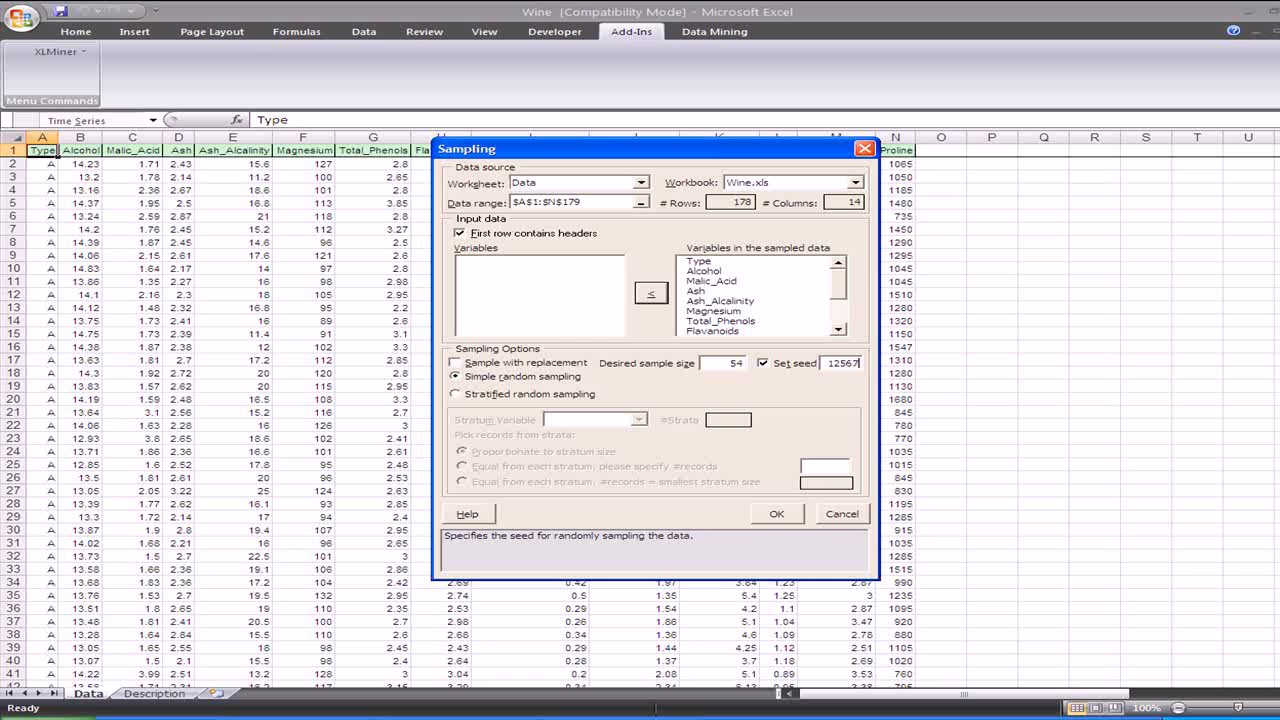
click(457, 378)
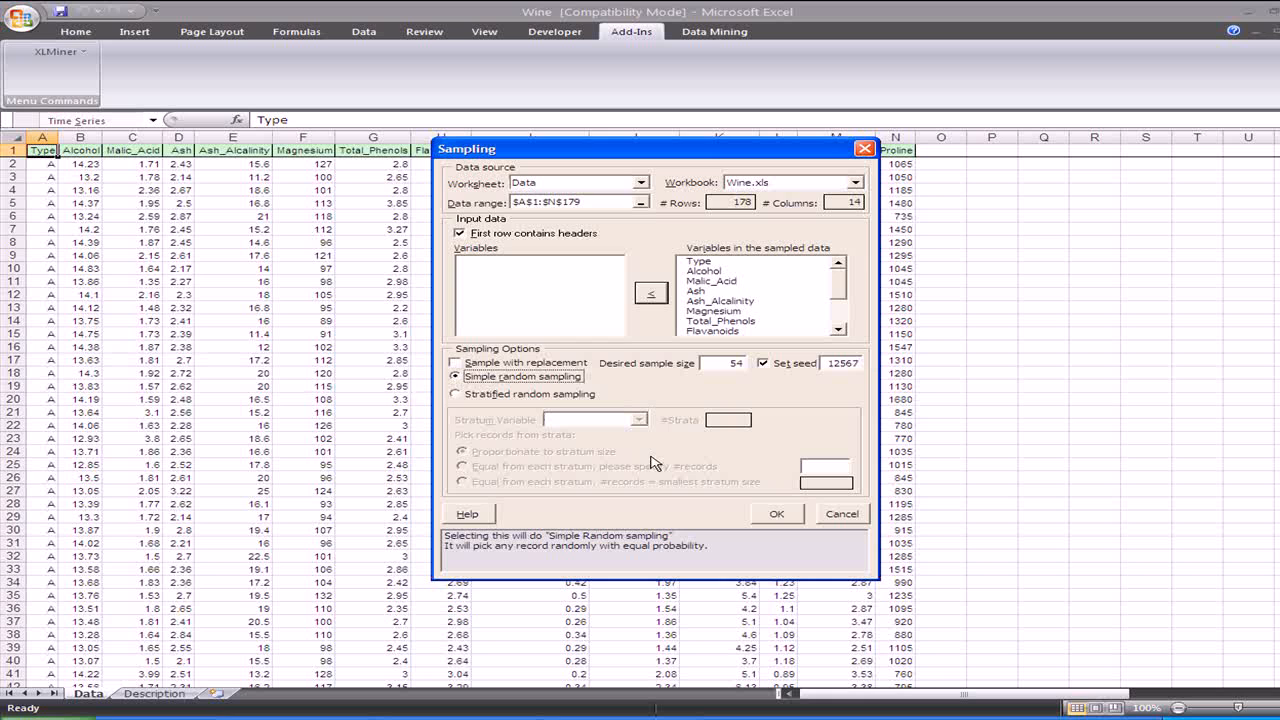
click(766, 513)
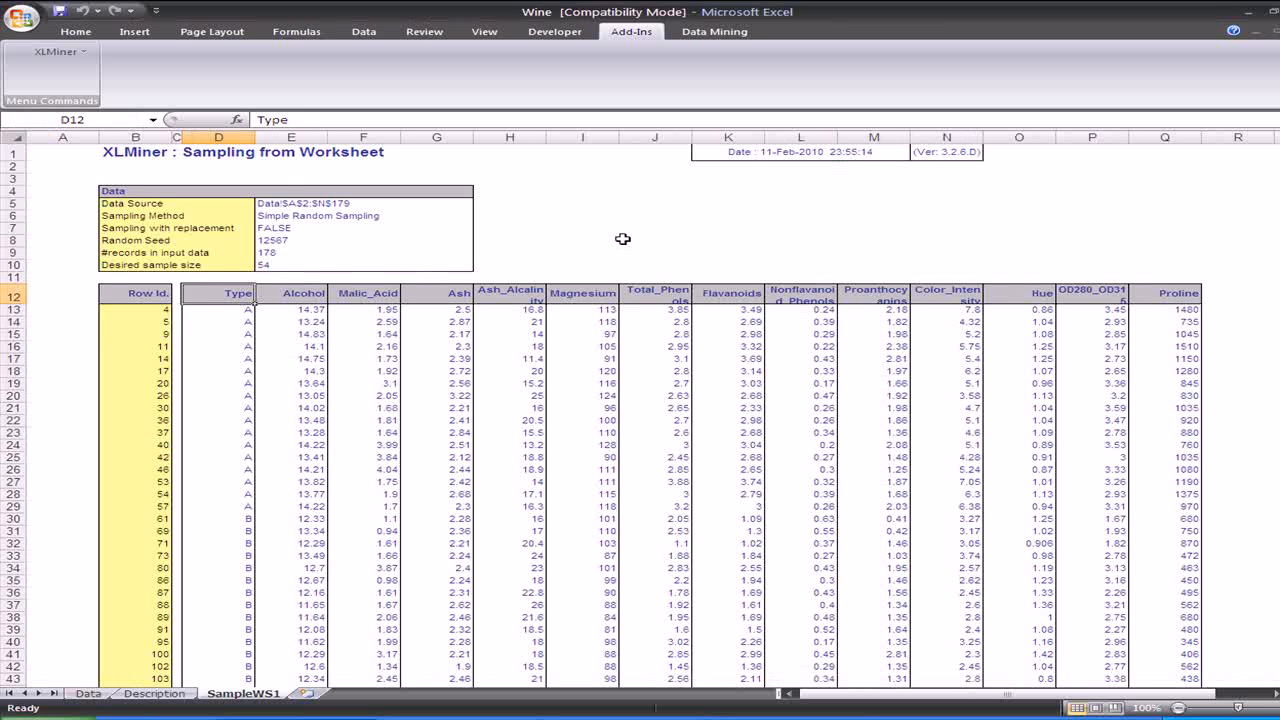
Step: Review the sampling settings summary and the sampled records through to the end of the output sheet
click(622, 239)
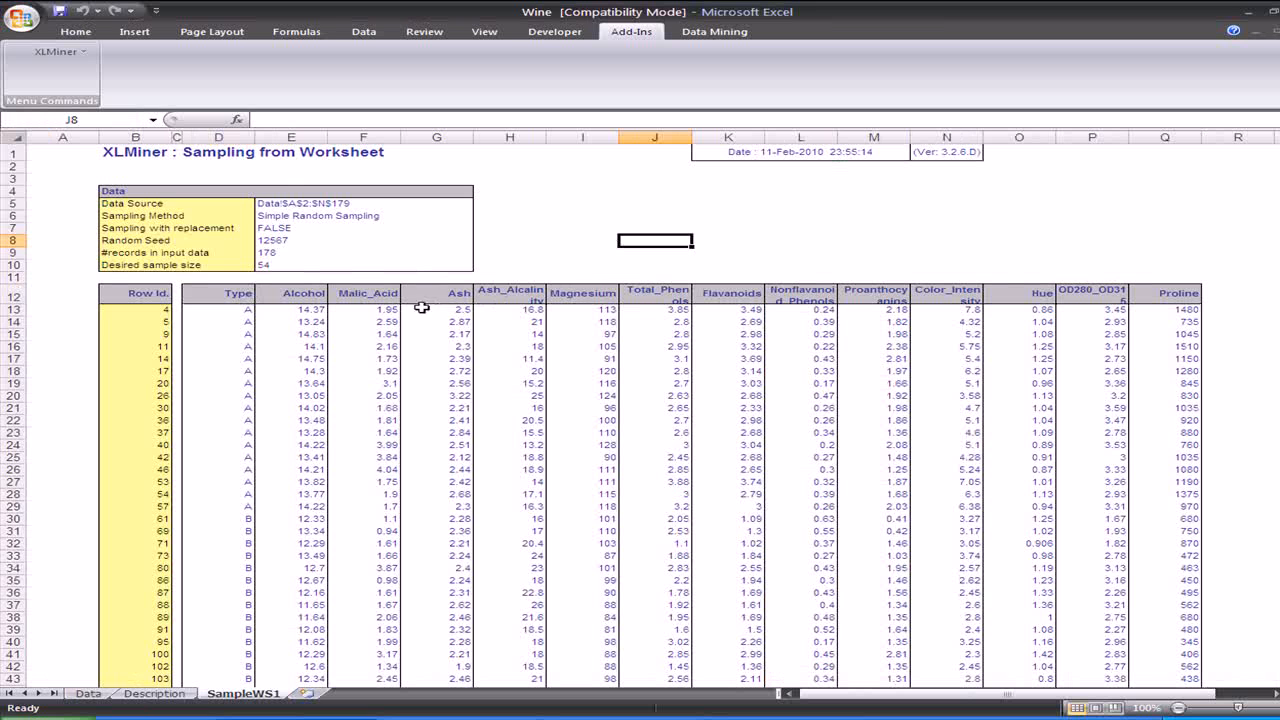
scroll(822, 308, down, 4)
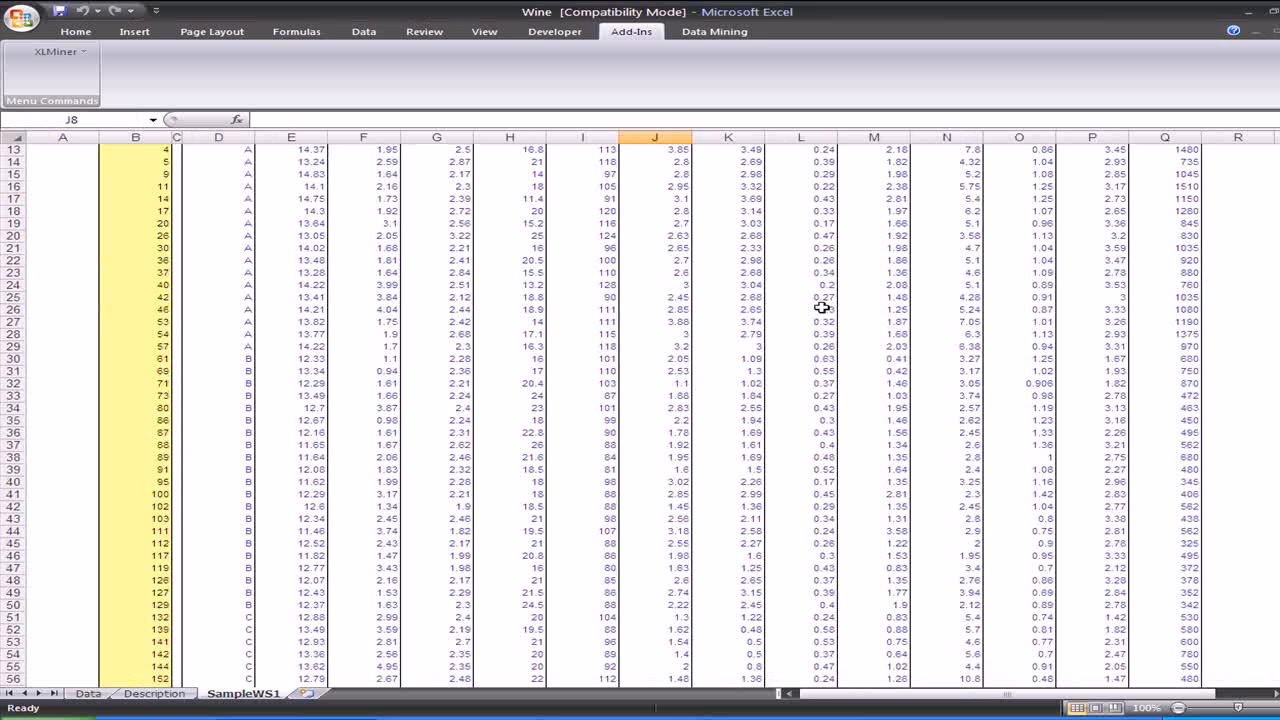
scroll(822, 308, down, 6)
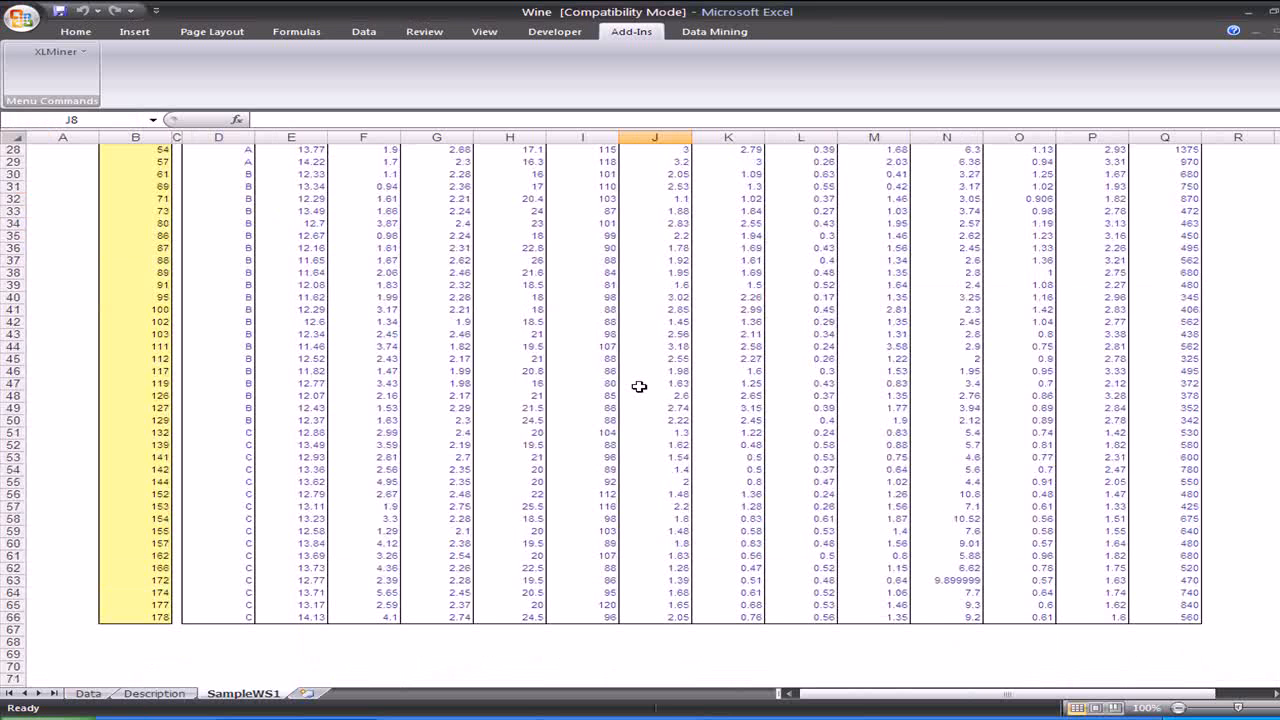
scroll(639, 386, up, 7)
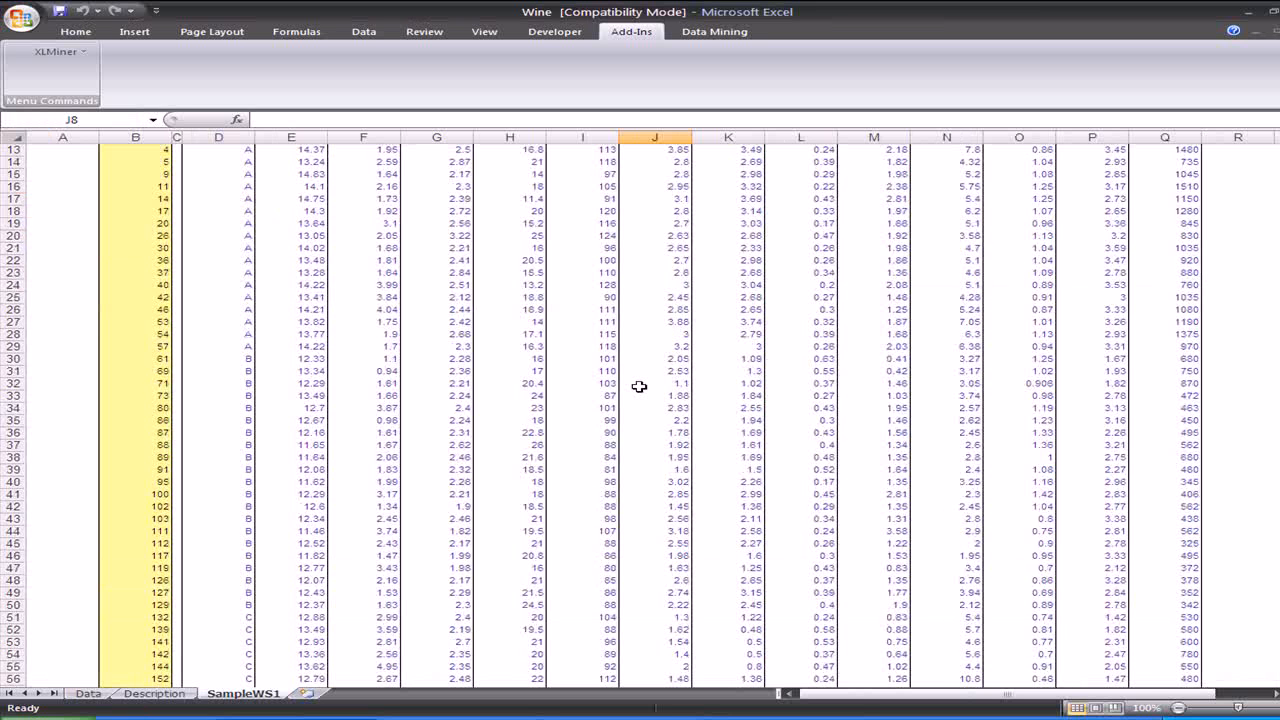
scroll(639, 386, up, 2)
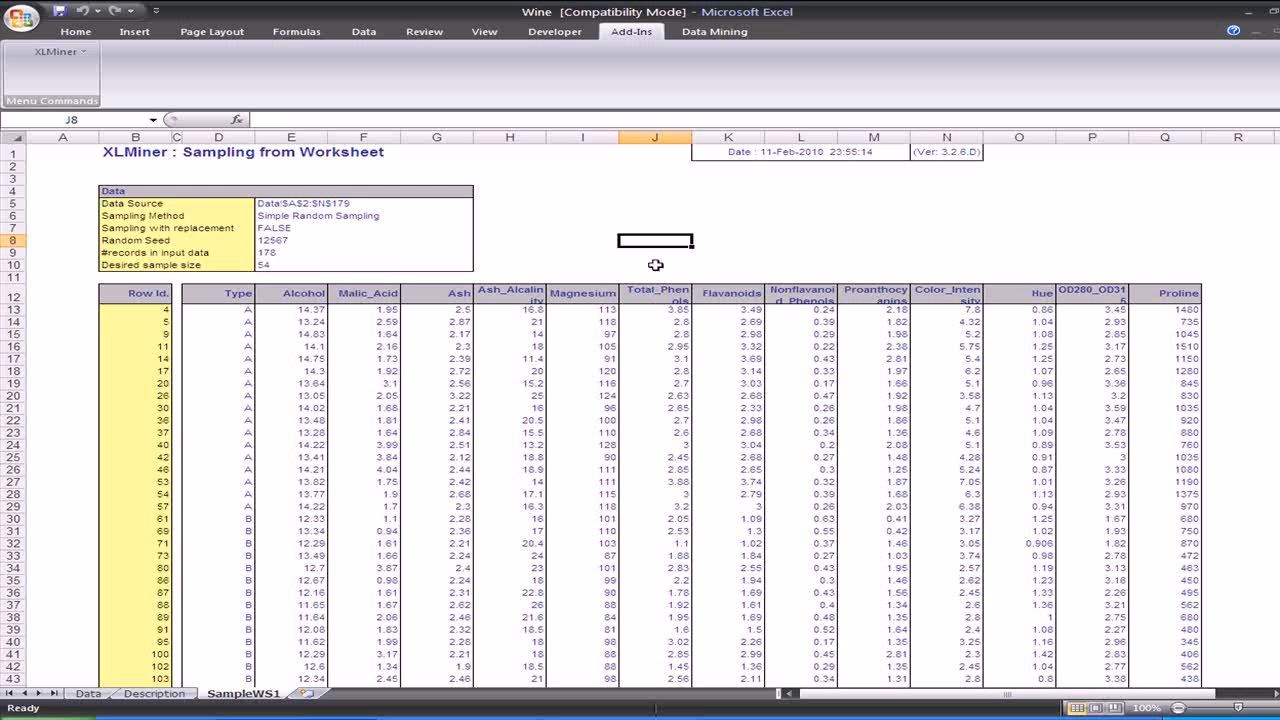
Step: Set up another sampling from the Data worksheet, with replacement enabled and all variables included in the sampled data
key(ctrl+Page_Up)
key(ctrl+Page_Up)
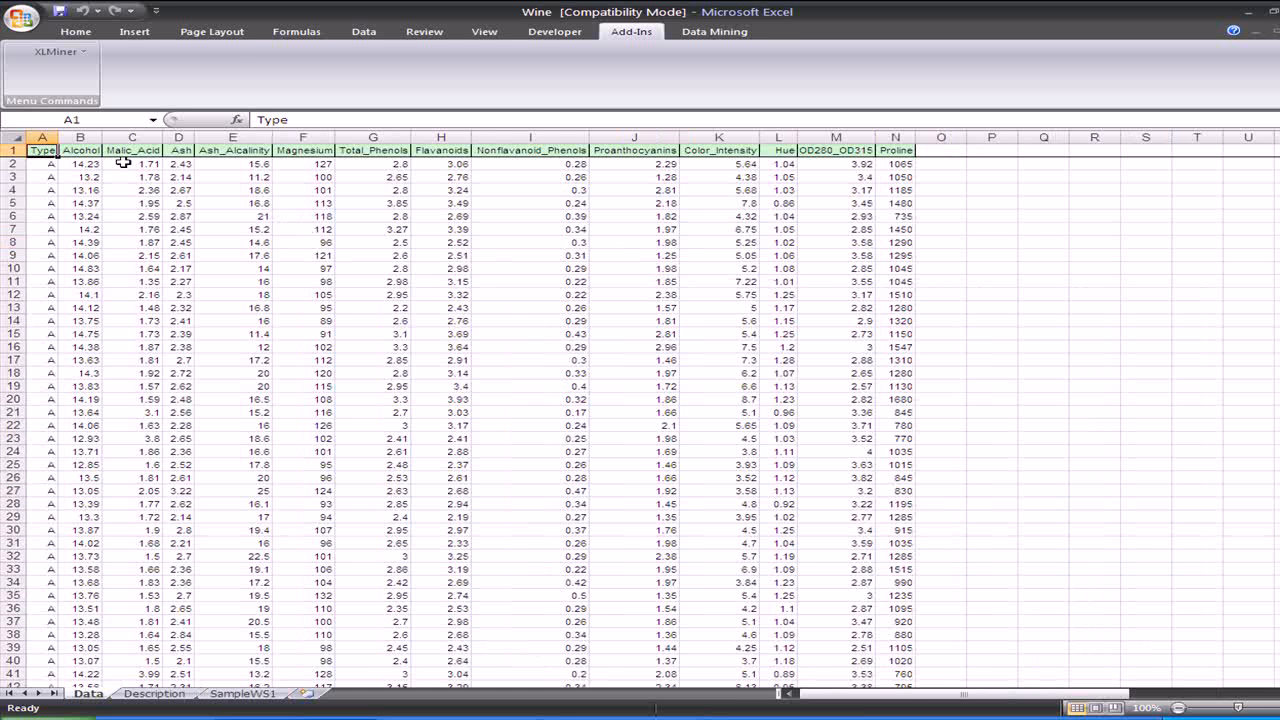
click(60, 52)
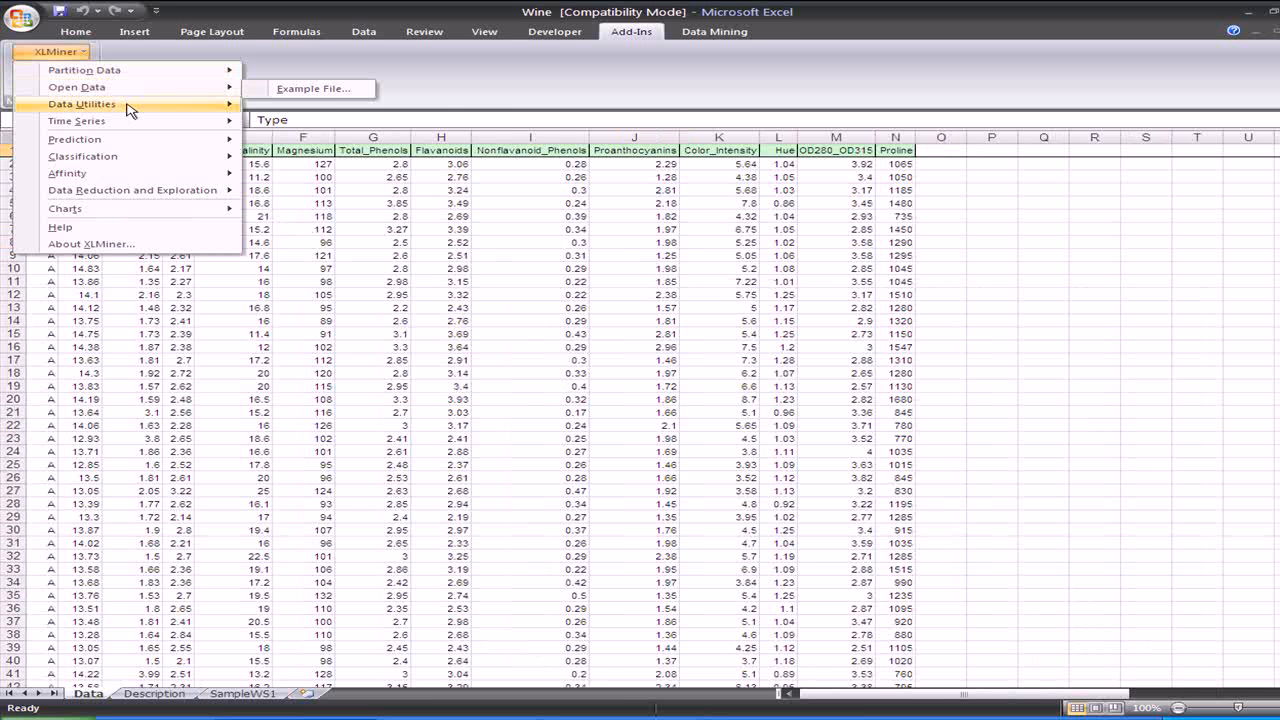
mouse_move(128, 146)
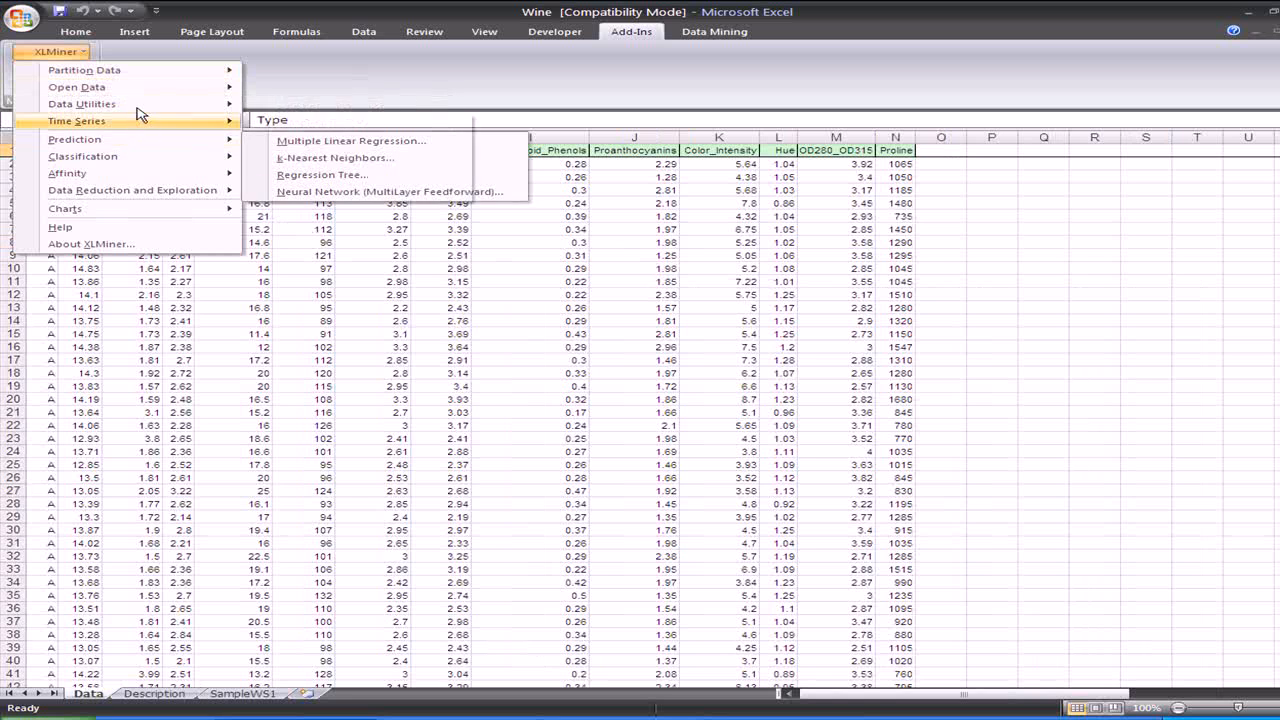
mouse_move(130, 104)
click(310, 105)
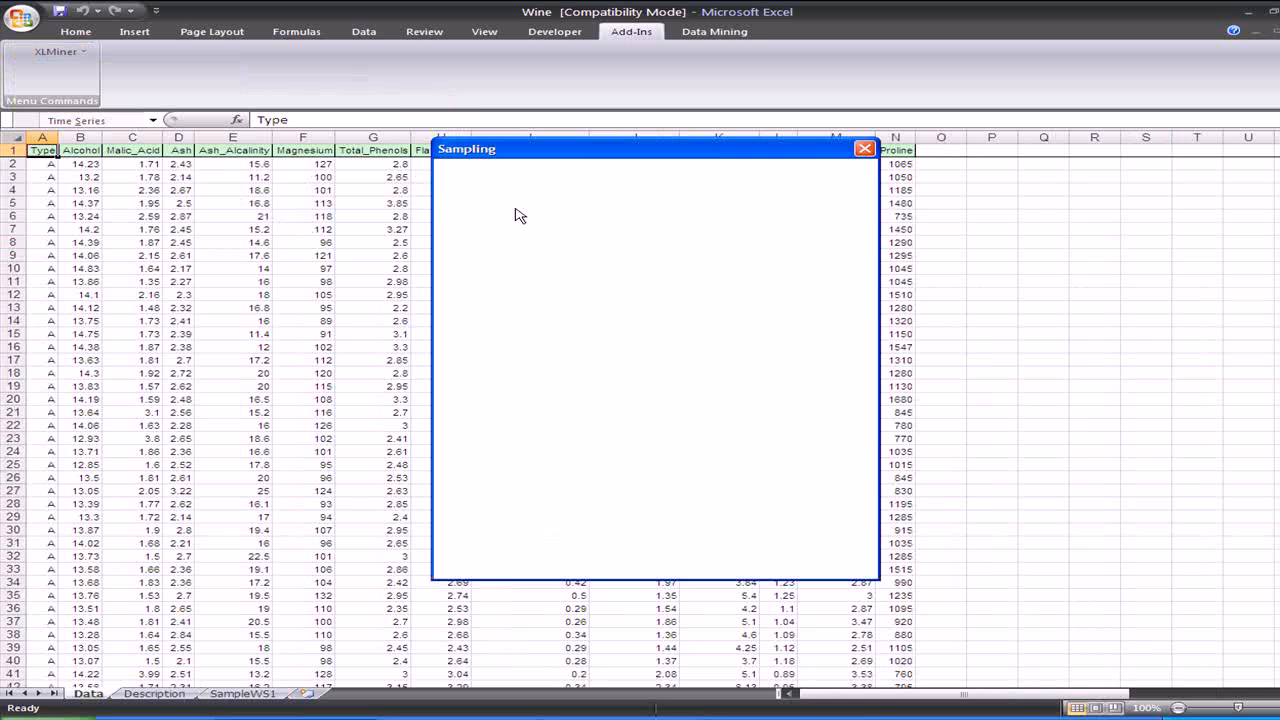
click(455, 364)
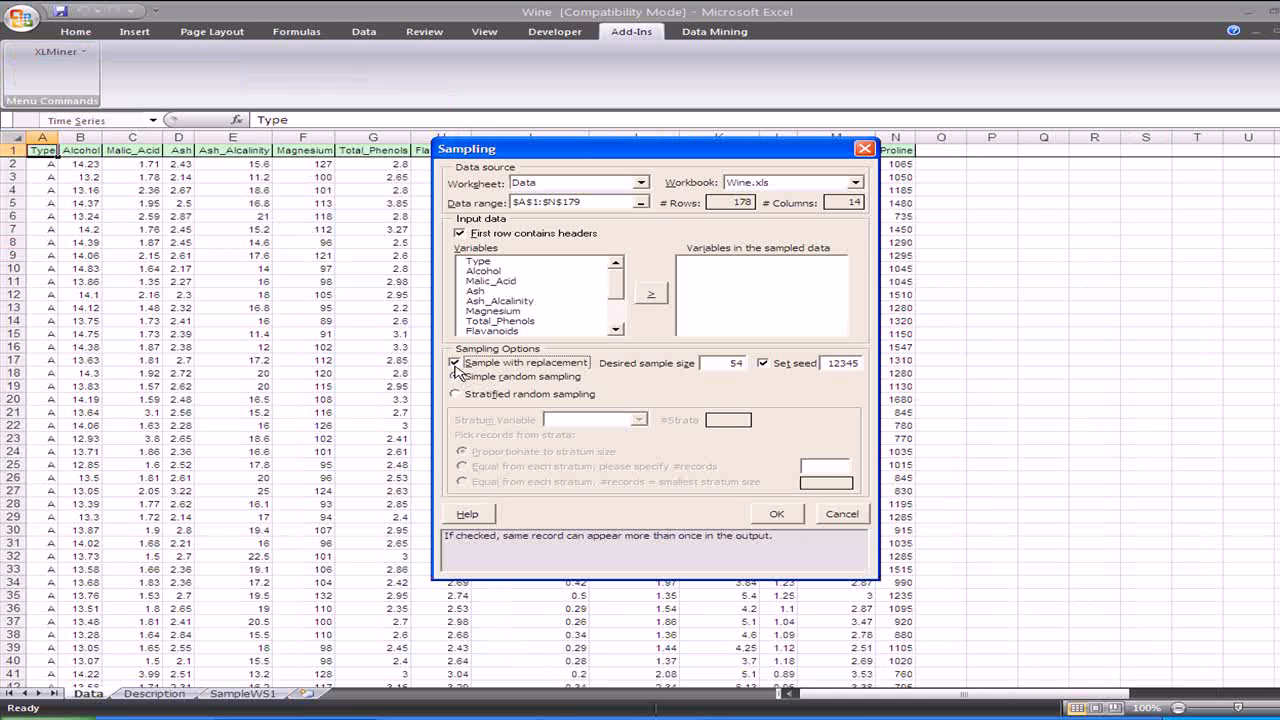
drag(484, 263, 487, 372)
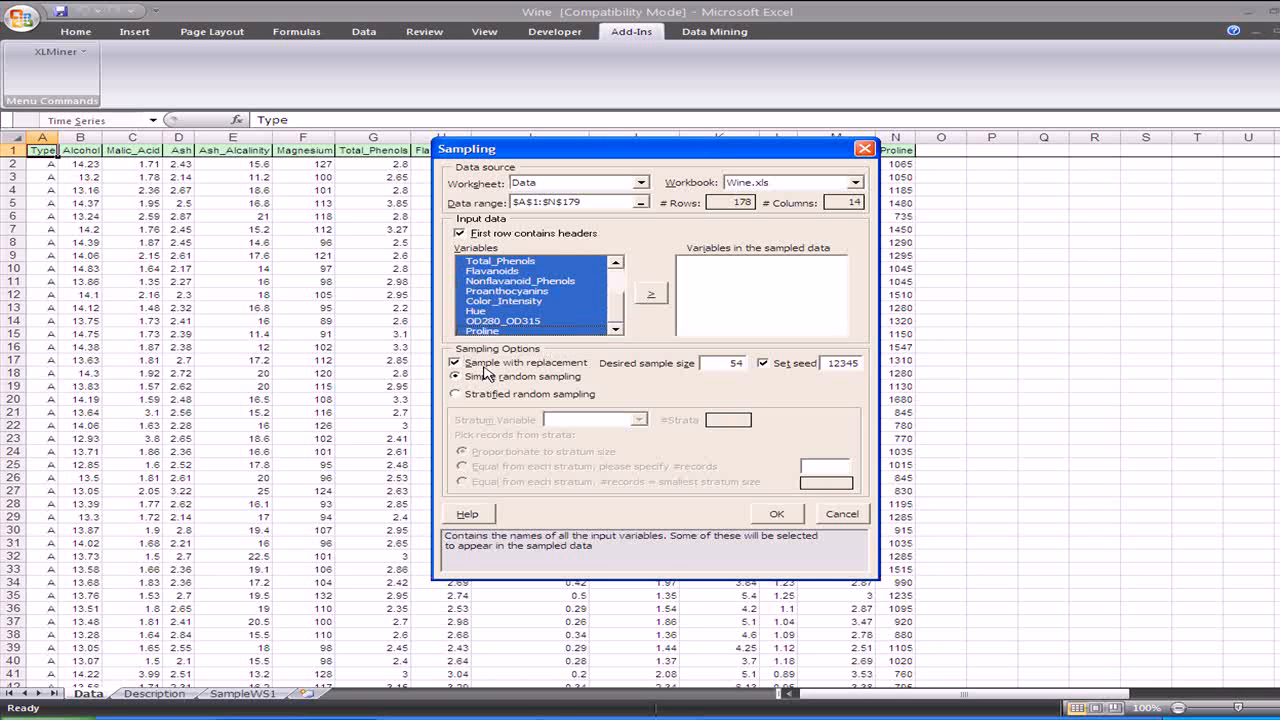
click(651, 295)
Step: Set the desired sample size to 50 and generate the sample with replacement
double_click(735, 365)
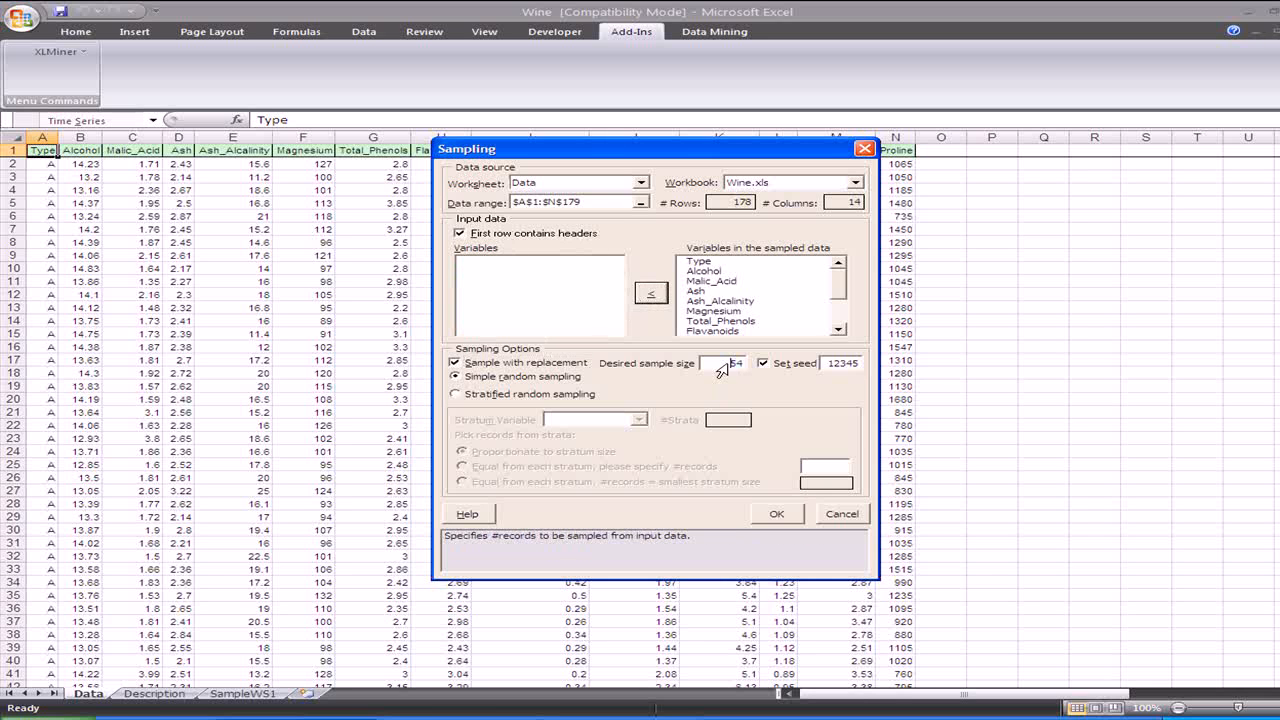
text(90)
click(757, 507)
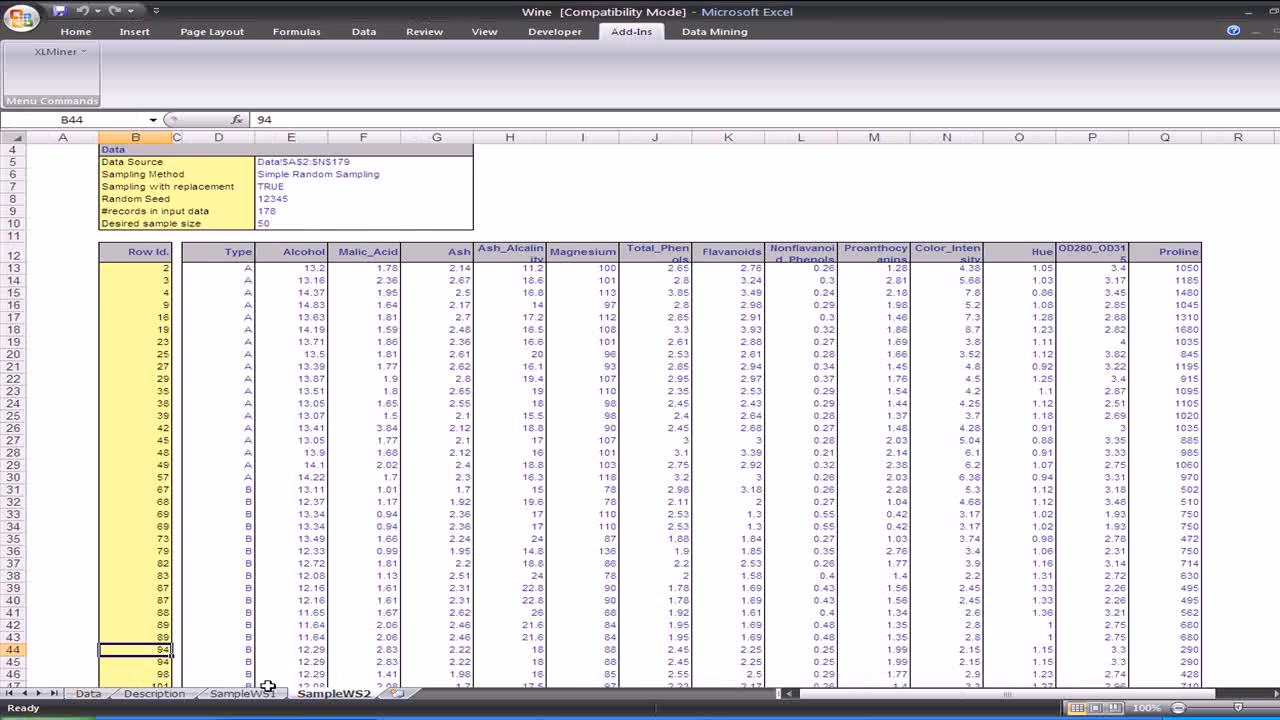
Step: Examine the row IDs on the SampleWS1 sheet, which was sampled without replacement, down to the last record
click(244, 693)
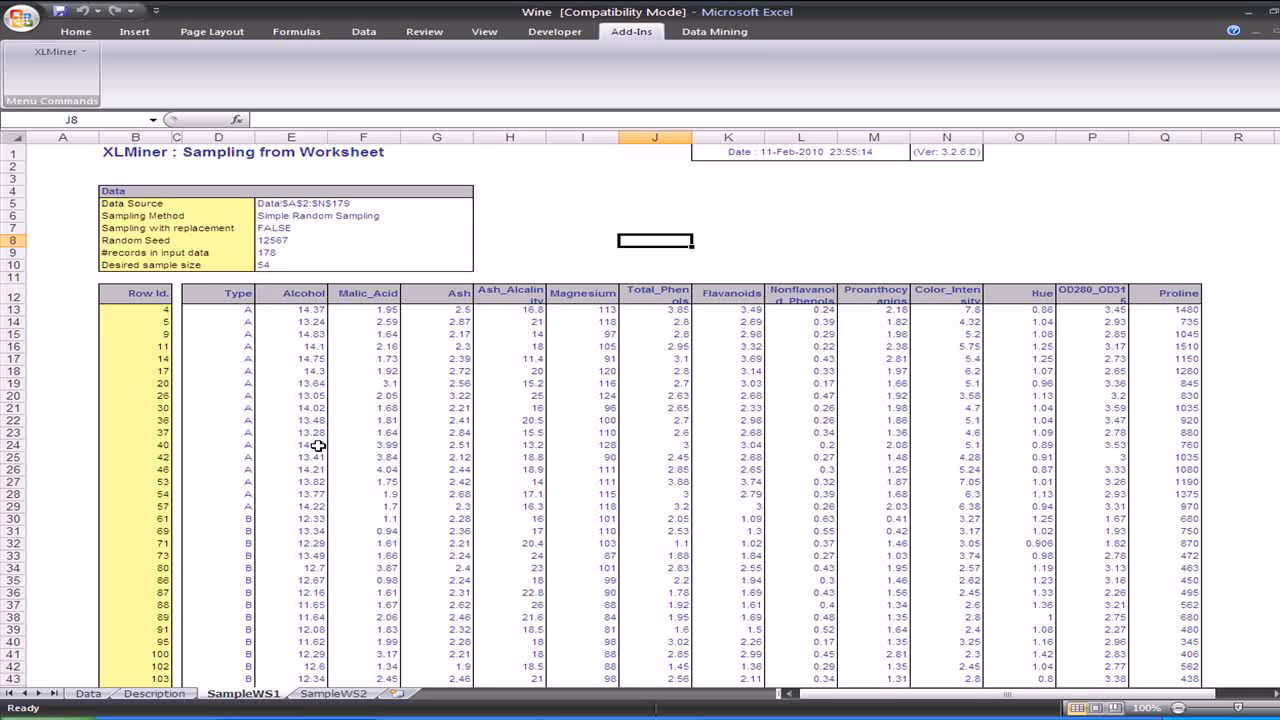
scroll(317, 445, down, 1)
scroll(317, 445, down, 8)
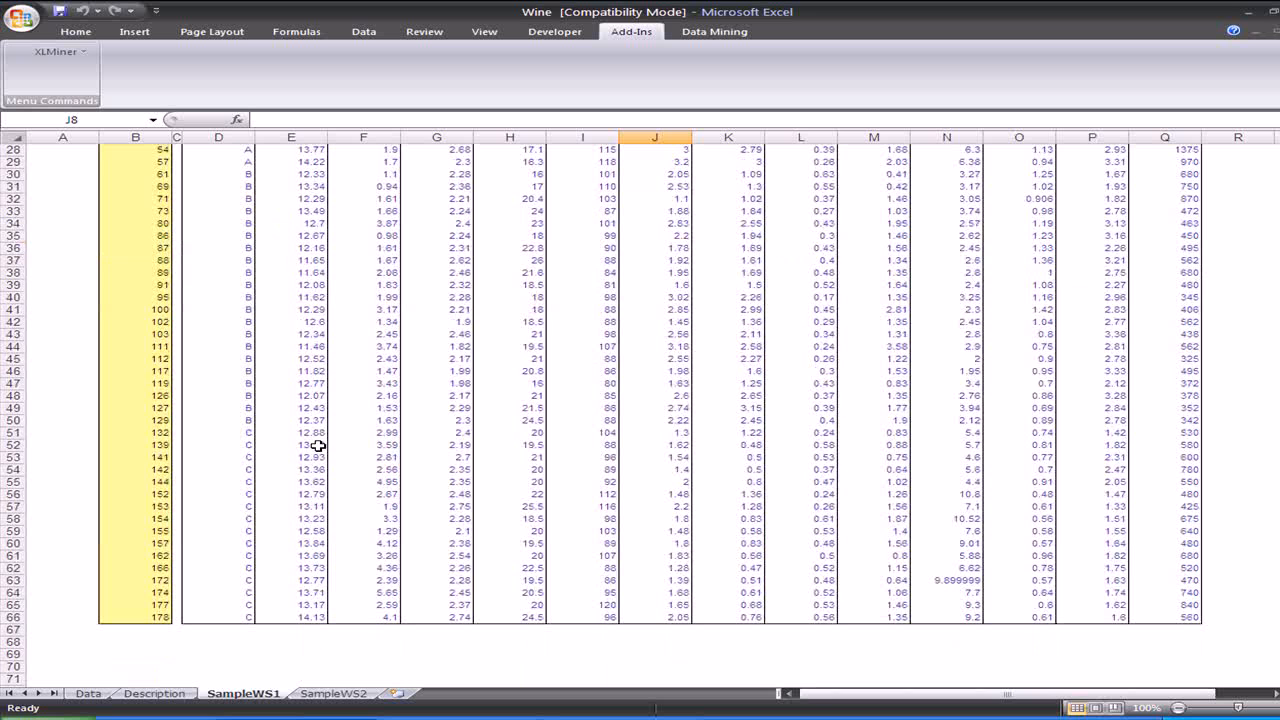
Step: Examine the Row Id. column on the SampleWS2 sheet for records picked more than once
click(345, 693)
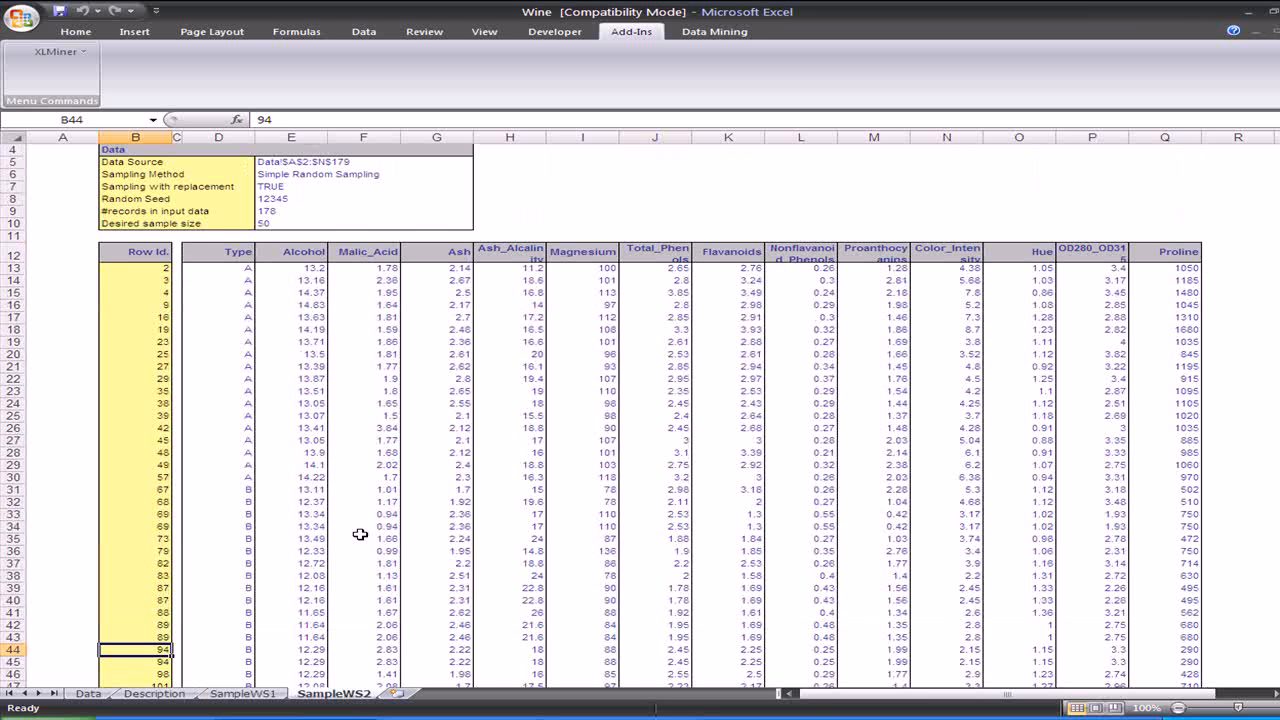
scroll(360, 534, down, 3)
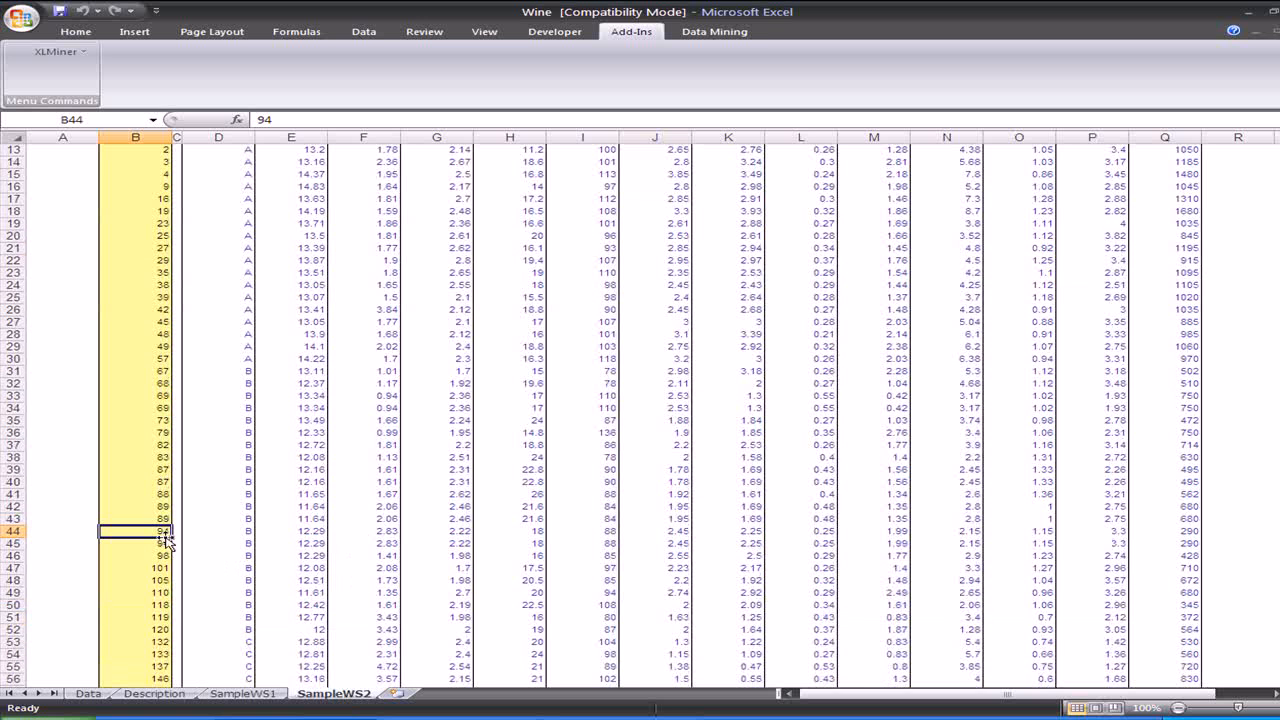
scroll(277, 552, down, 1)
scroll(277, 552, down, 1)
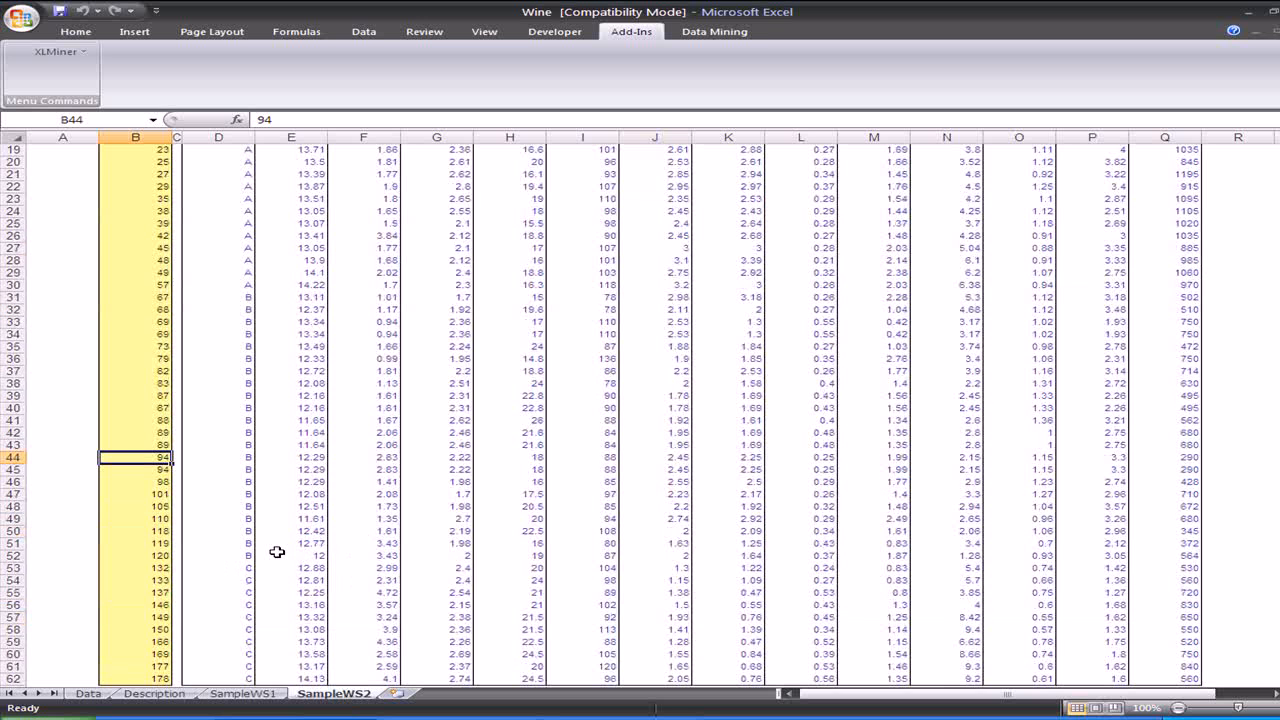
scroll(277, 552, down, 1)
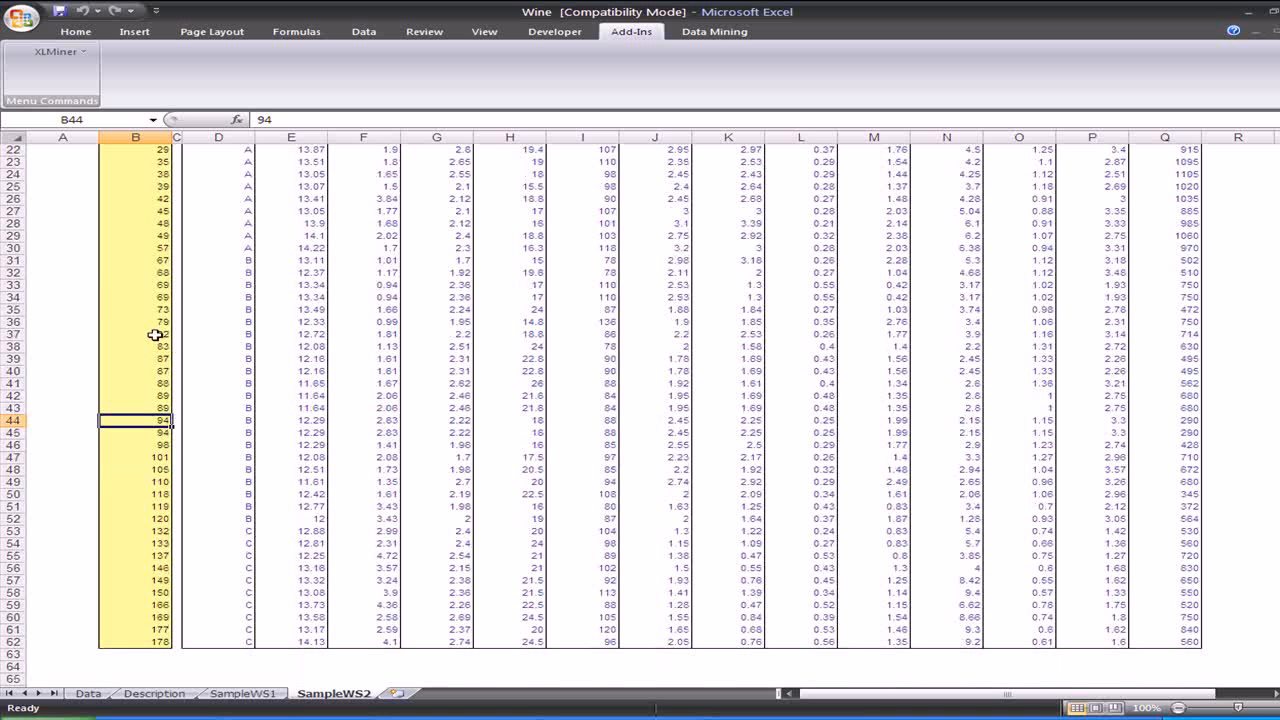
click(157, 300)
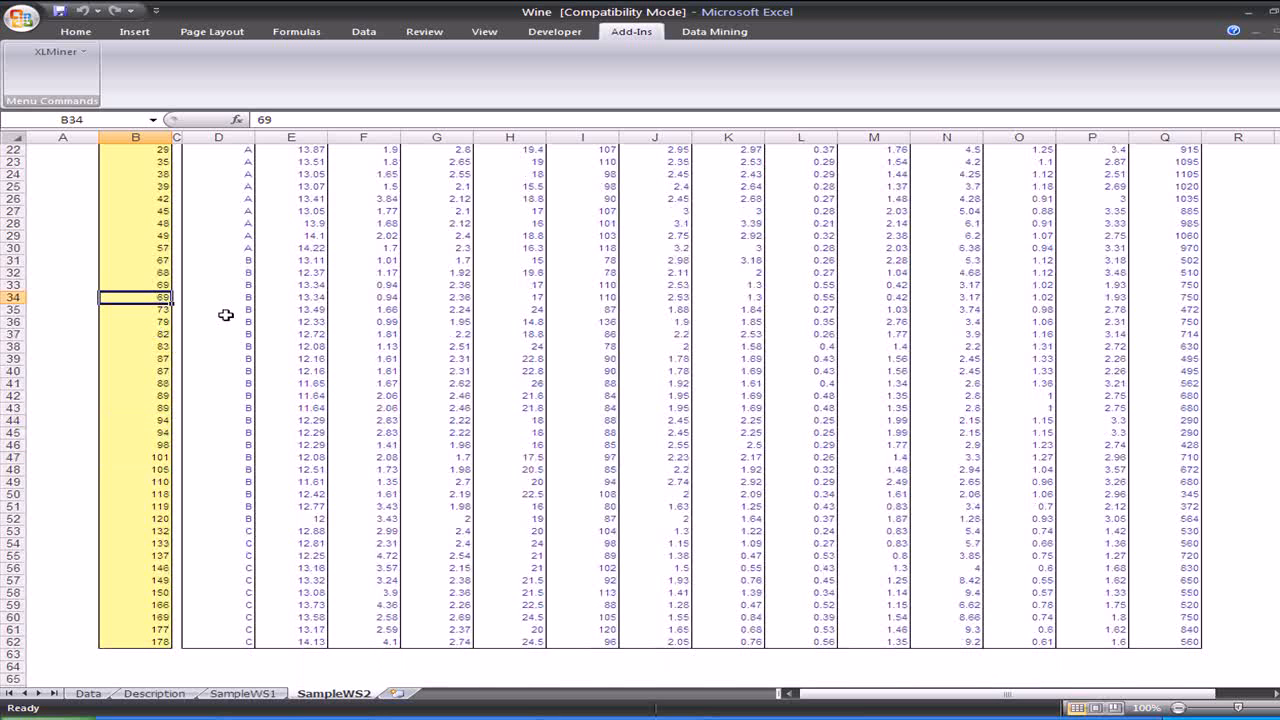
click(162, 285)
scroll(272, 385, up, 4)
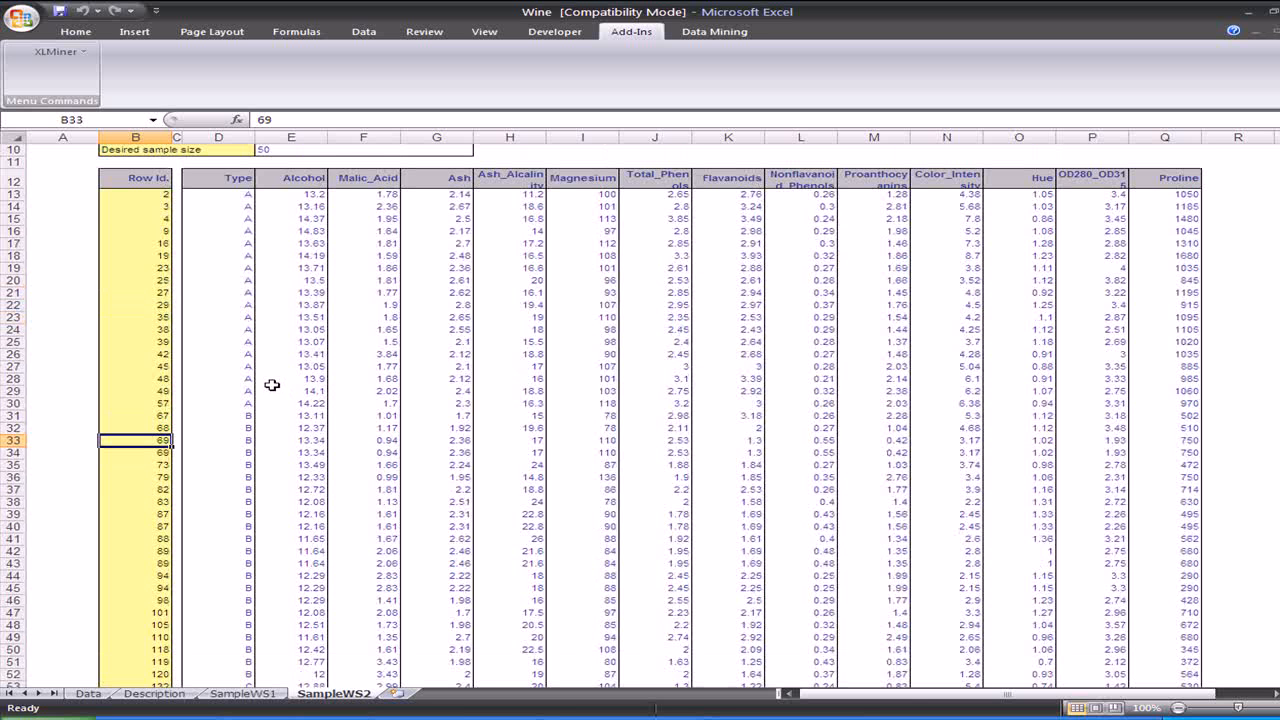
Step: Set up a stratified random sampling from the Data worksheet with all variables included in the sampled data
scroll(272, 385, up, 3)
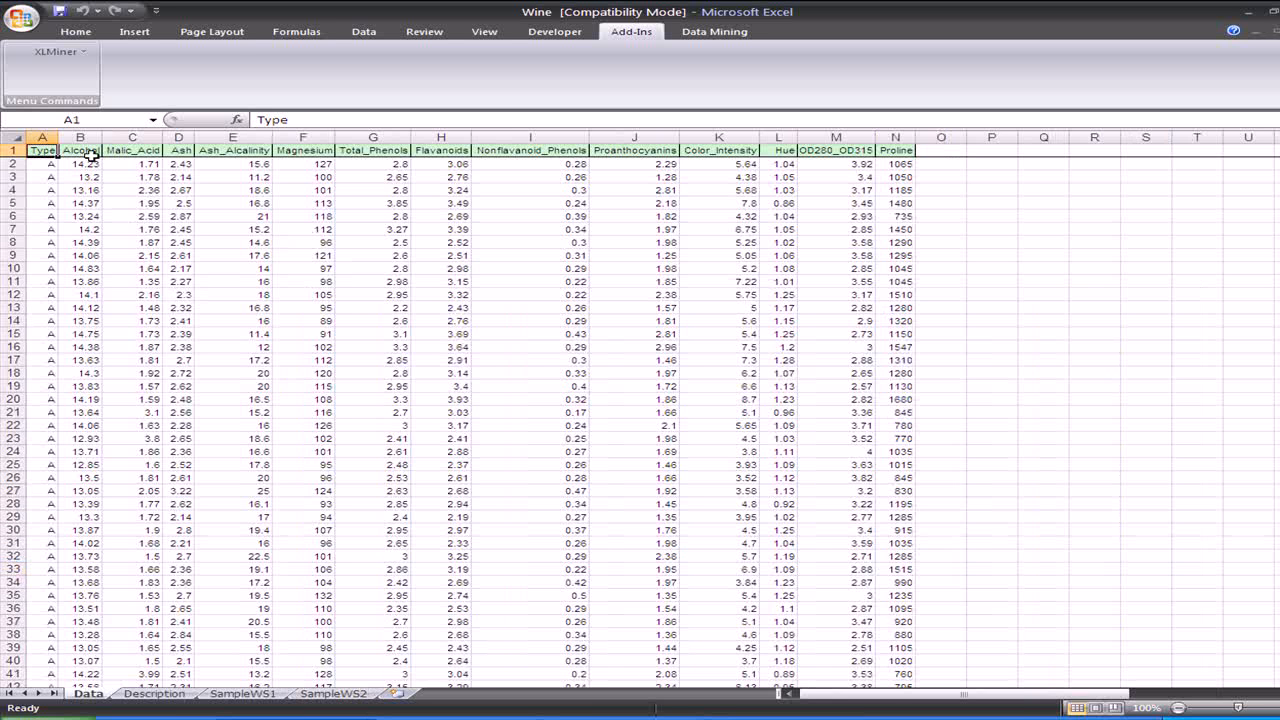
click(70, 56)
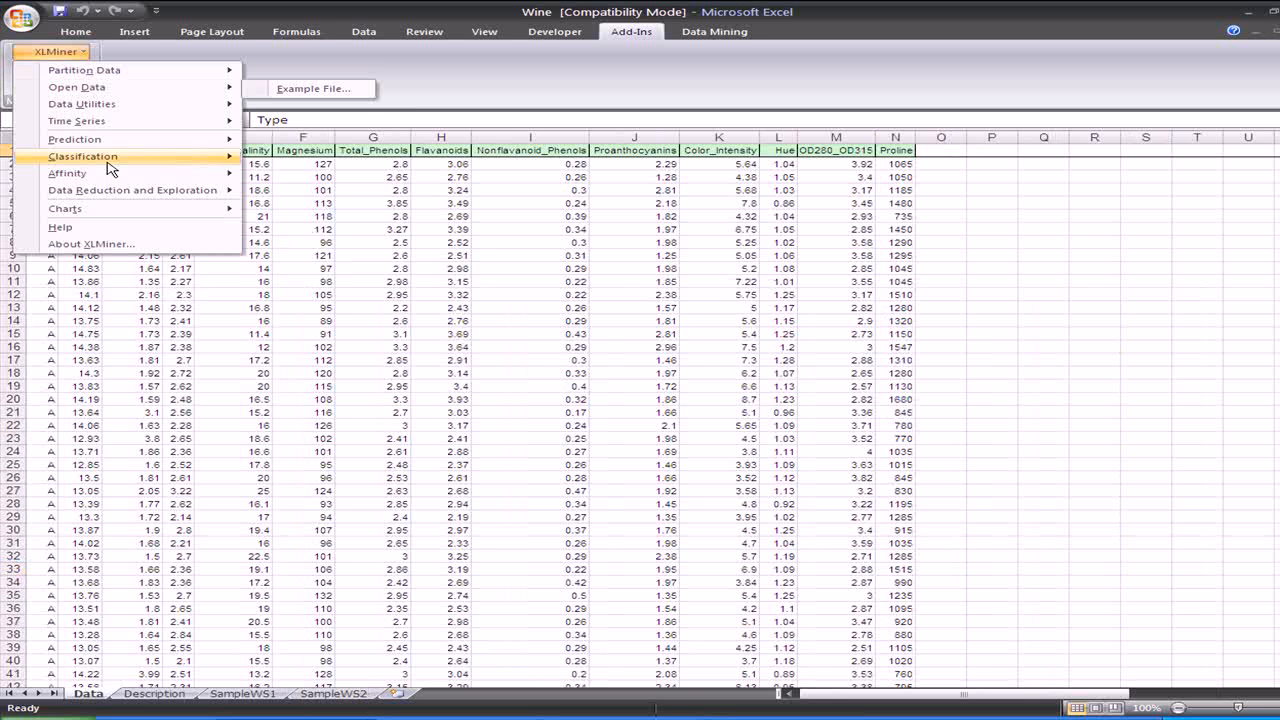
mouse_move(197, 106)
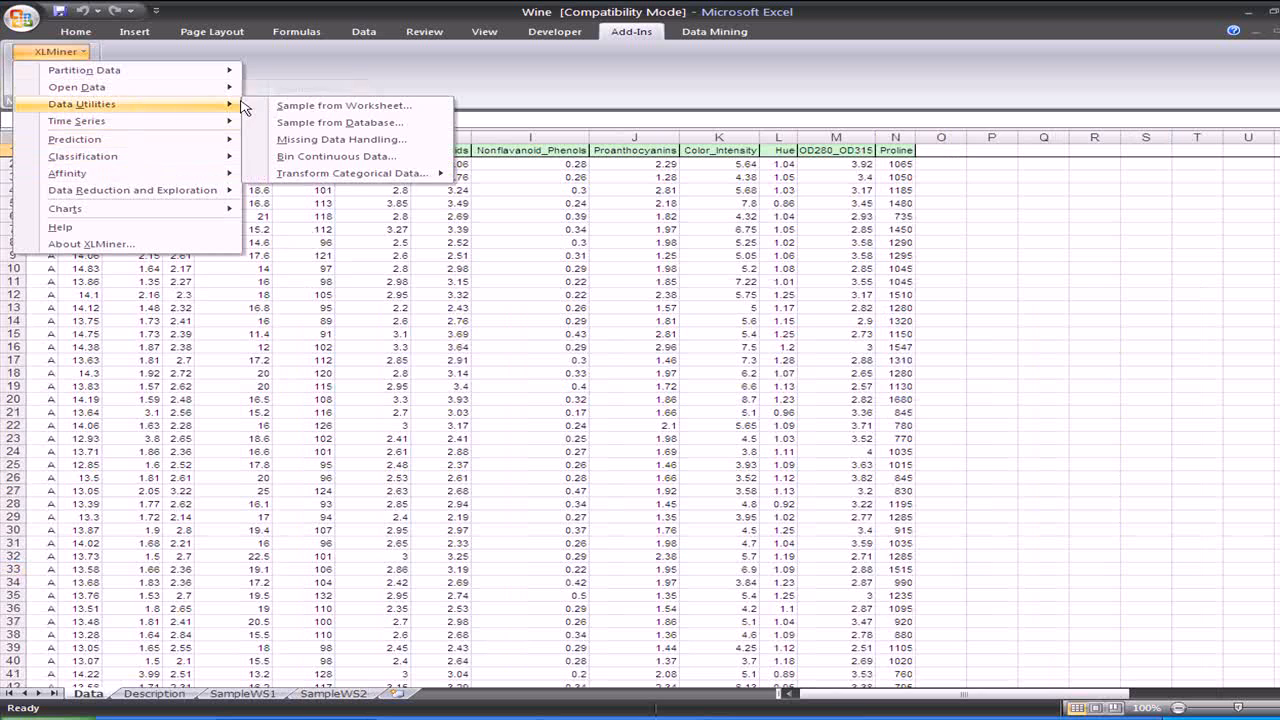
click(316, 107)
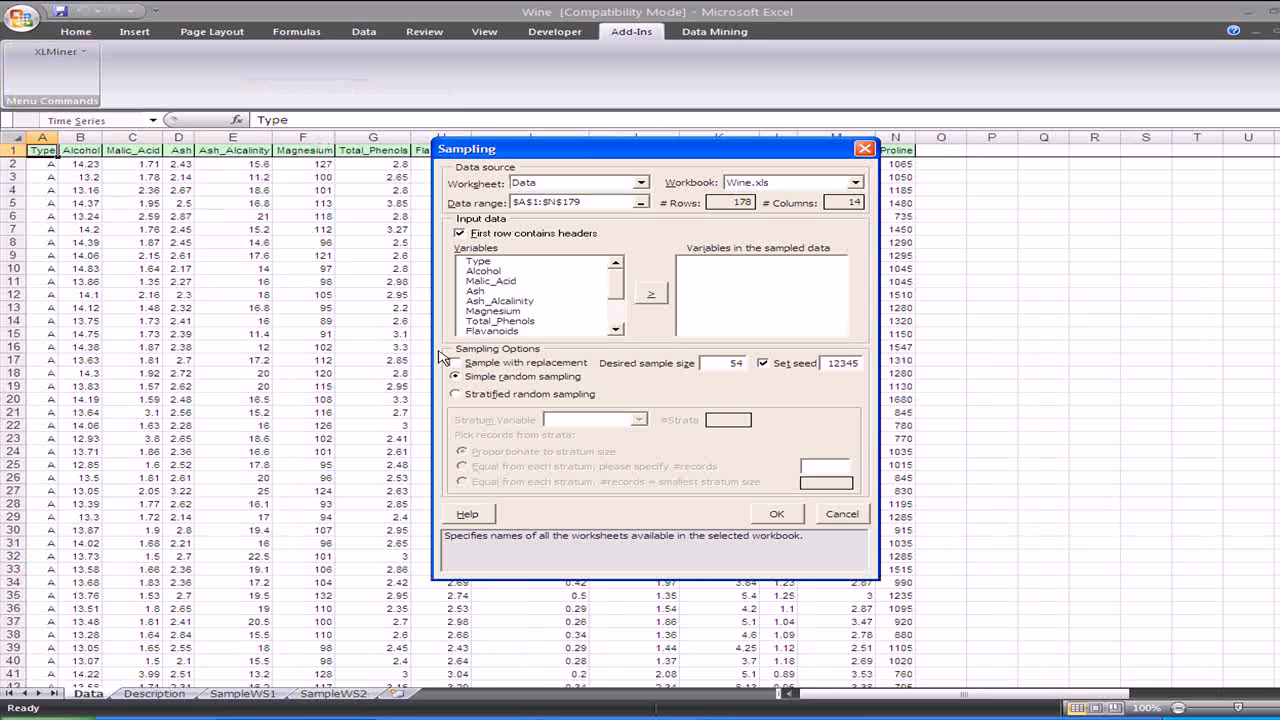
click(459, 396)
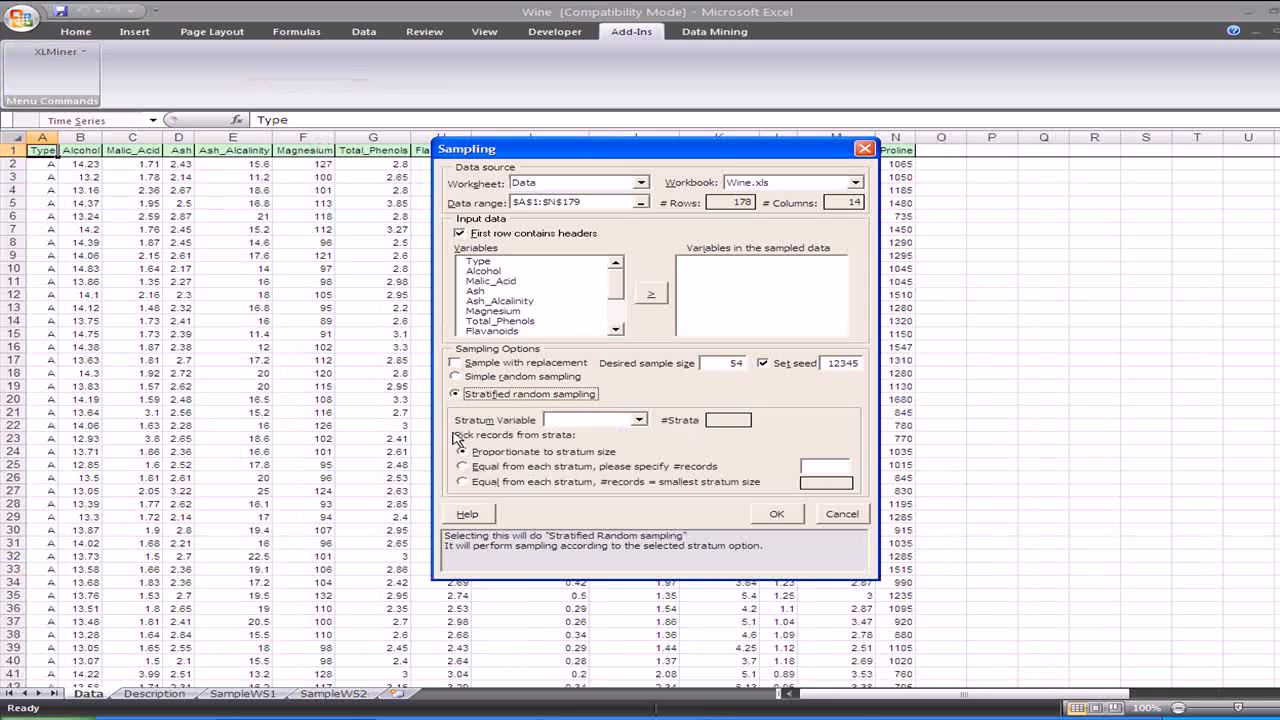
drag(495, 260, 480, 373)
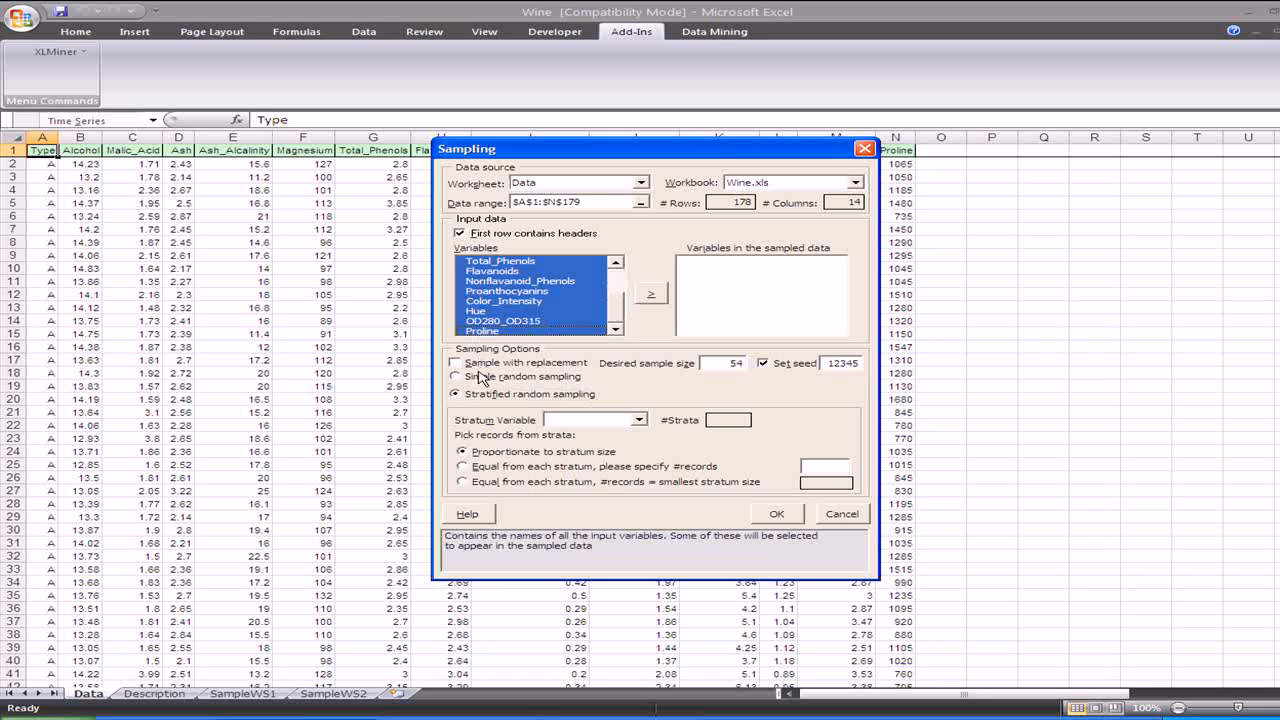
click(652, 296)
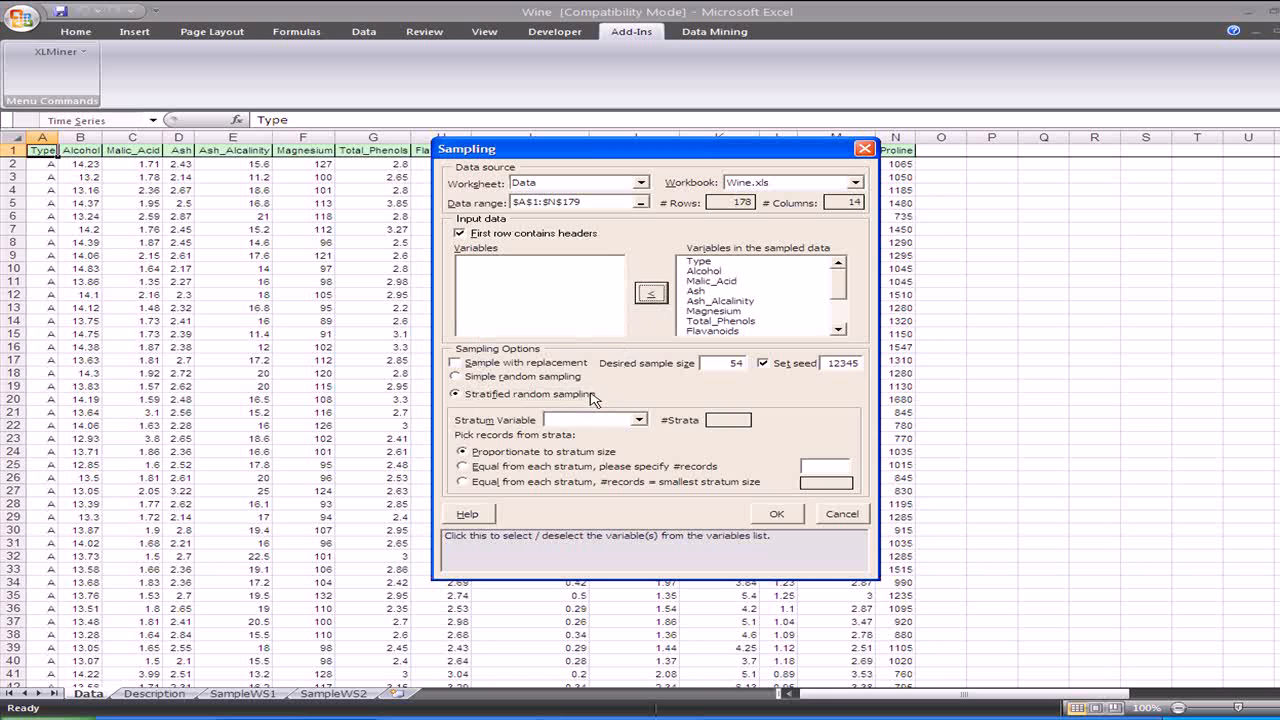
Step: Set the desired sample size to 50 for sampling without replacement
drag(720, 372, 762, 370)
text(50)
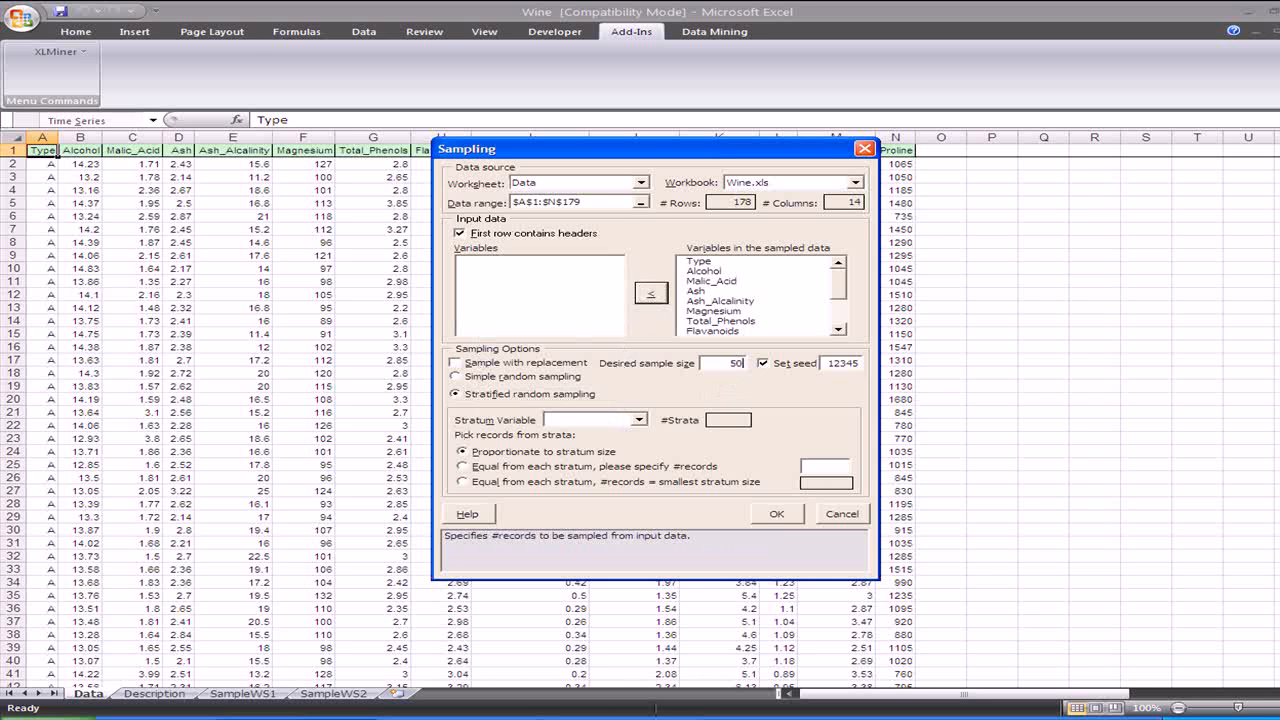
click(458, 365)
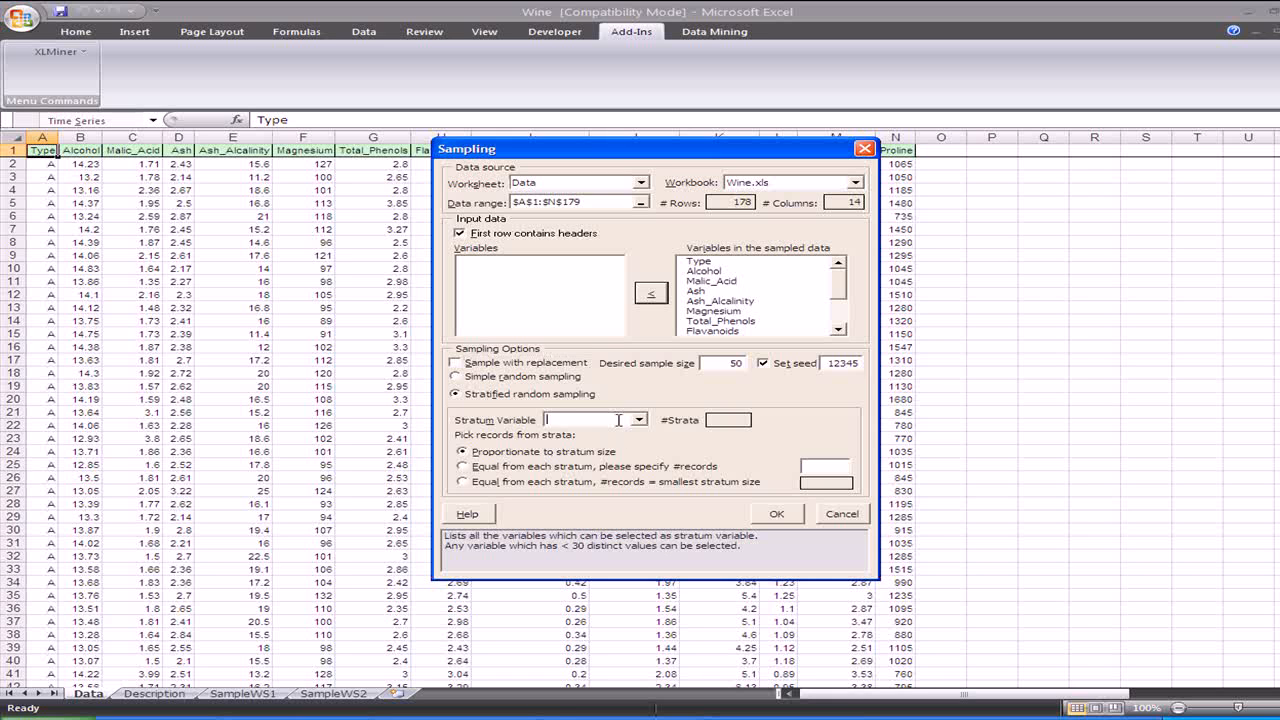
Step: Try to use Alcohol as the stratum variable
click(637, 420)
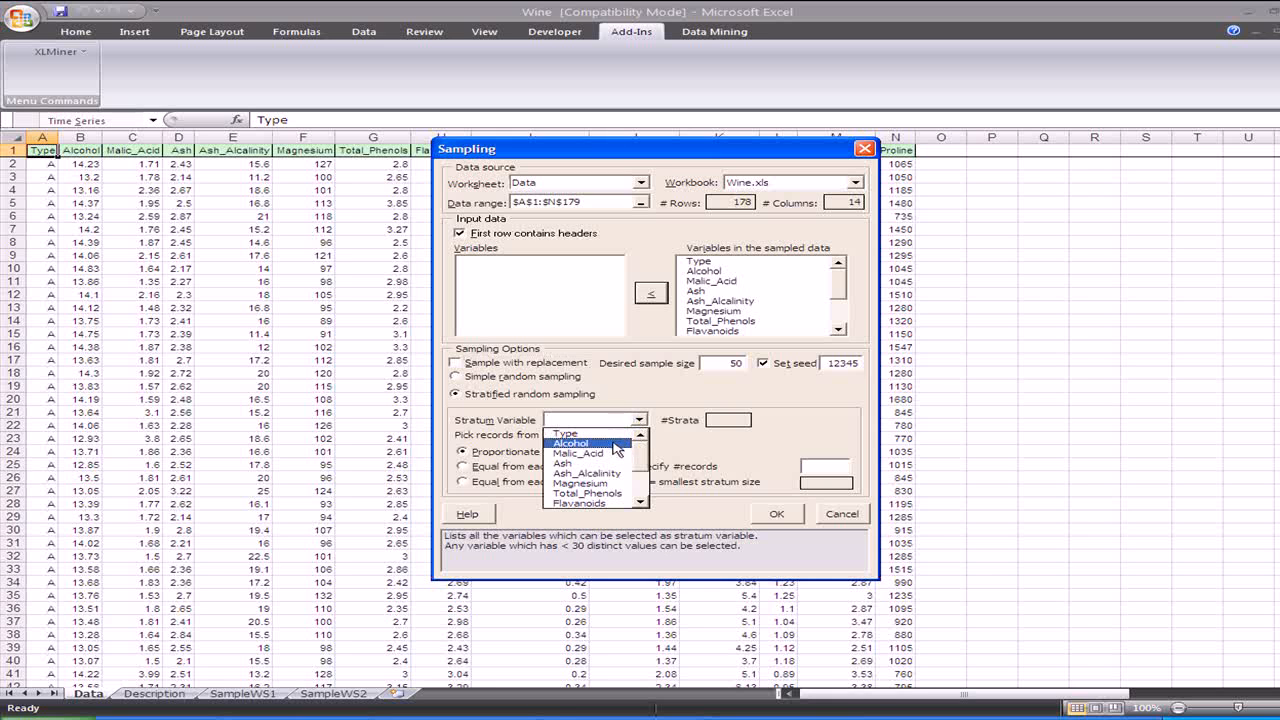
click(615, 447)
click(658, 412)
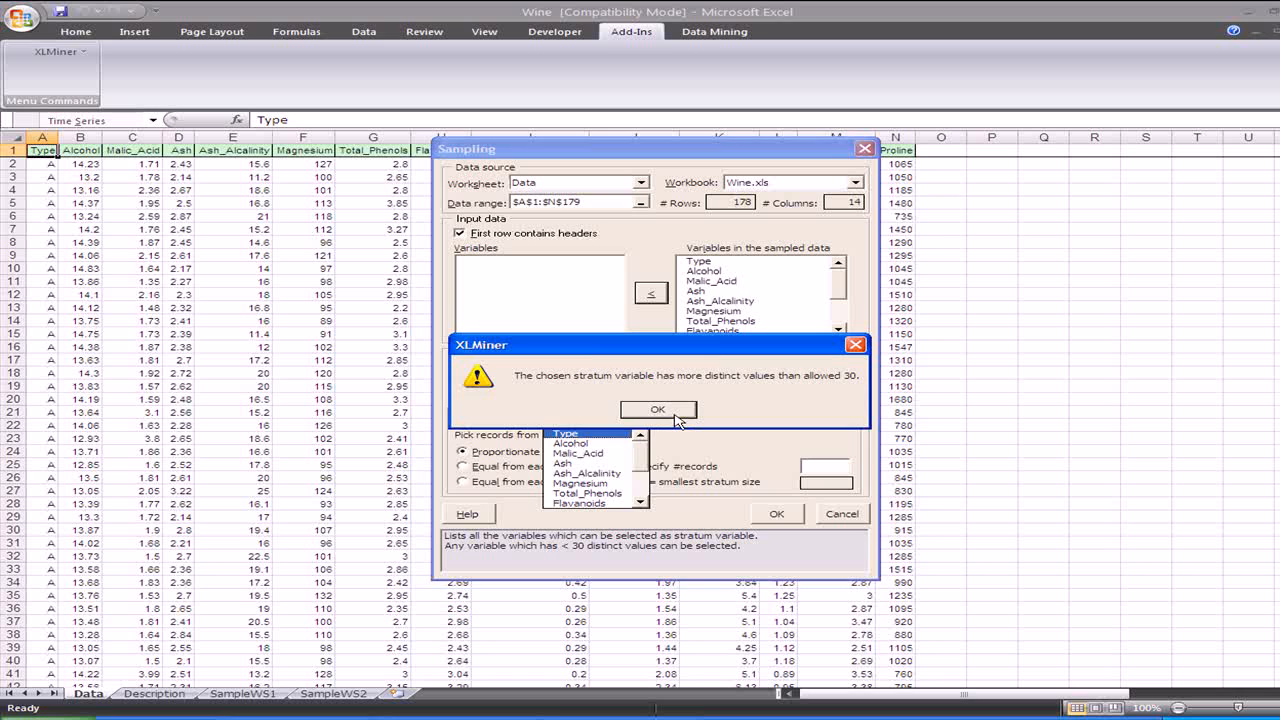
click(674, 413)
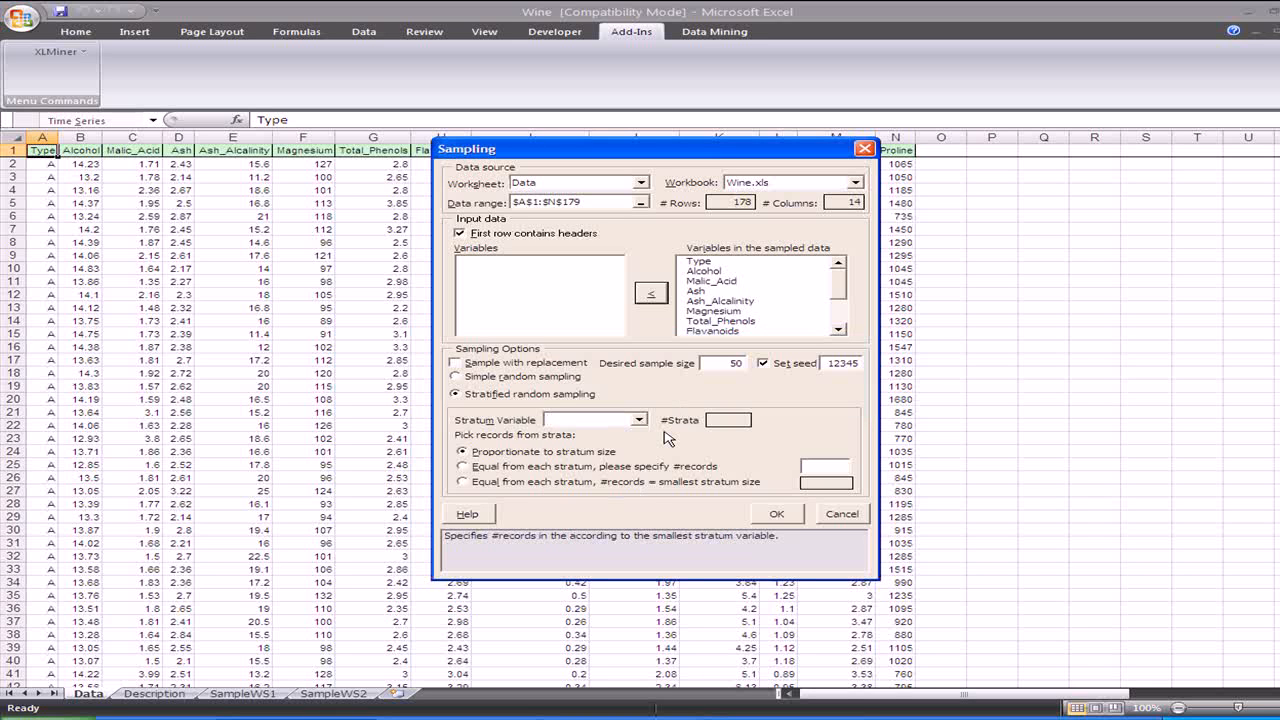
Step: Choose Type as the stratum variable and generate the sample with records picked proportionate to stratum size
click(638, 419)
click(615, 436)
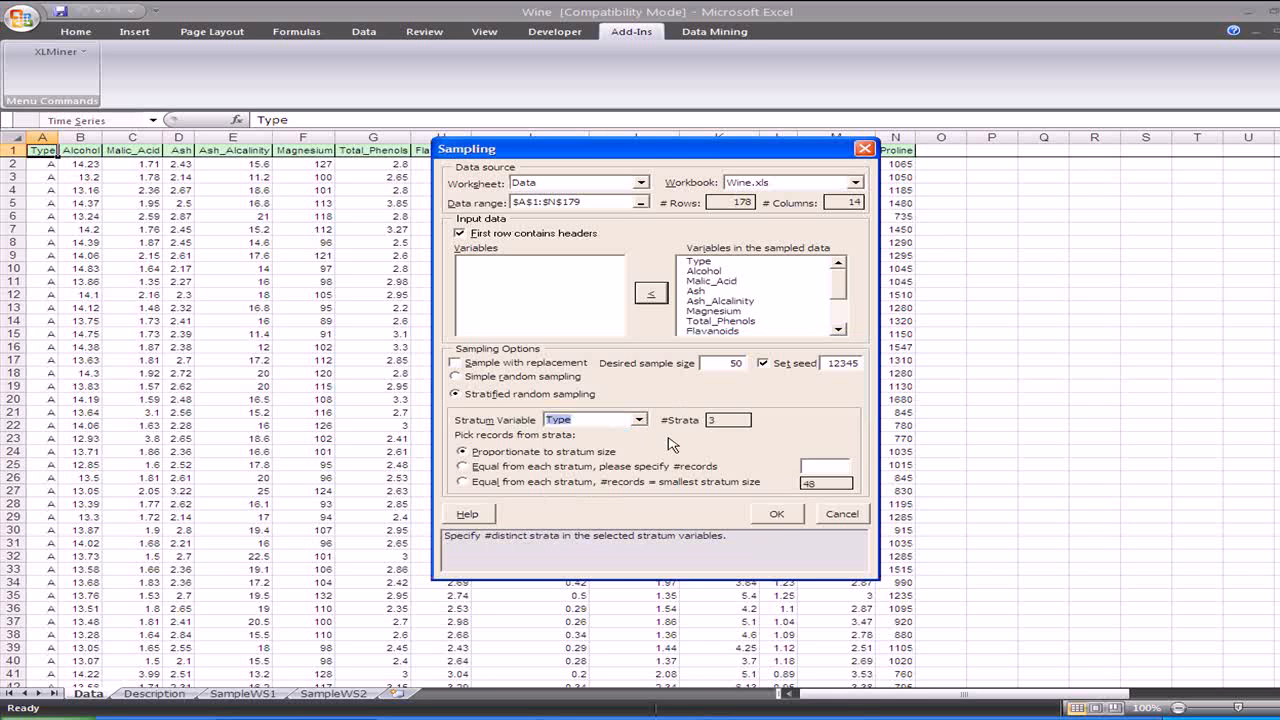
key(Tab)
click(465, 469)
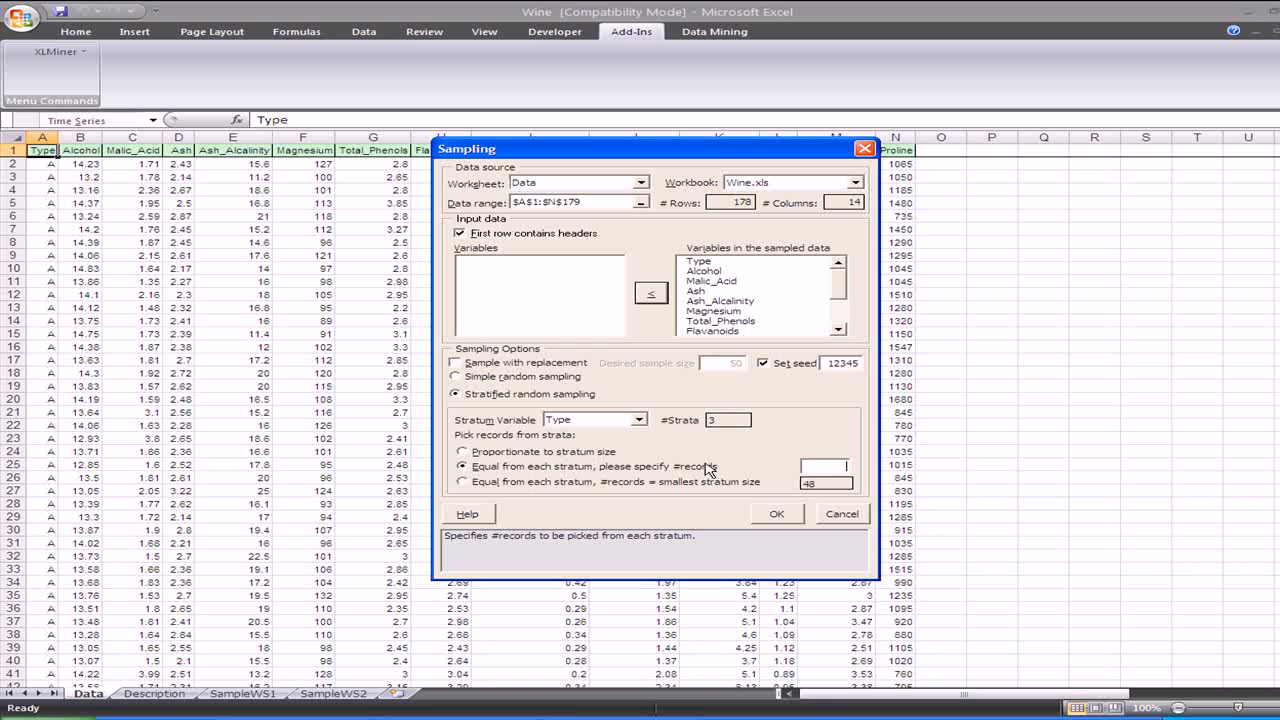
click(536, 453)
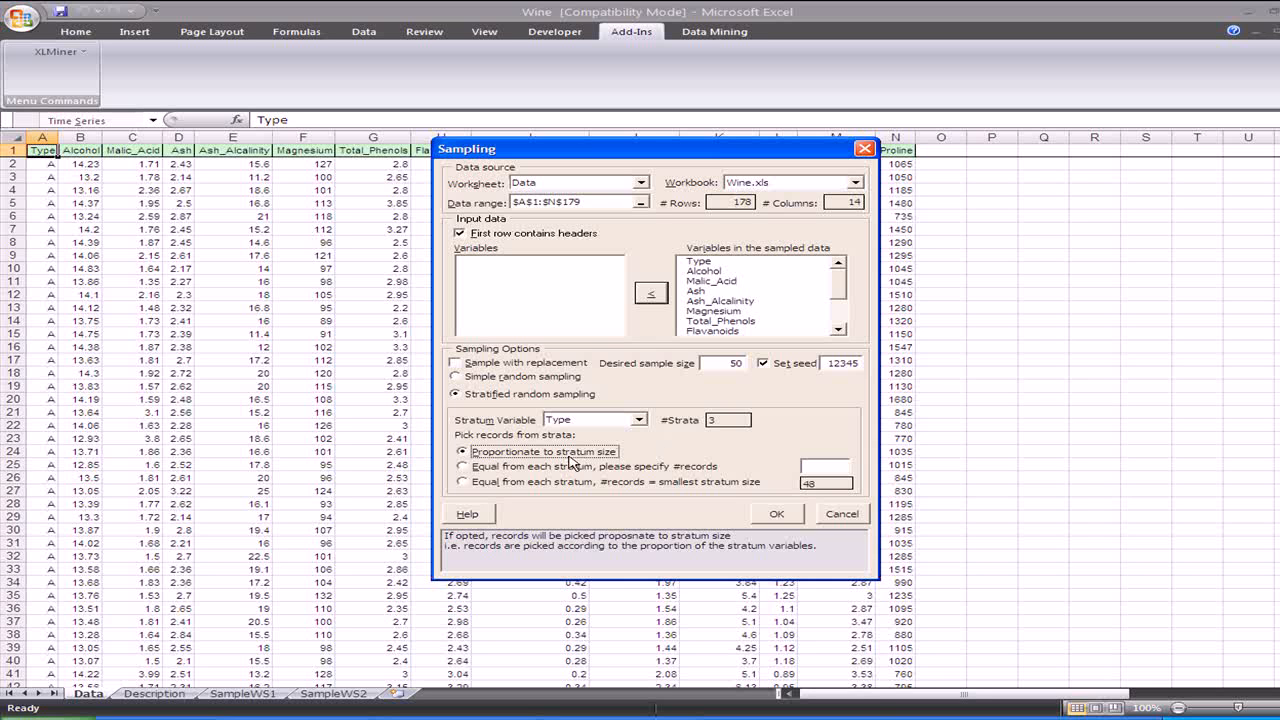
click(765, 516)
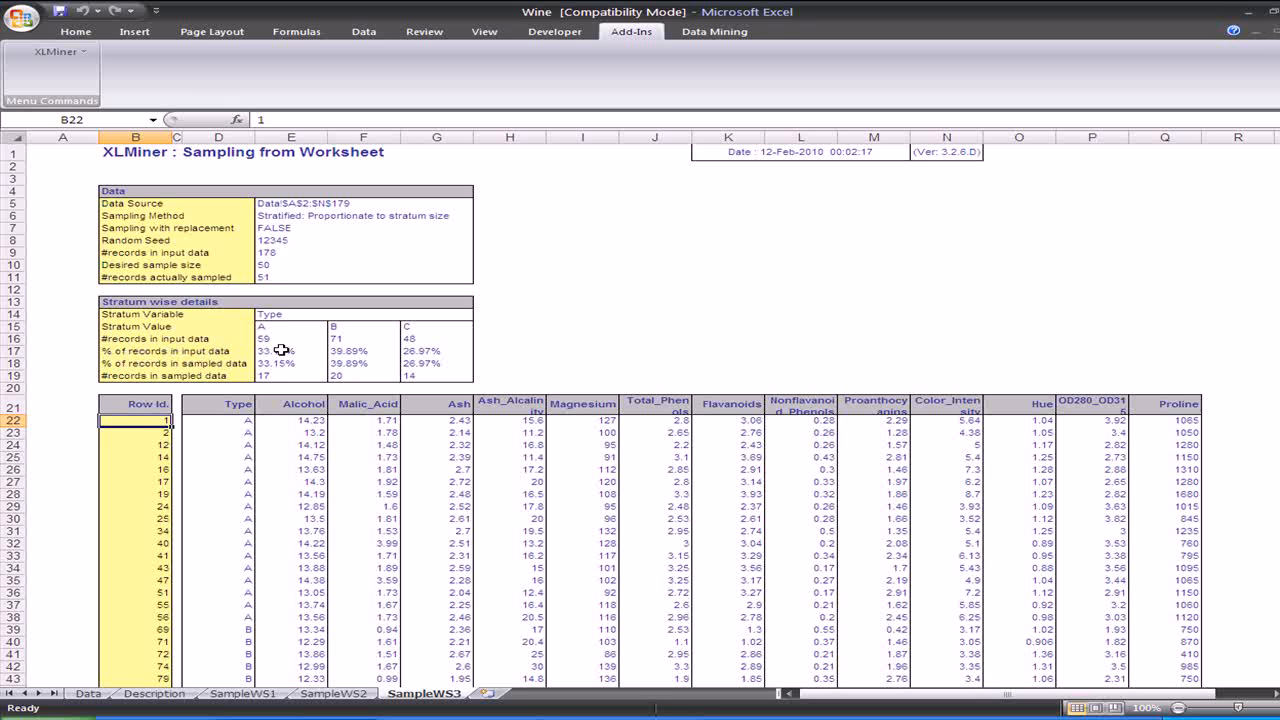
Step: Compare the input and sampled percentages on SampleWS3 and check the number of sampled records for strata A, B and C
drag(281, 350, 281, 362)
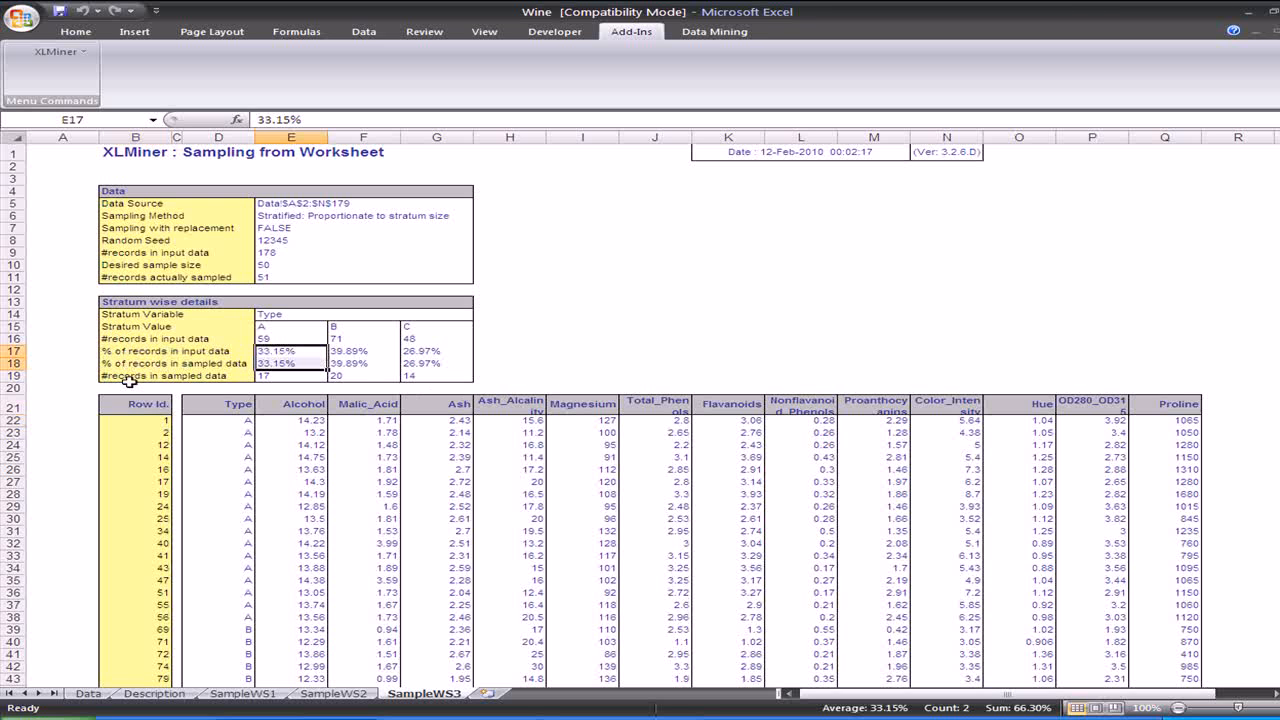
click(266, 387)
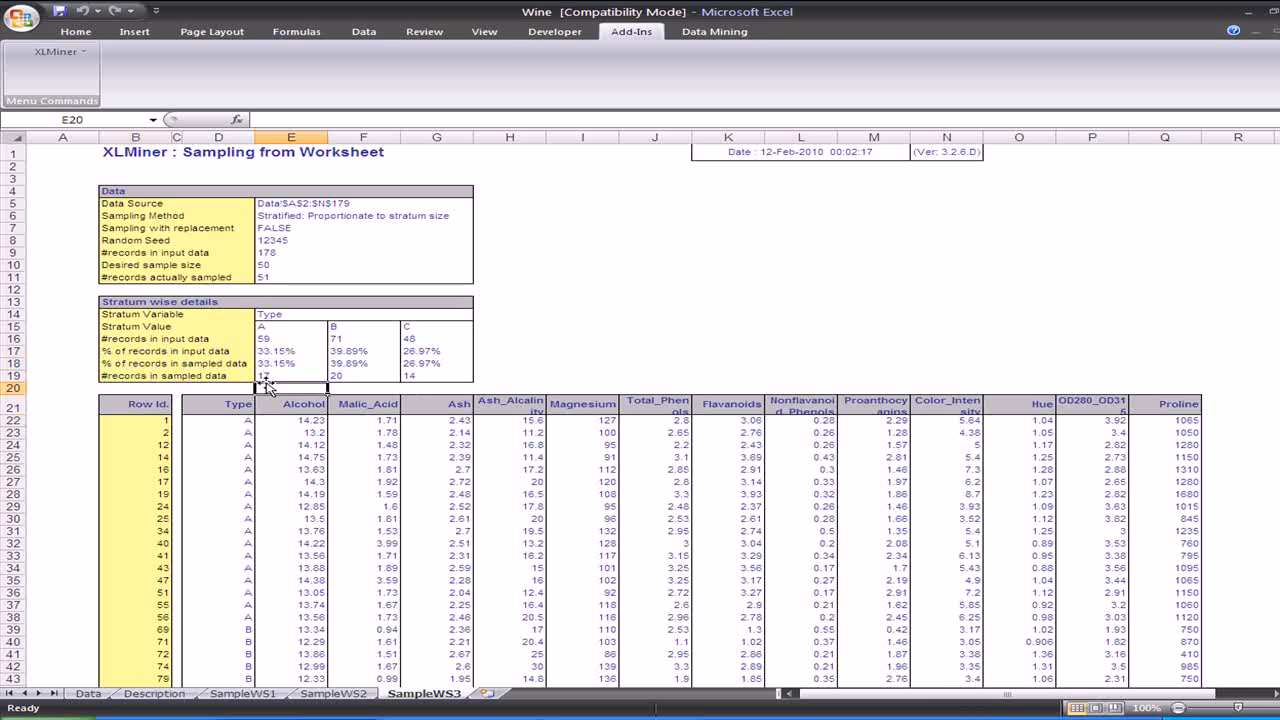
click(270, 376)
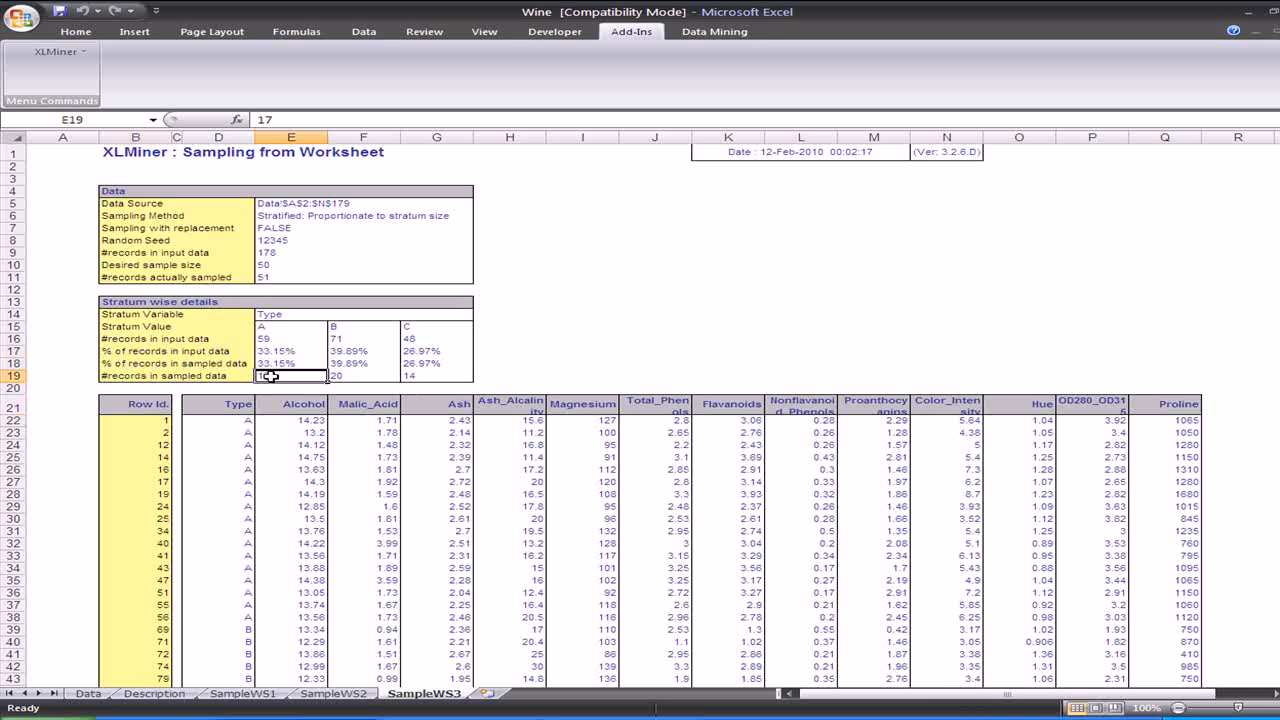
click(570, 341)
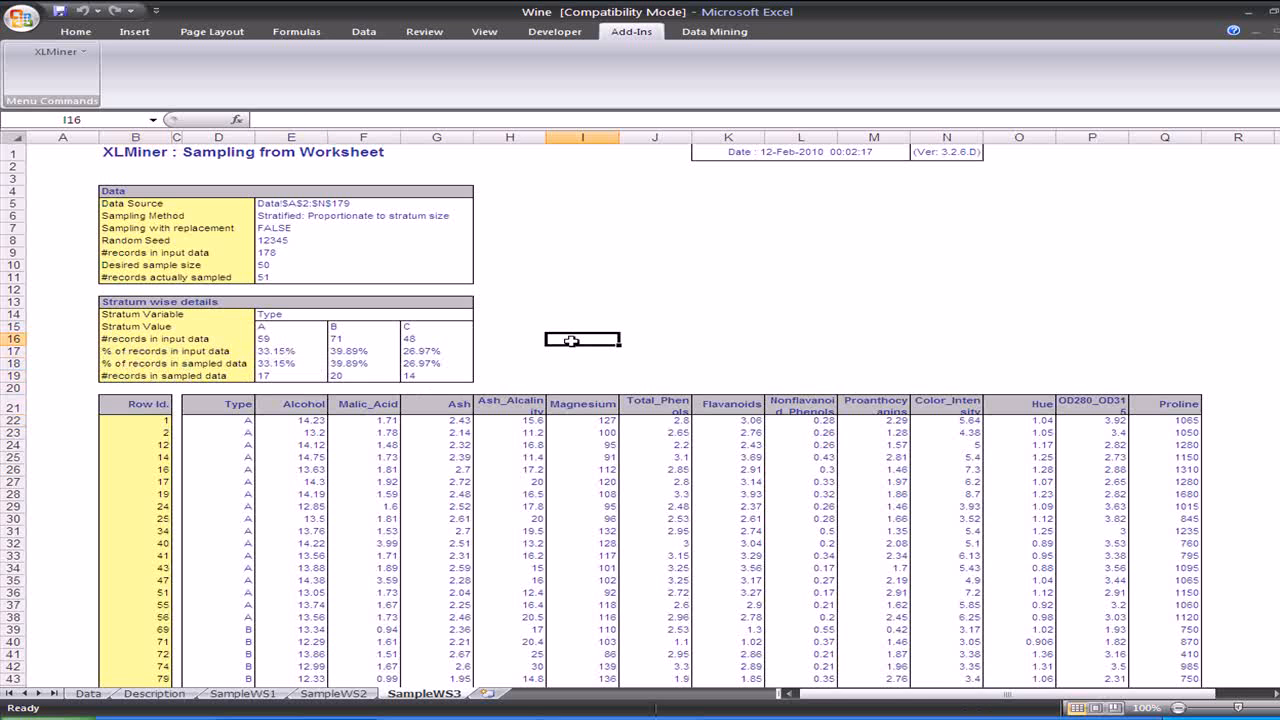
click(316, 380)
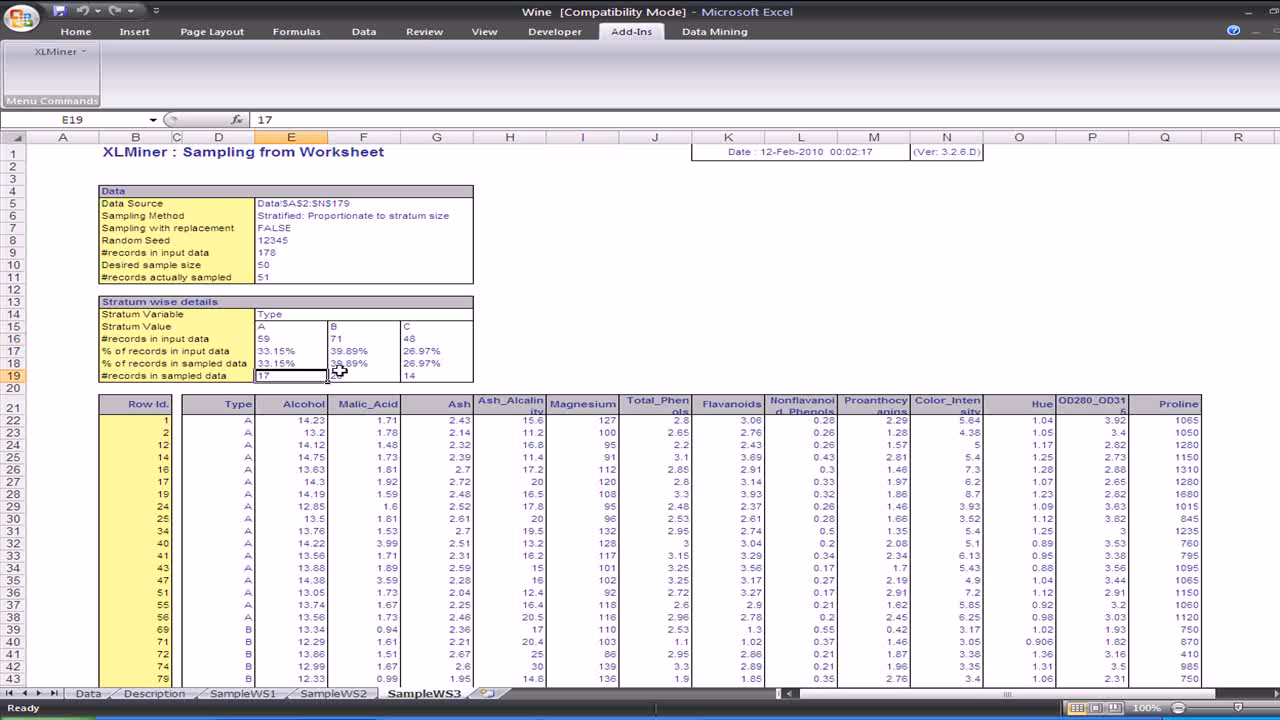
click(357, 377)
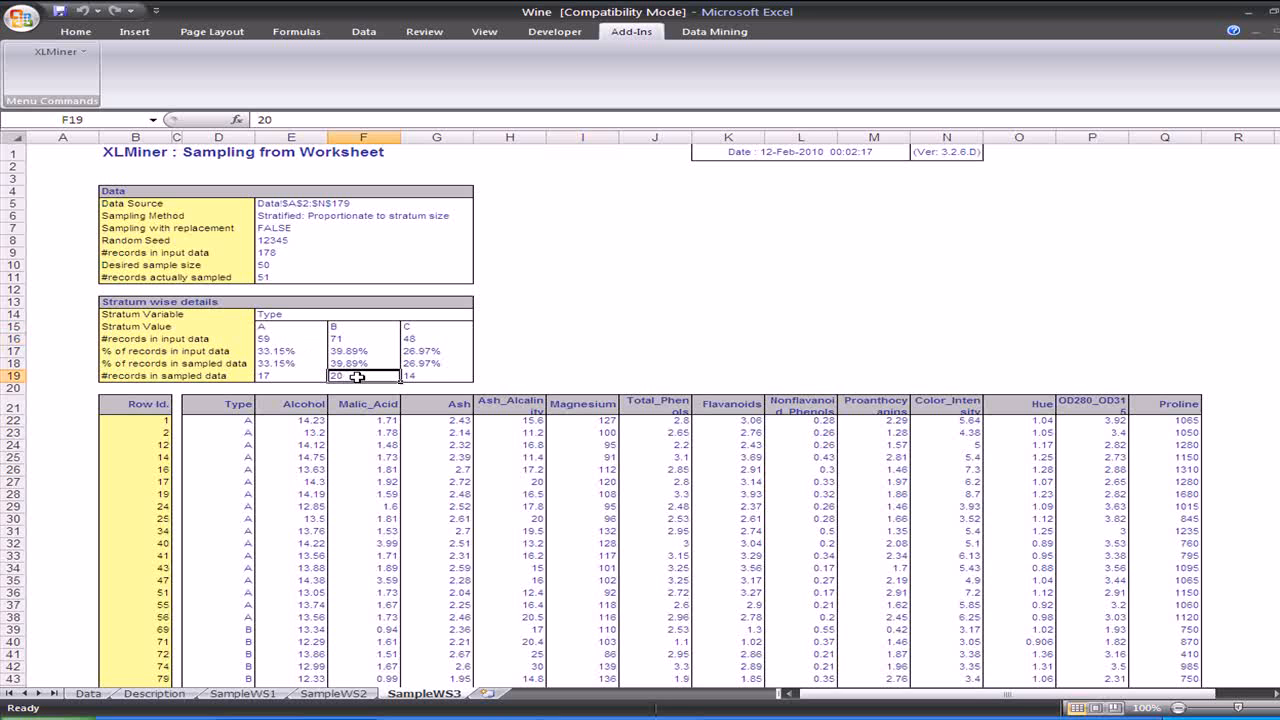
click(419, 377)
Step: Examine the Type of the sampled records down to the last row and review the sampled record counts per stratum again
scroll(560, 400, down, 12)
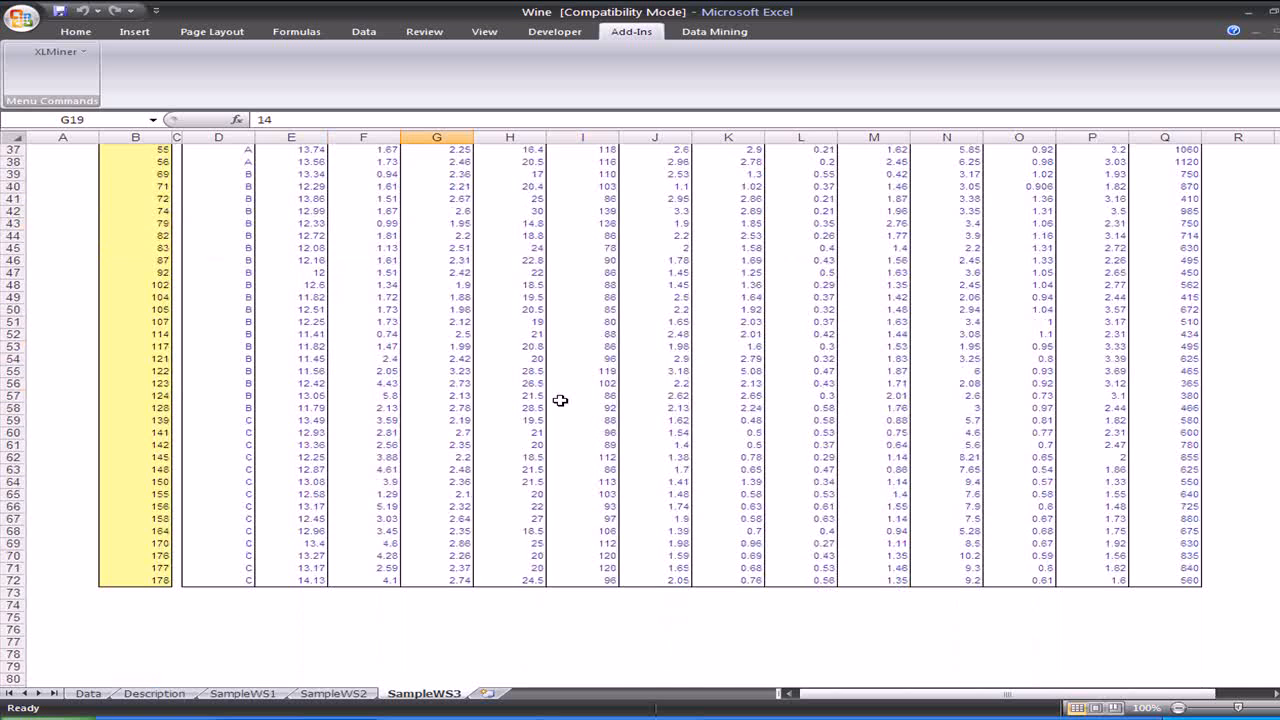
scroll(560, 400, up, 9)
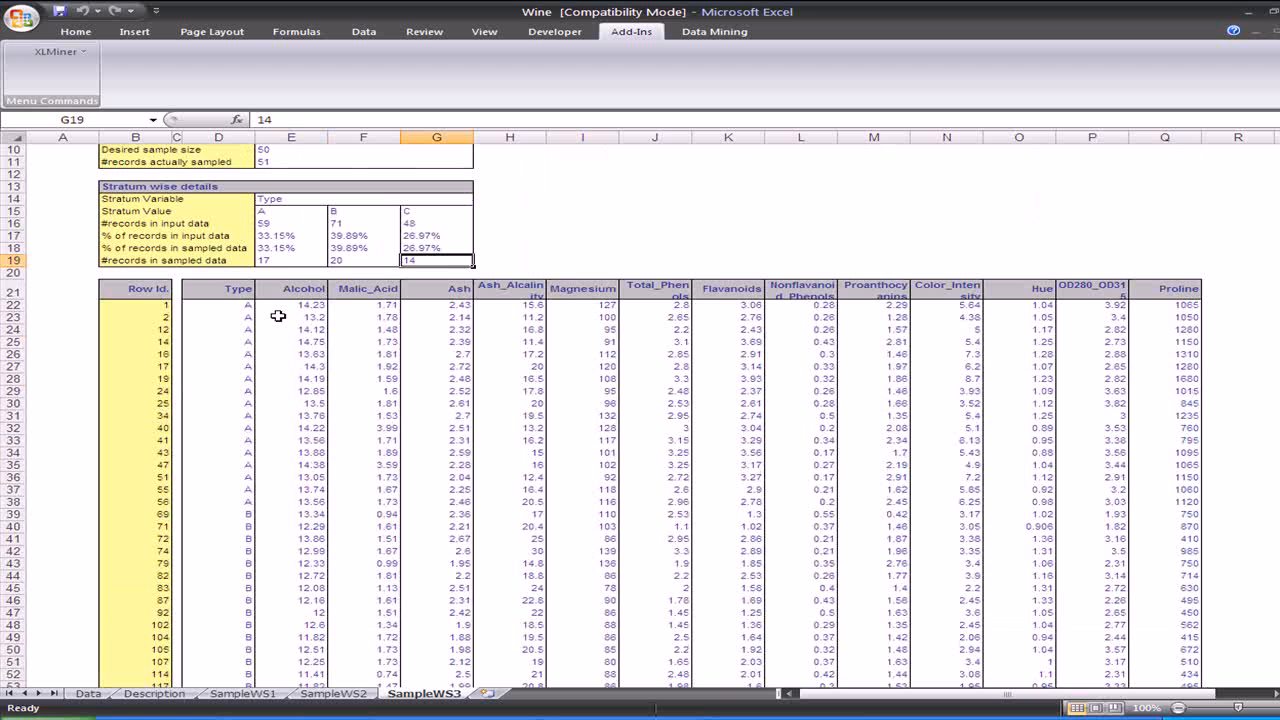
click(245, 290)
click(590, 238)
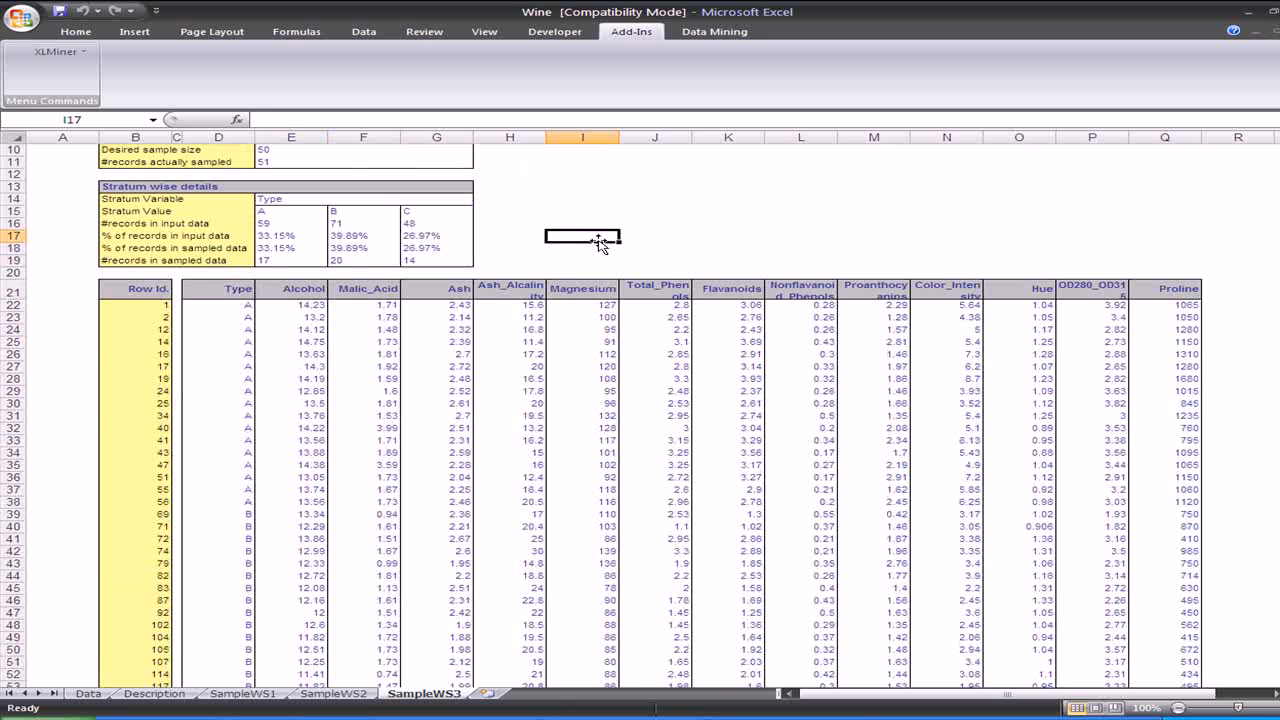
scroll(599, 244, up, 3)
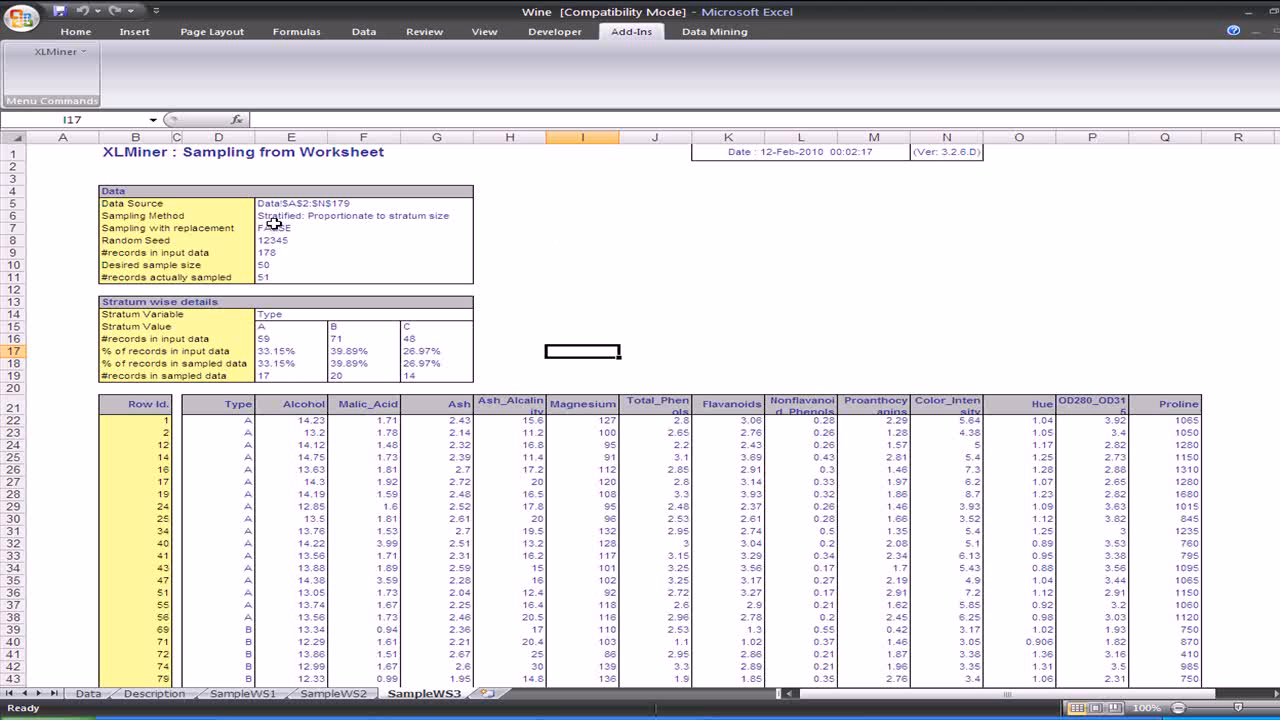
click(285, 379)
click(333, 377)
click(405, 376)
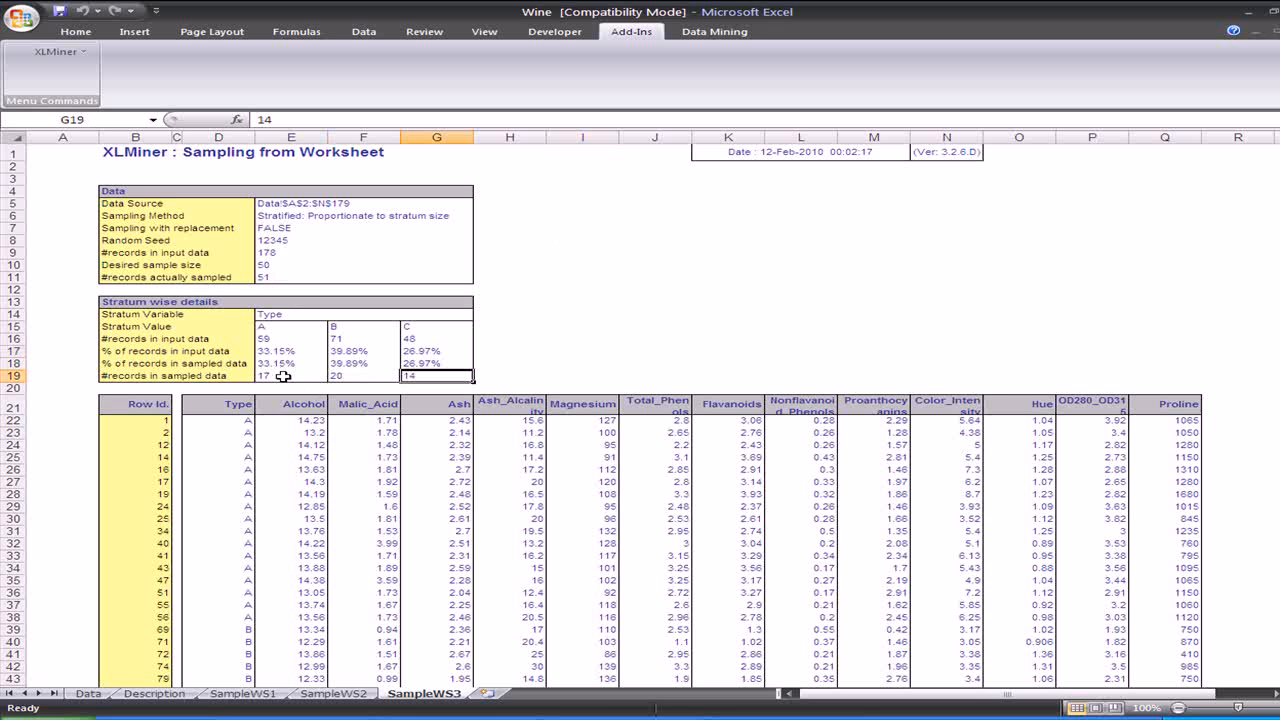
Step: Set up another stratified random sampling from the Data worksheet, picking an equal 20 records from each stratum
click(57, 51)
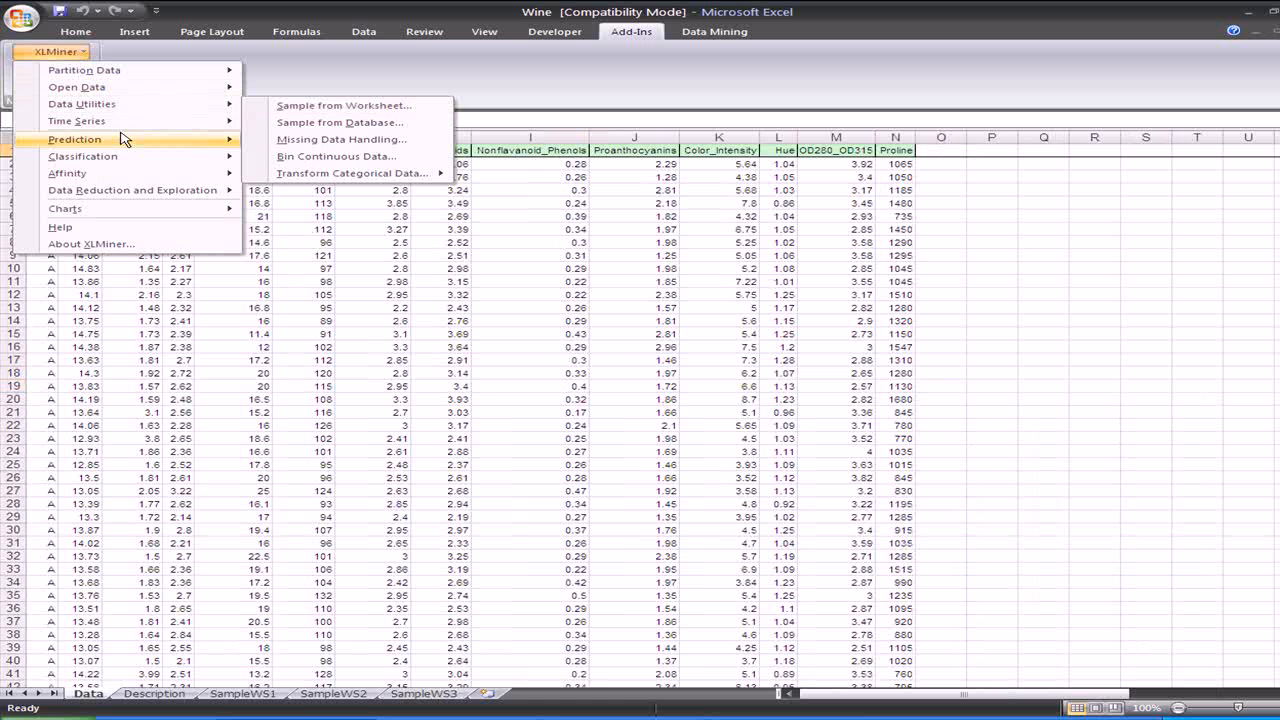
mouse_move(120, 139)
mouse_move(225, 104)
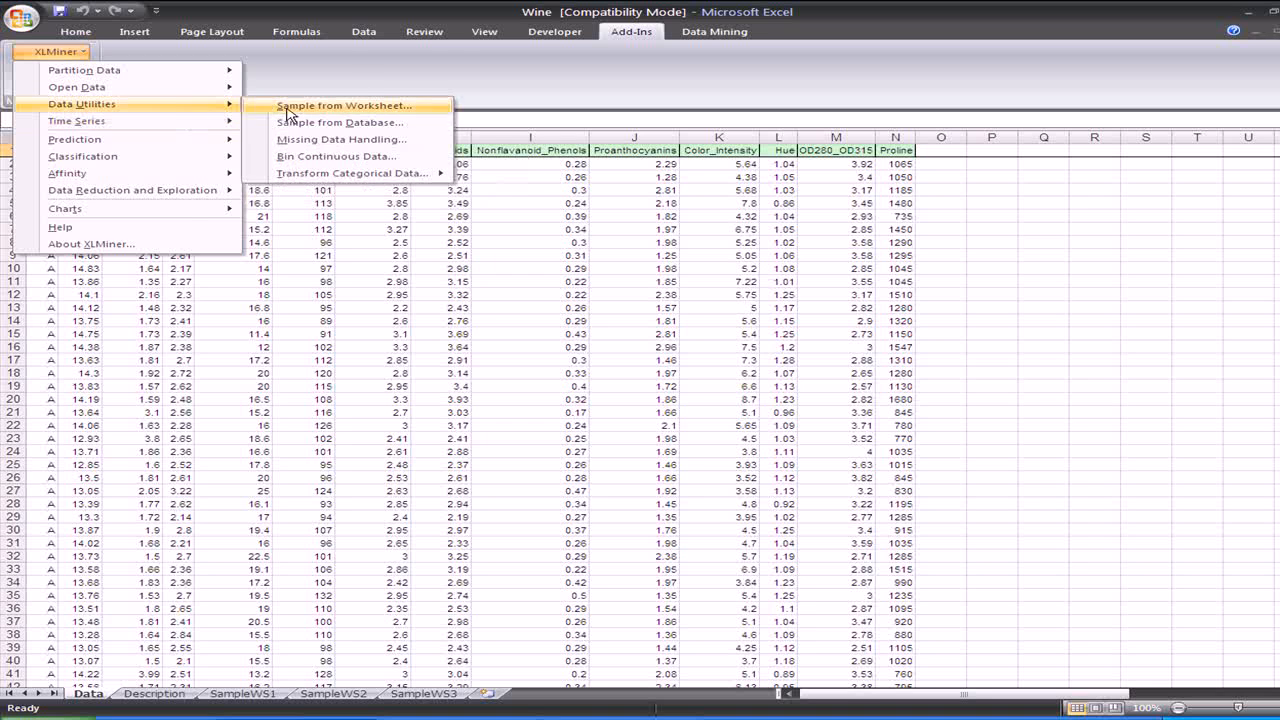
click(344, 105)
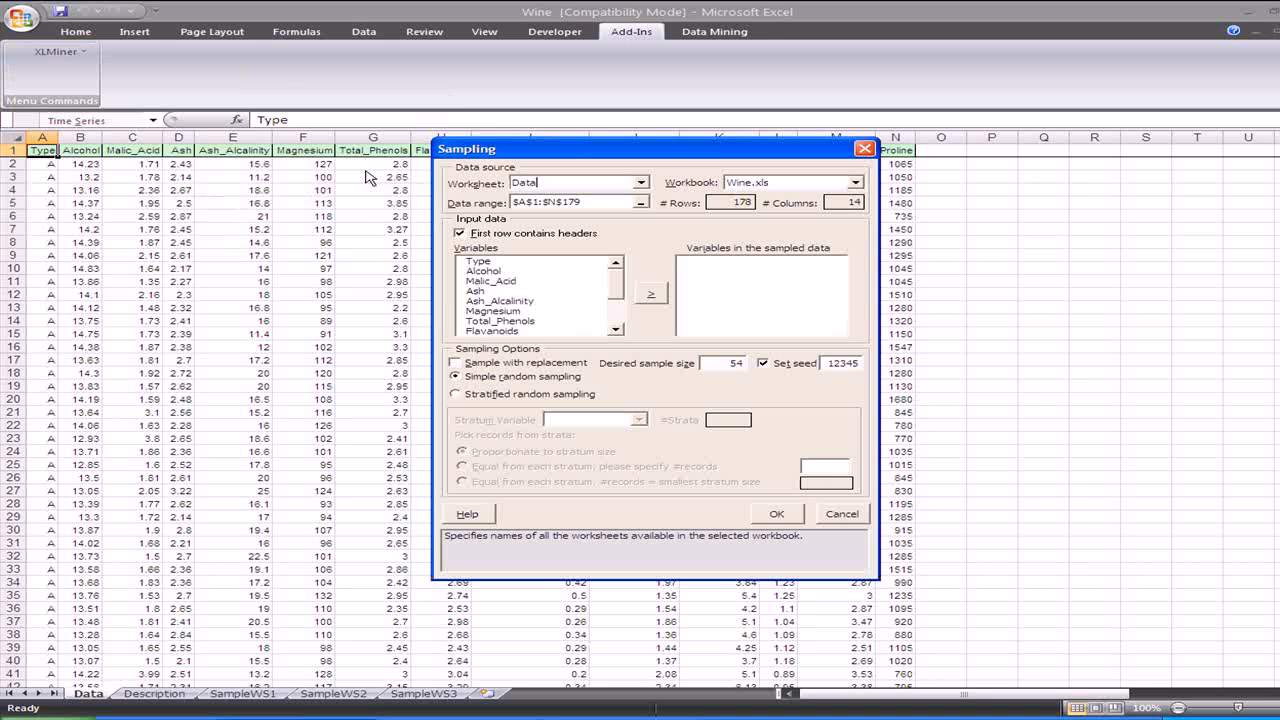
click(459, 396)
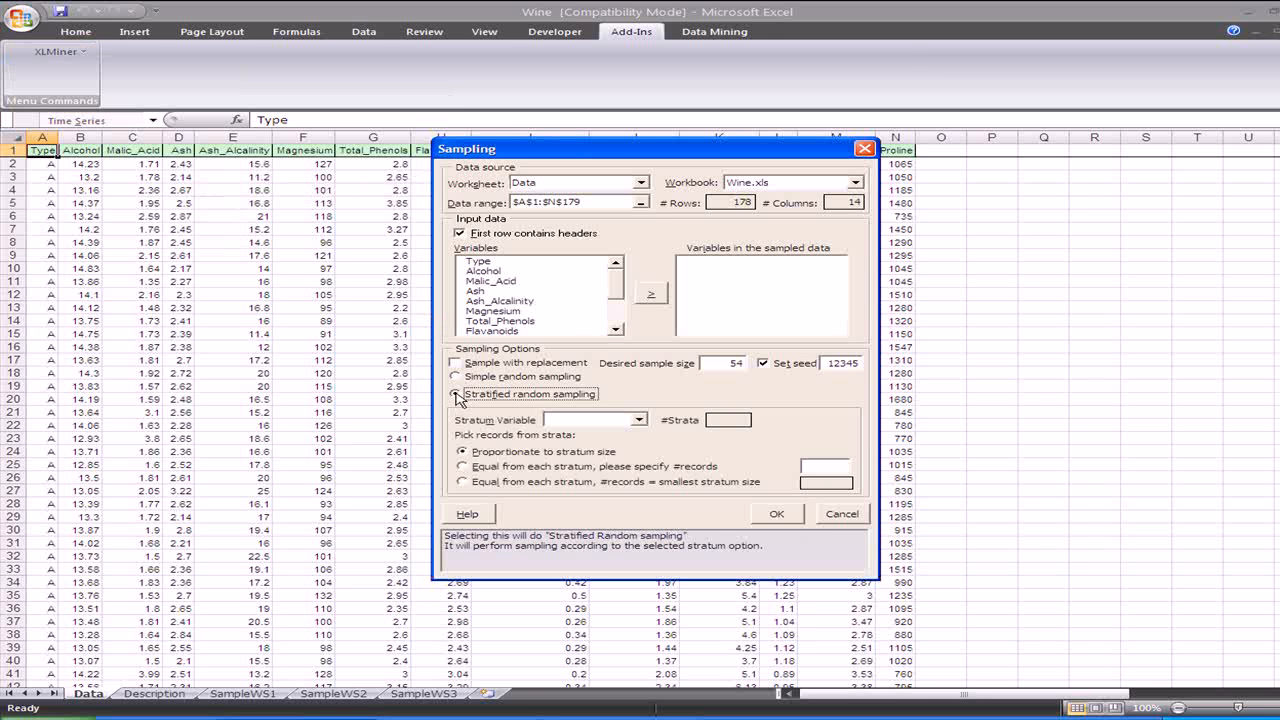
click(462, 467)
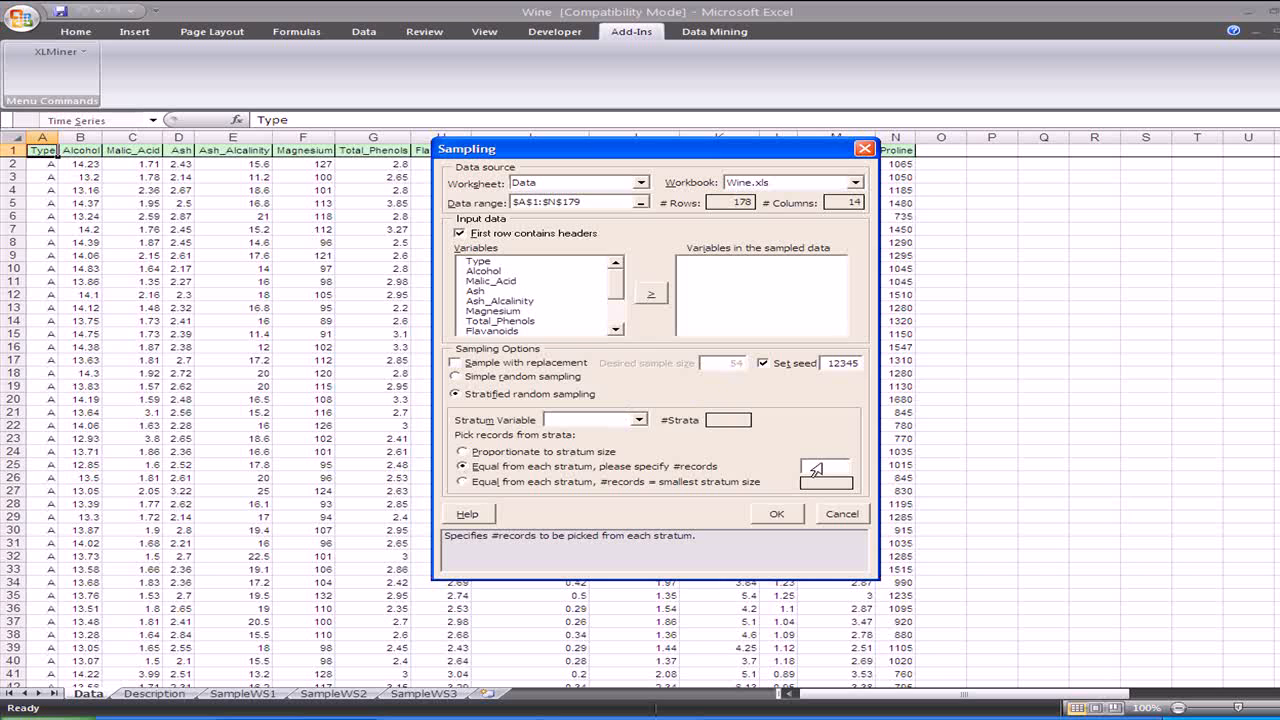
text(20)
click(777, 514)
click(678, 413)
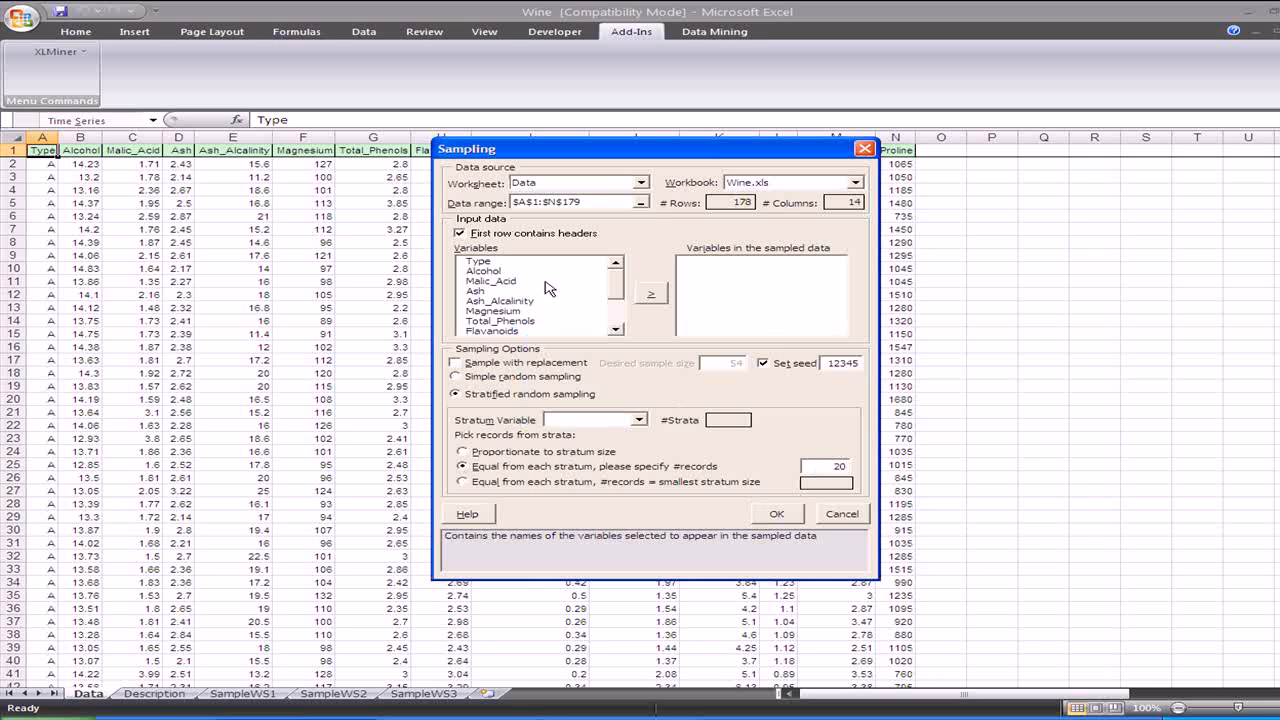
Step: Include all variables in the sampled data, choose Type as the stratum variable and generate the equal-sized stratified sample
drag(487, 265, 560, 340)
click(651, 293)
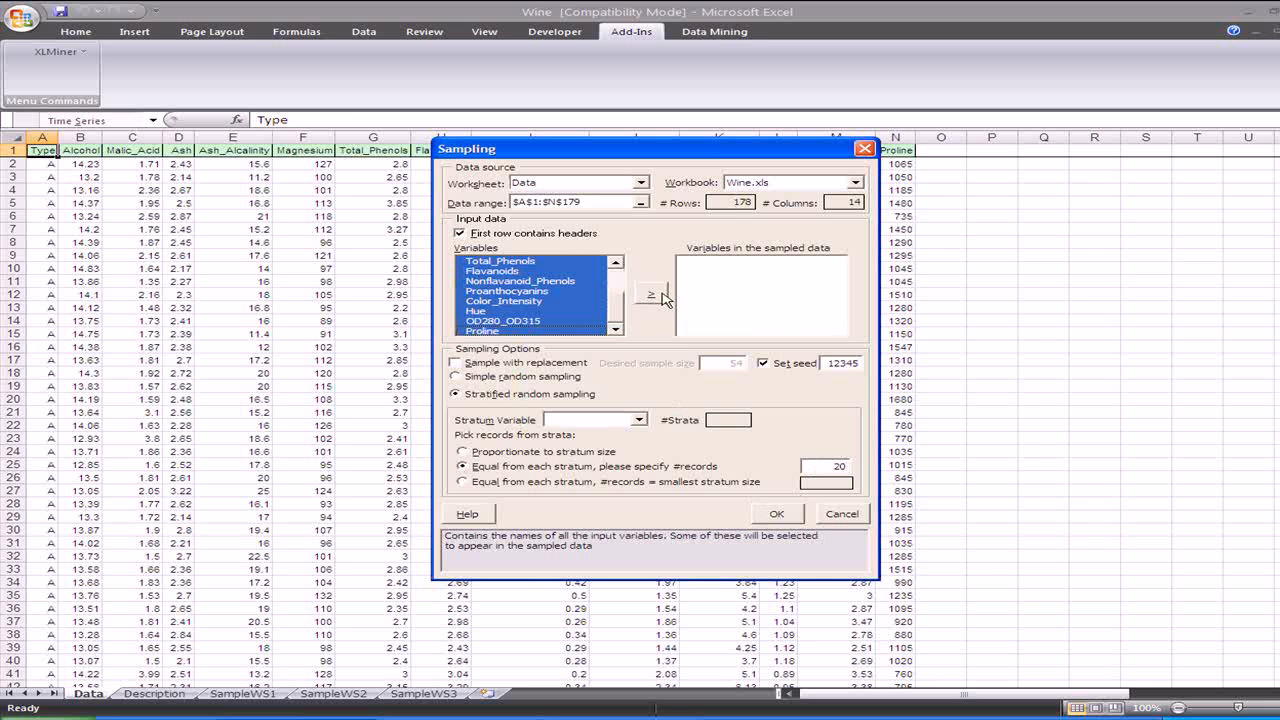
click(785, 513)
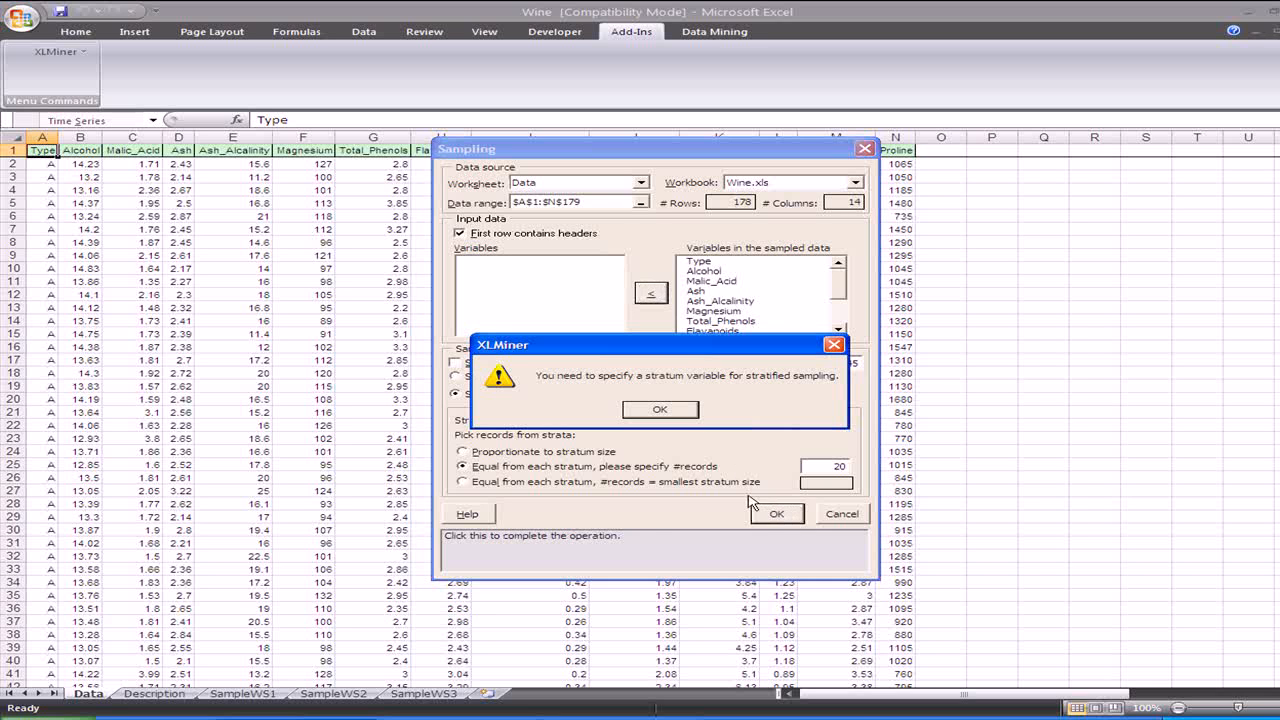
key(Return)
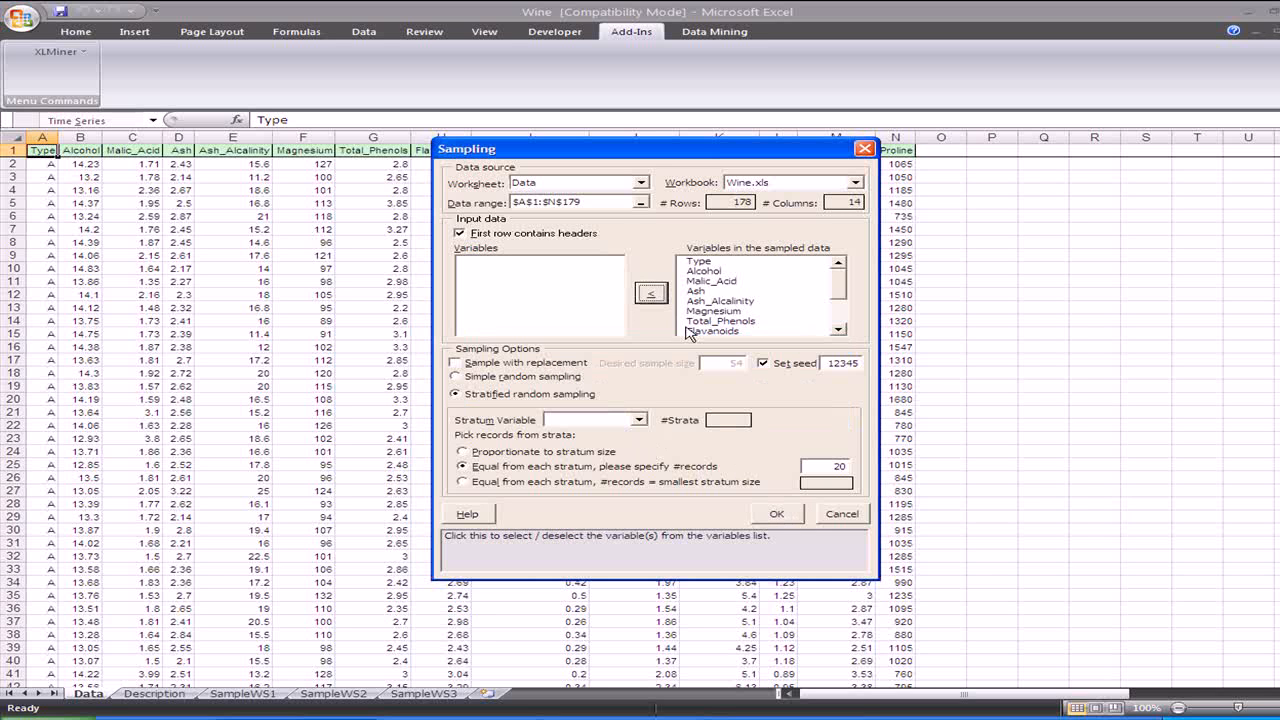
click(640, 421)
click(625, 434)
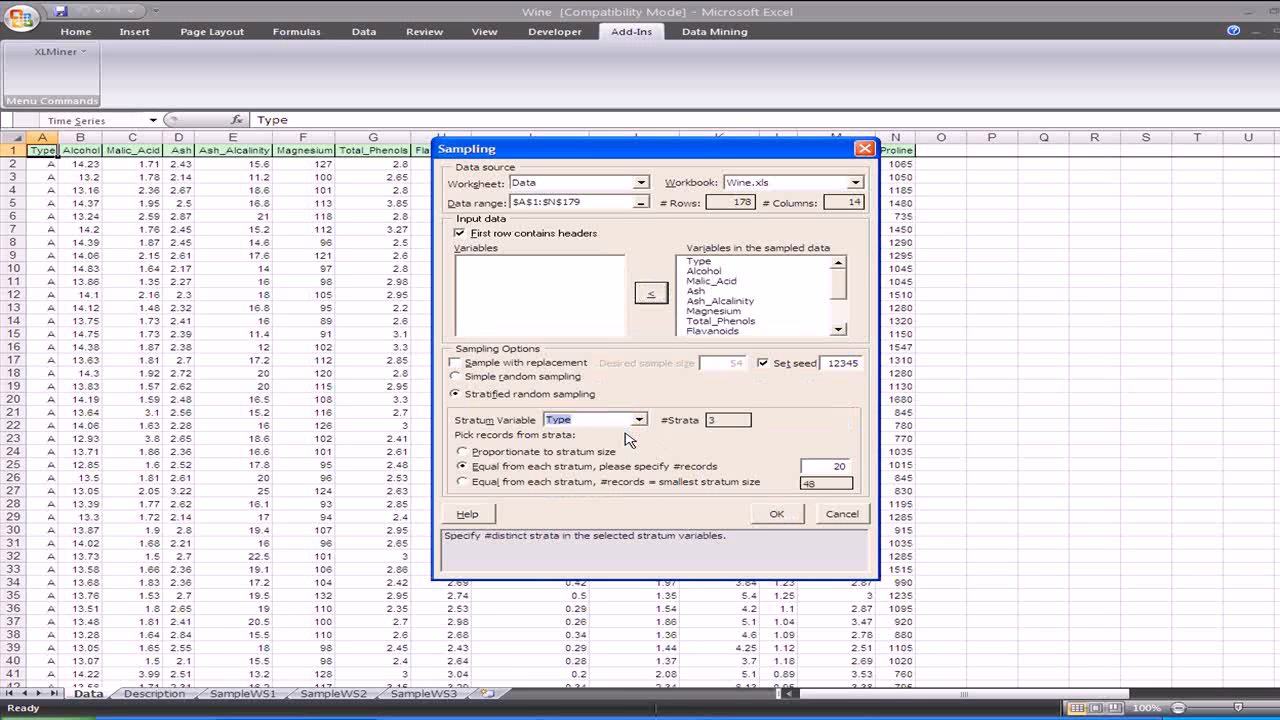
click(776, 514)
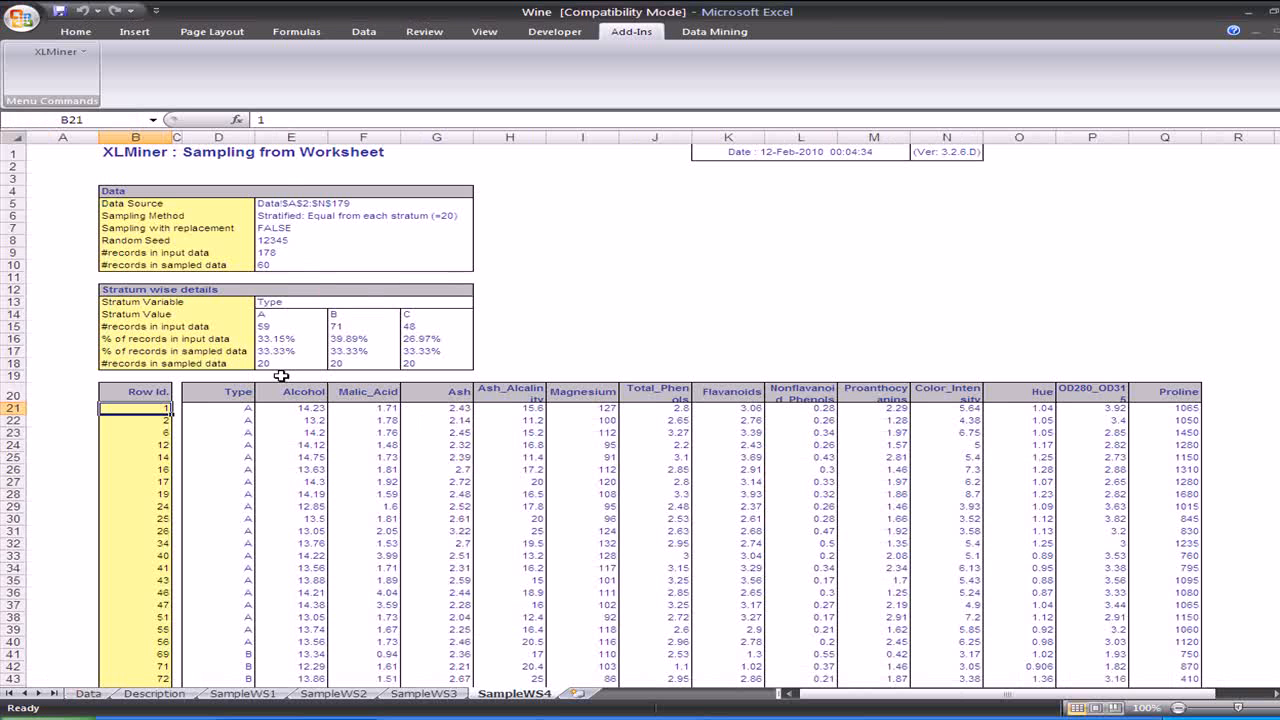
Step: Compare the input and sampled percentages per stratum on SampleWS4 and check the sampled record counts for A, B and C
click(348, 339)
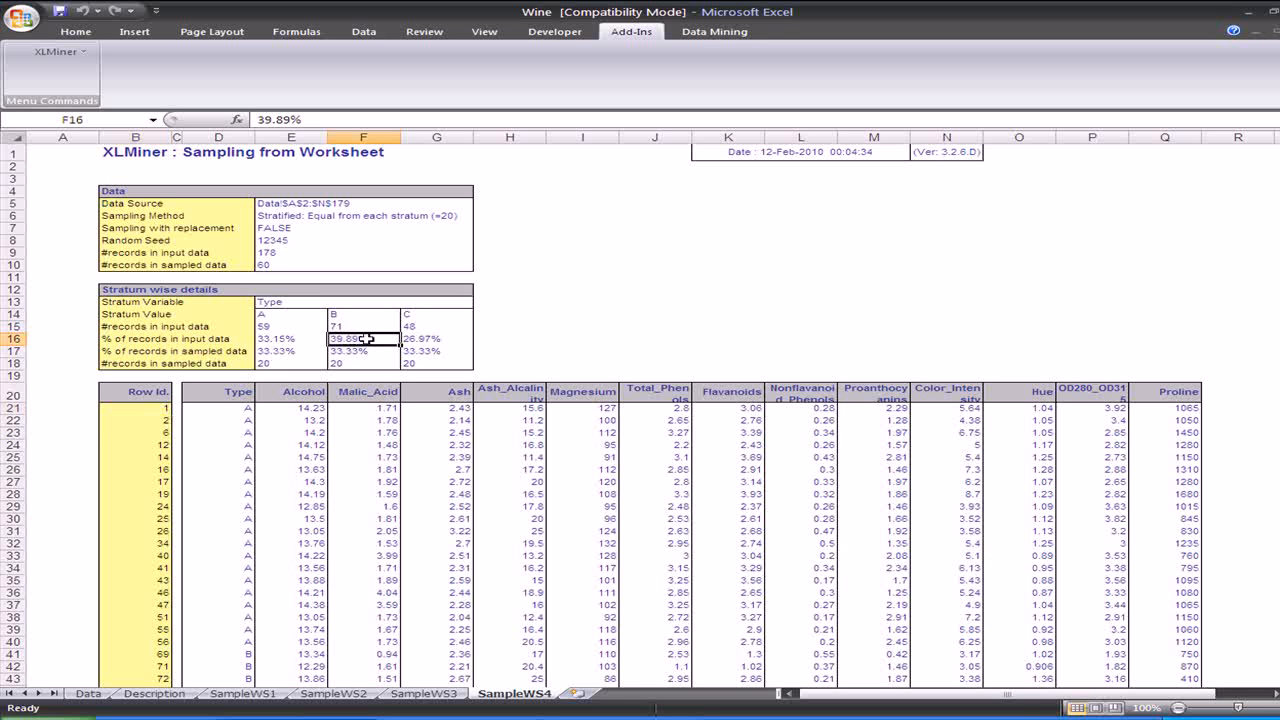
click(439, 346)
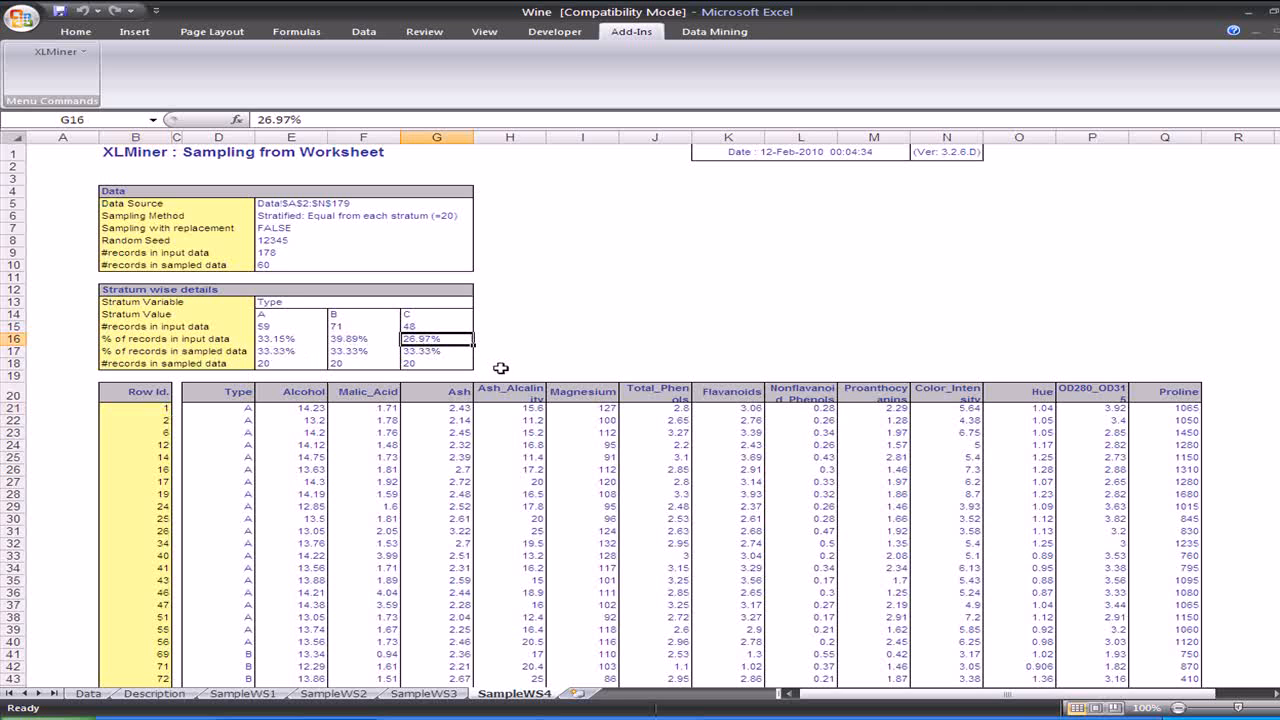
click(278, 365)
click(428, 366)
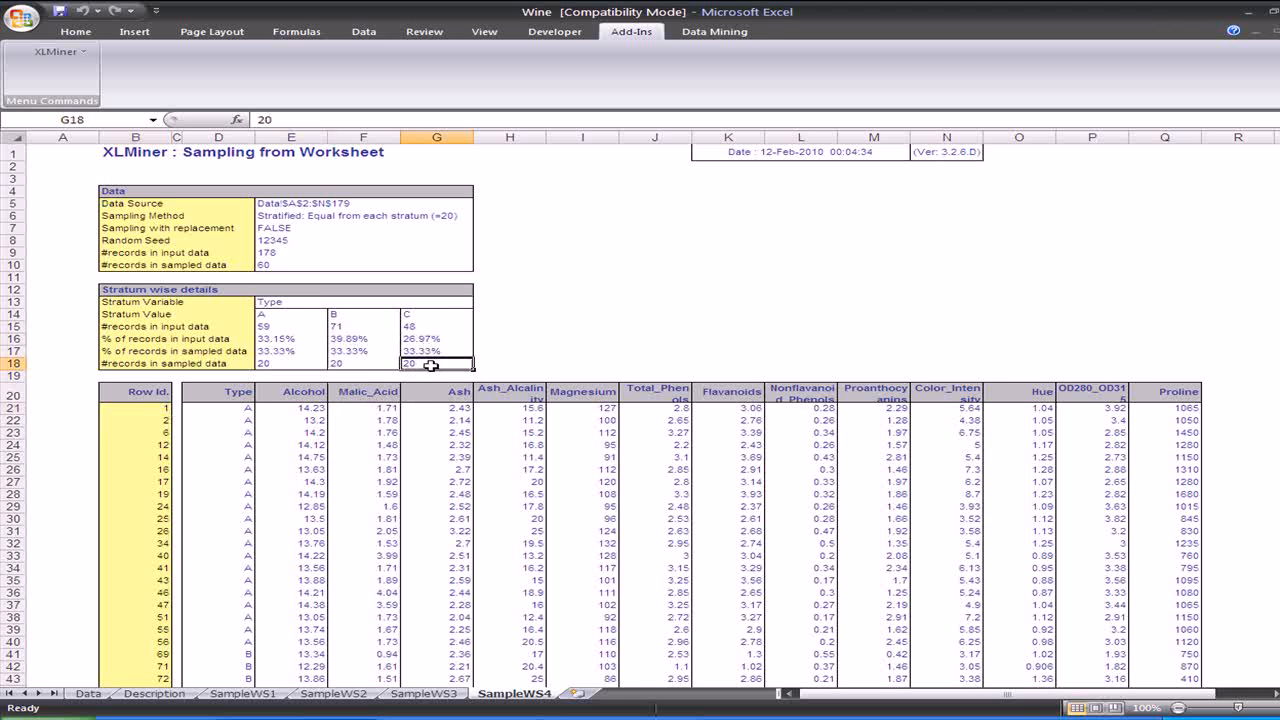
click(539, 363)
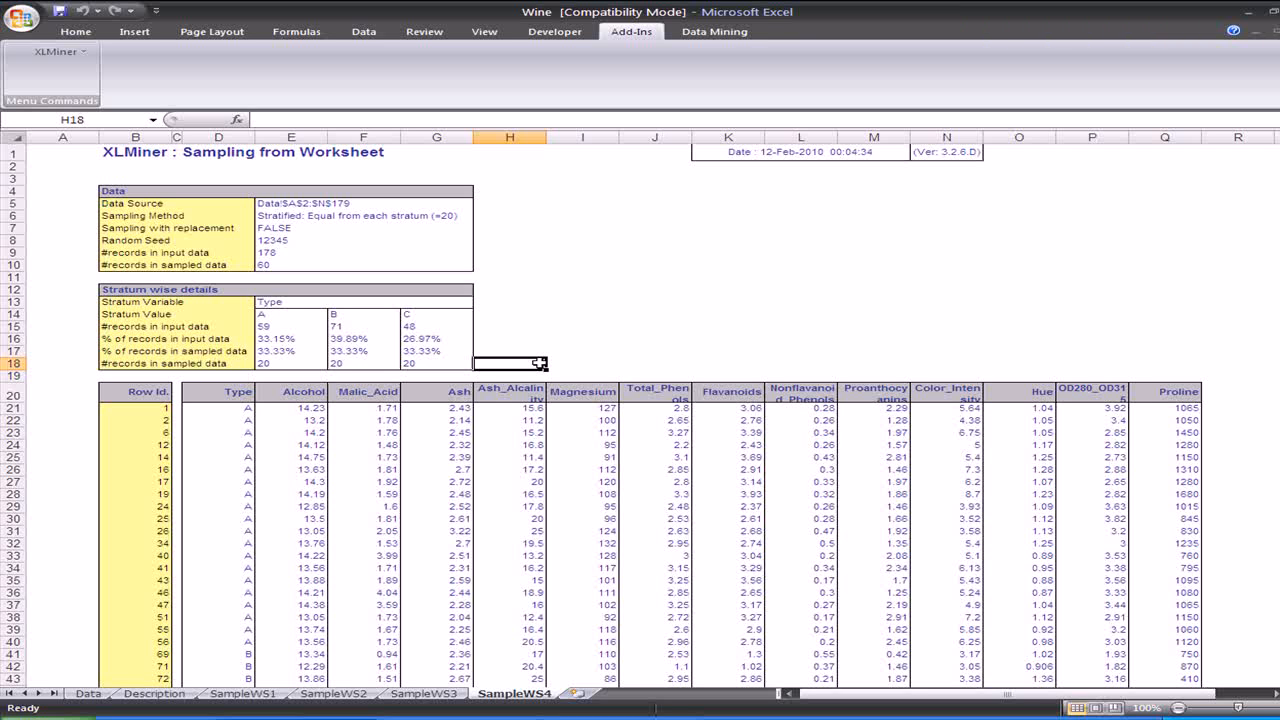
click(584, 278)
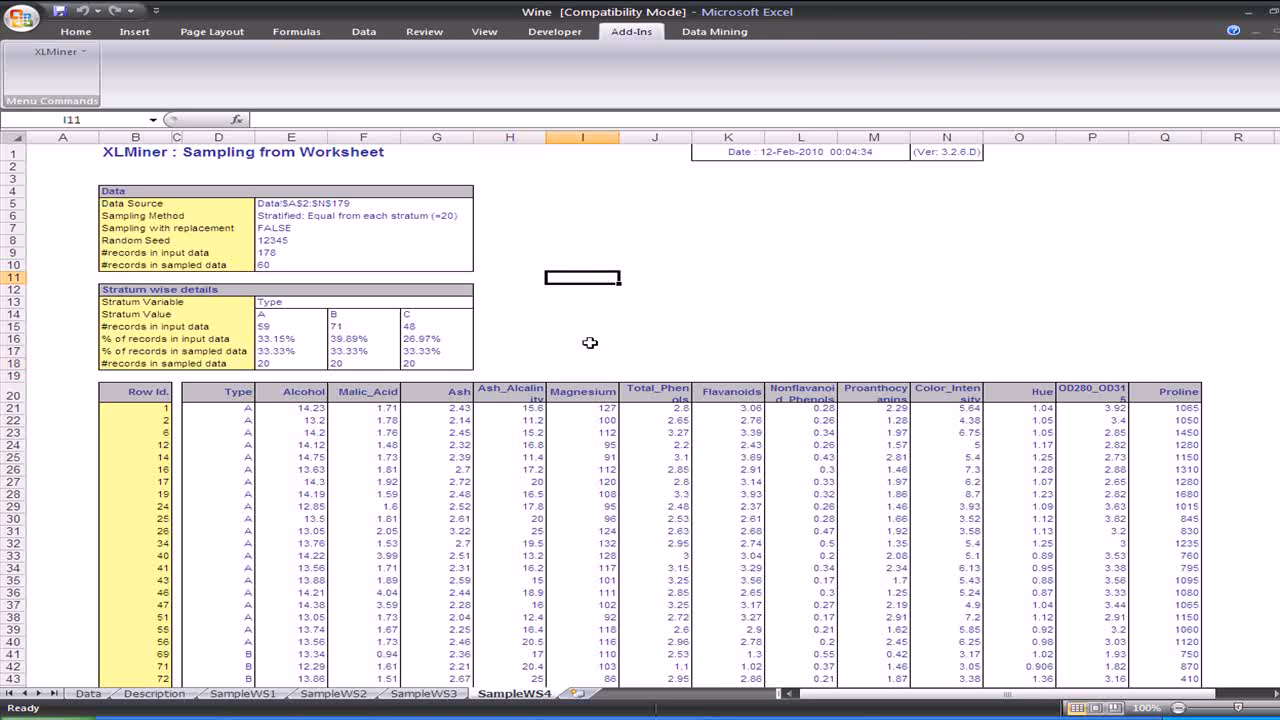
Step: Set up another stratified random sampling from the Data worksheet with all variables included in the sampled data
click(88, 693)
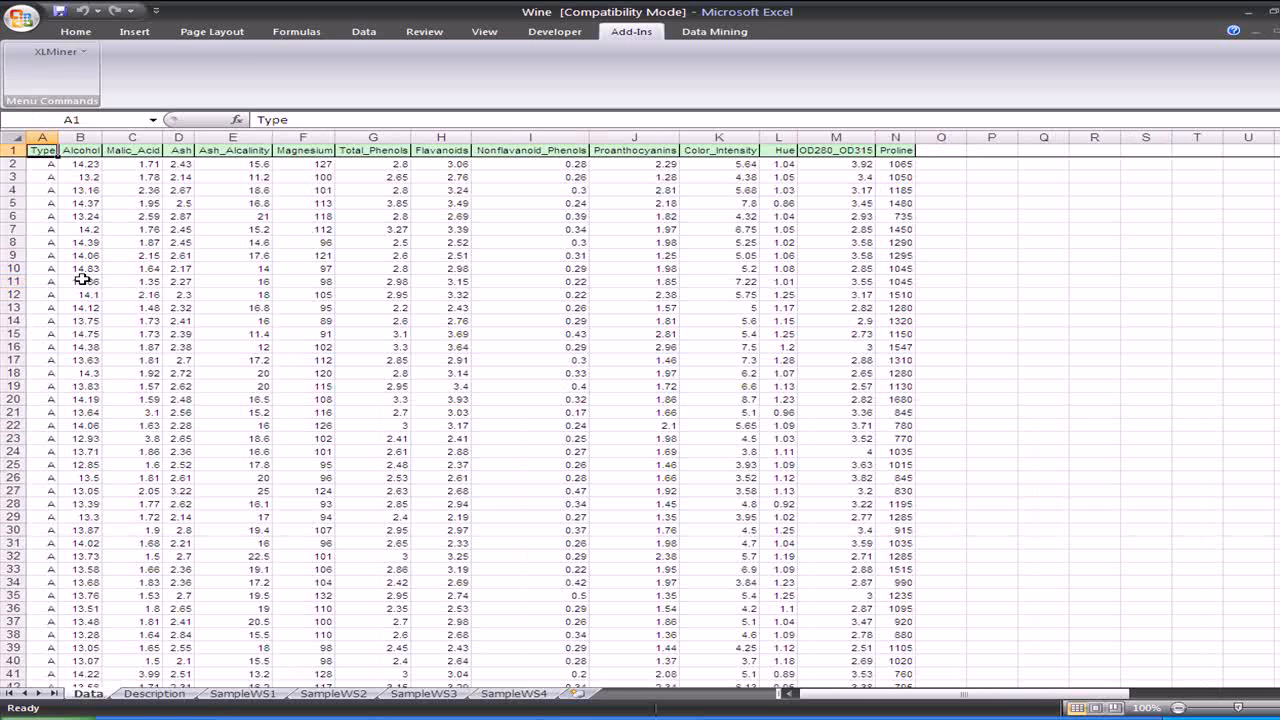
click(60, 51)
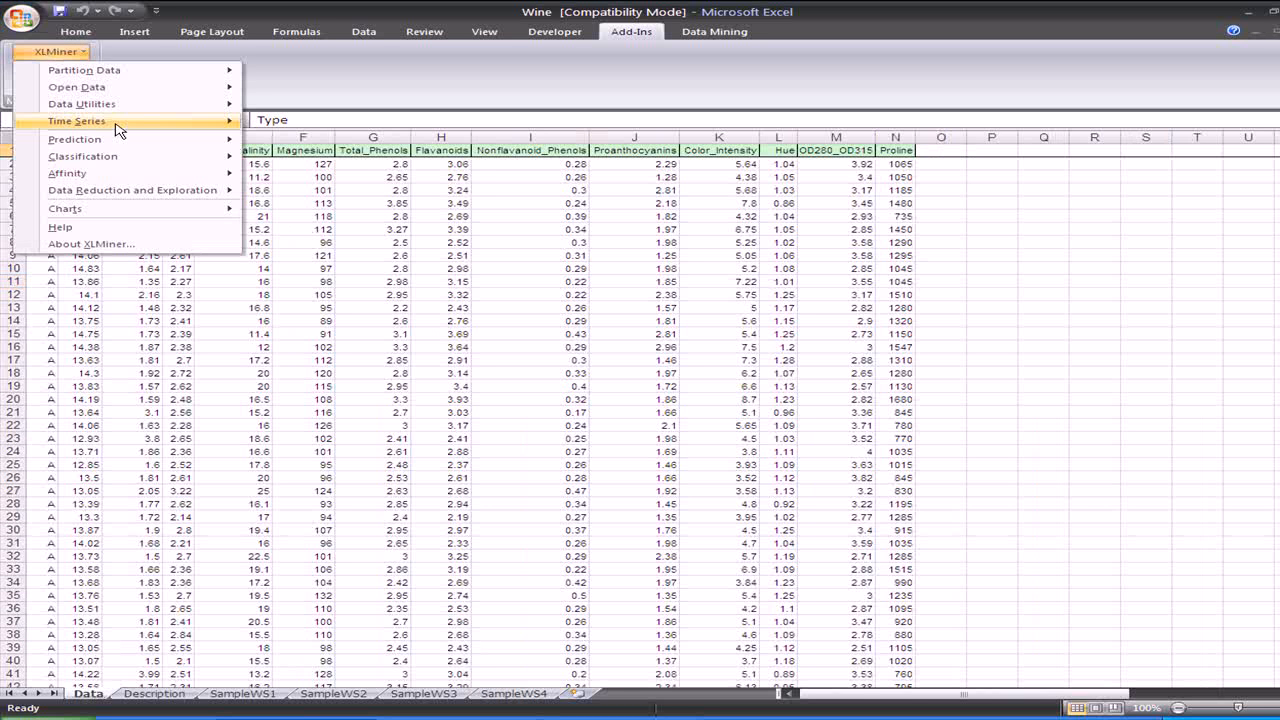
mouse_move(190, 105)
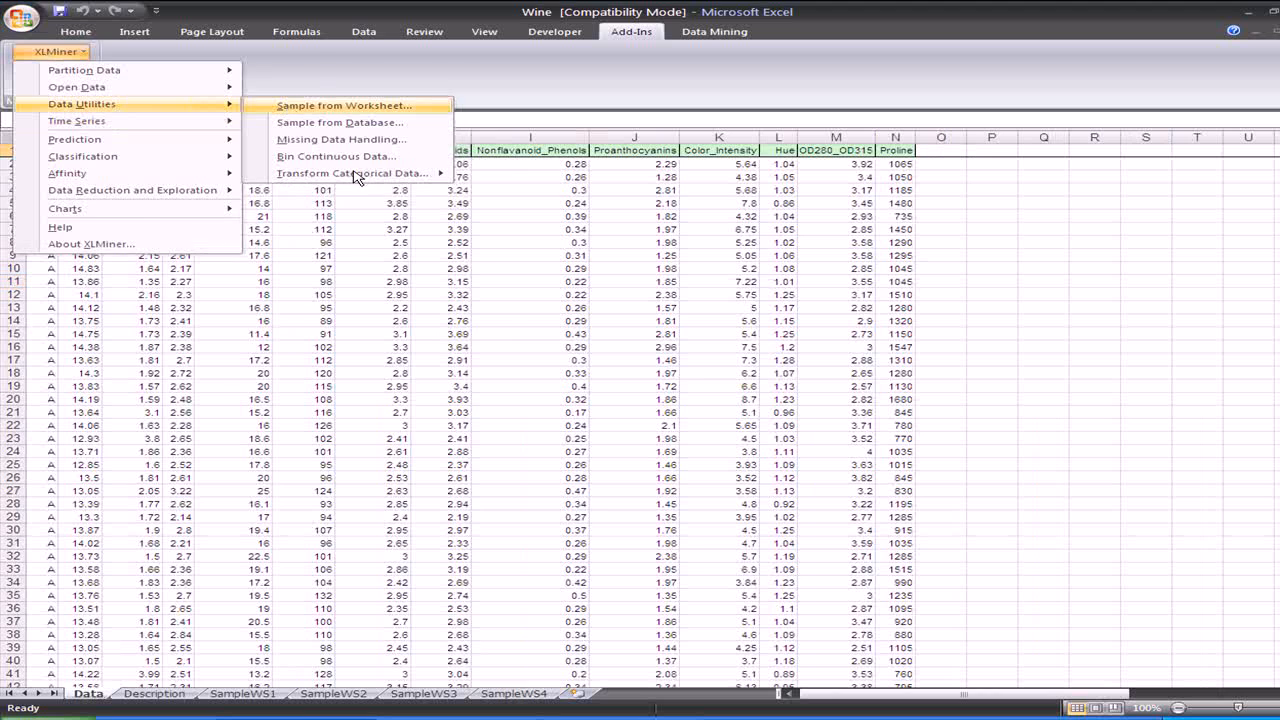
click(344, 105)
click(458, 394)
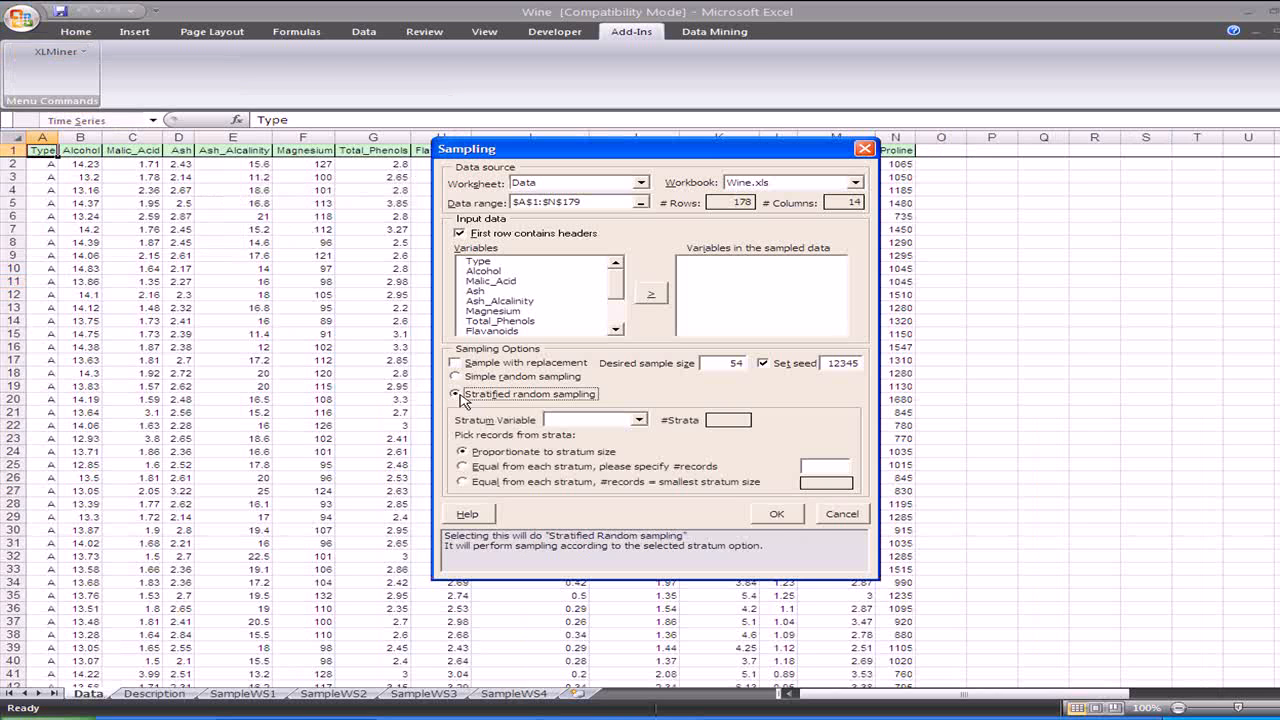
drag(492, 262, 604, 316)
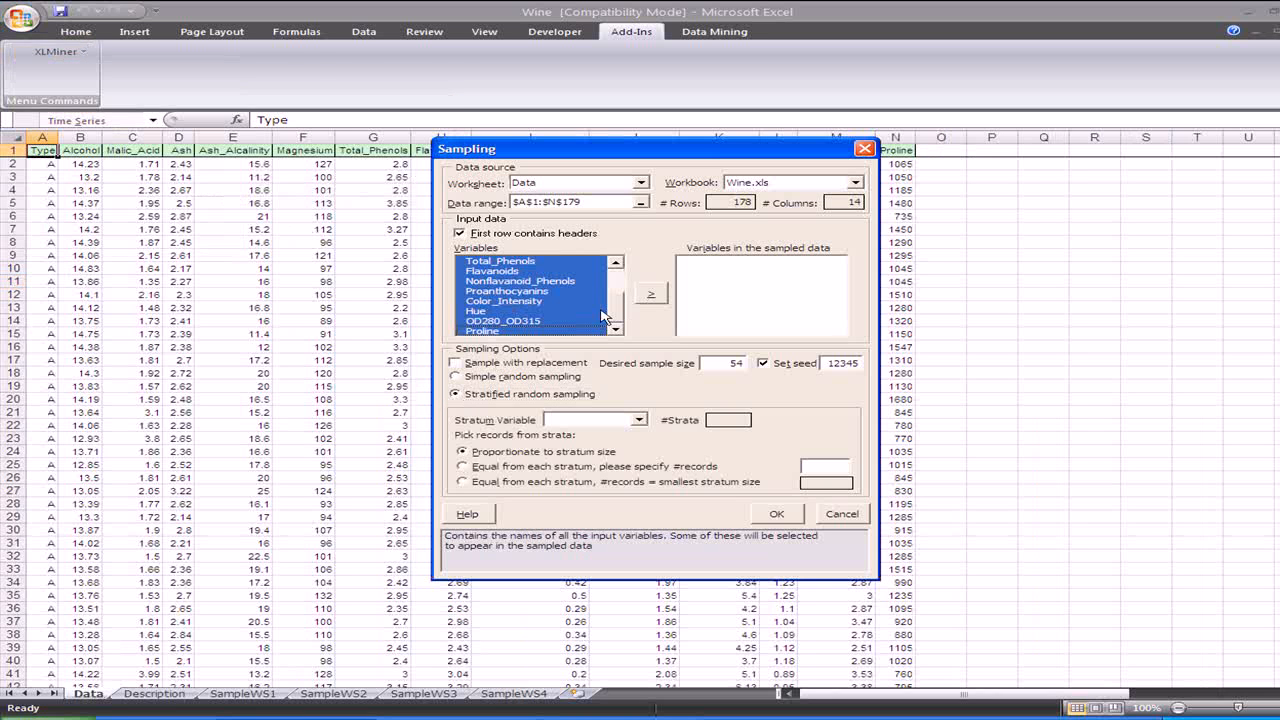
click(651, 294)
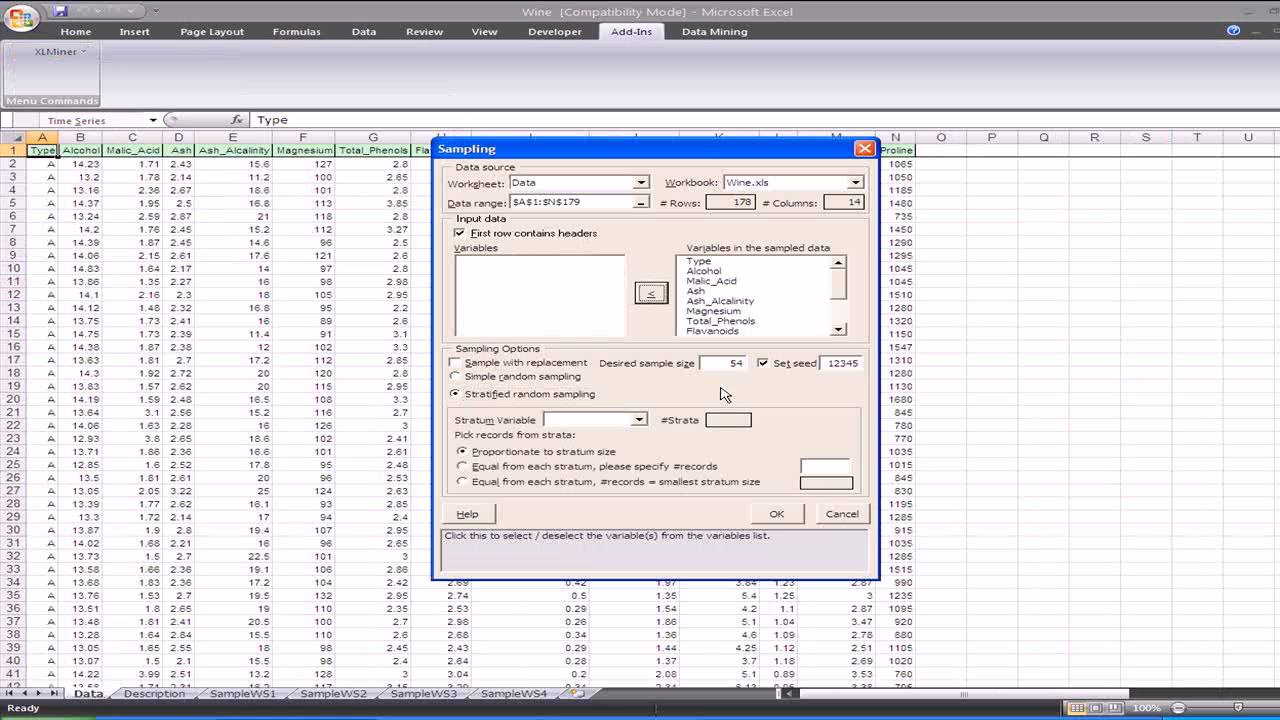
Step: Stratify by Type and generate the sample with equal records from each stratum, matching the smallest stratum size
click(638, 420)
click(566, 436)
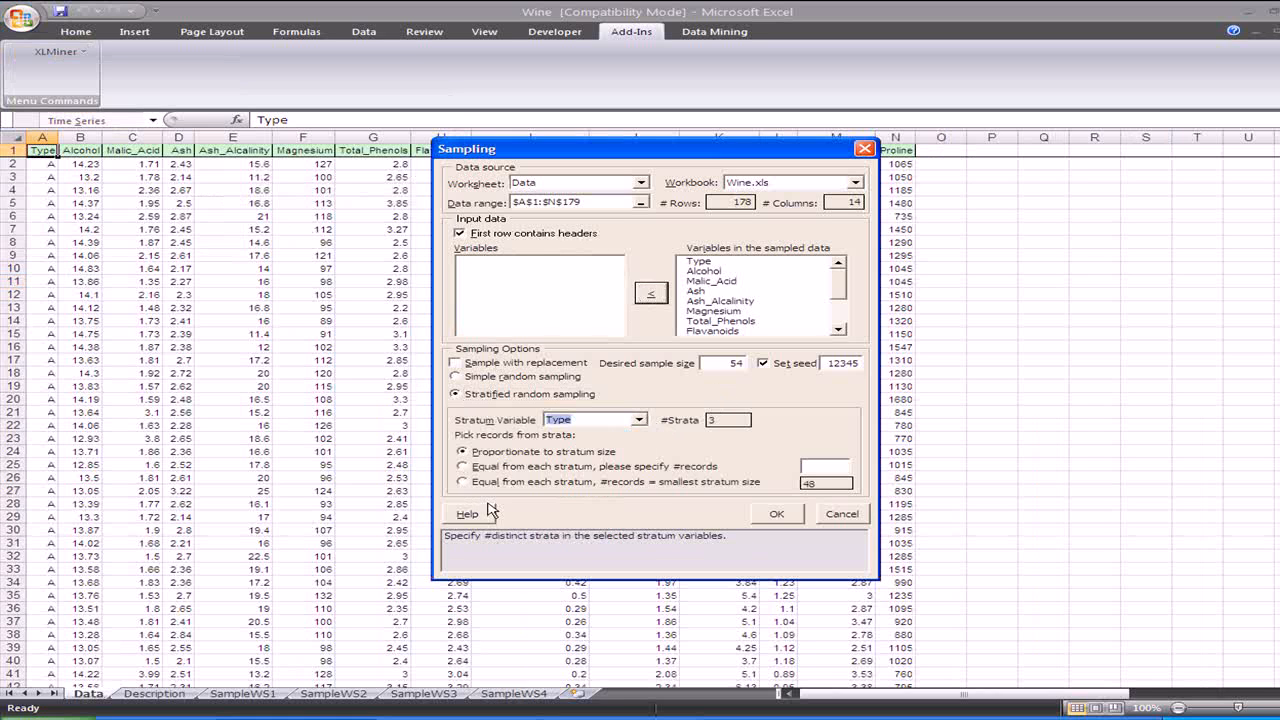
click(462, 482)
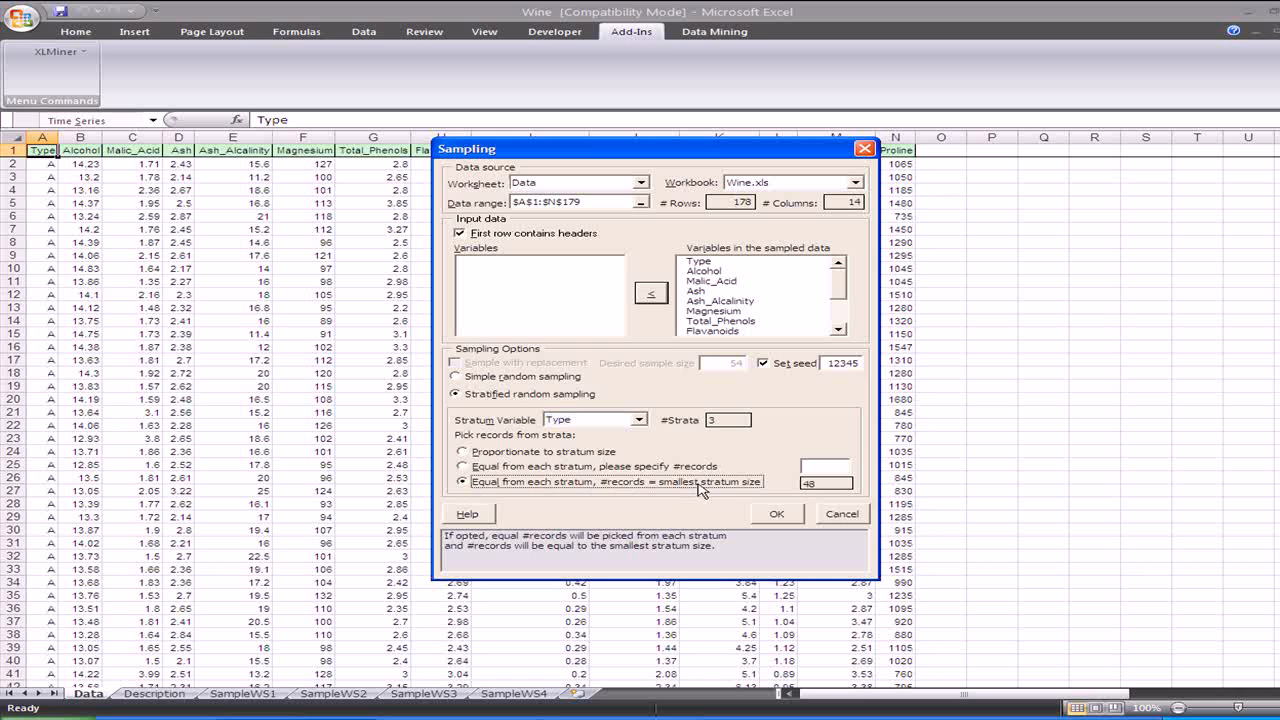
click(818, 484)
double_click(818, 484)
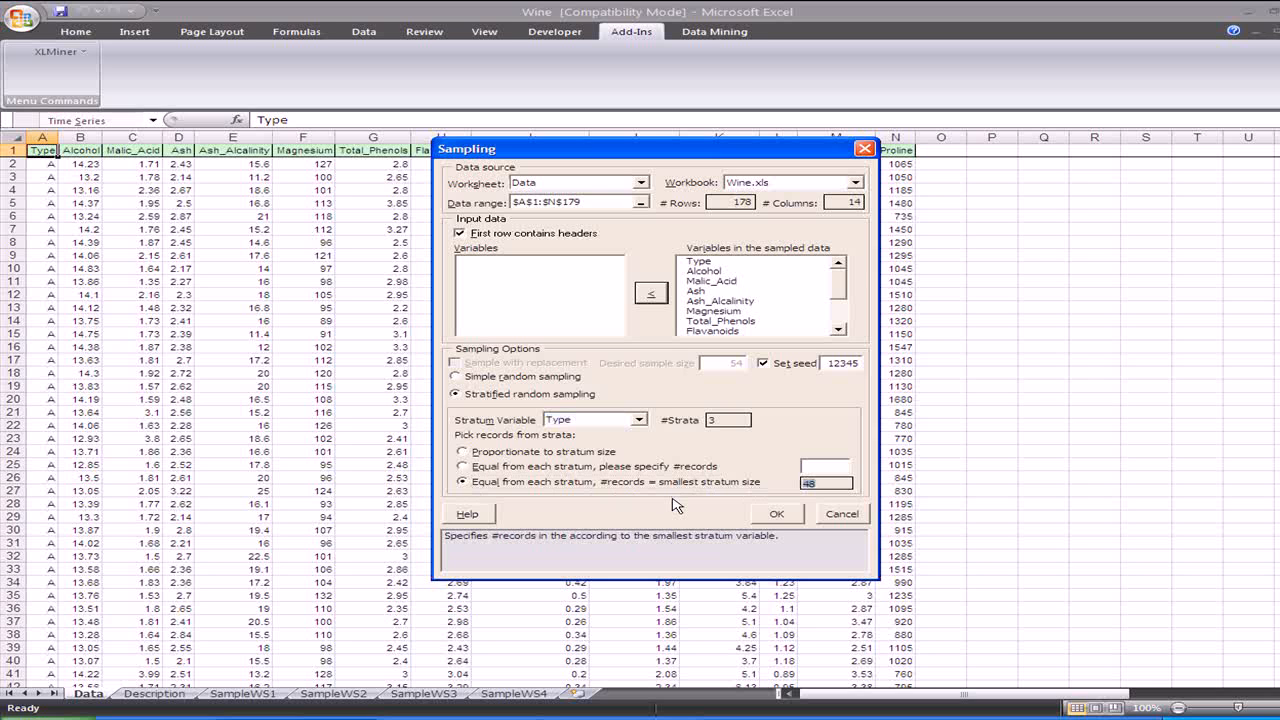
click(774, 518)
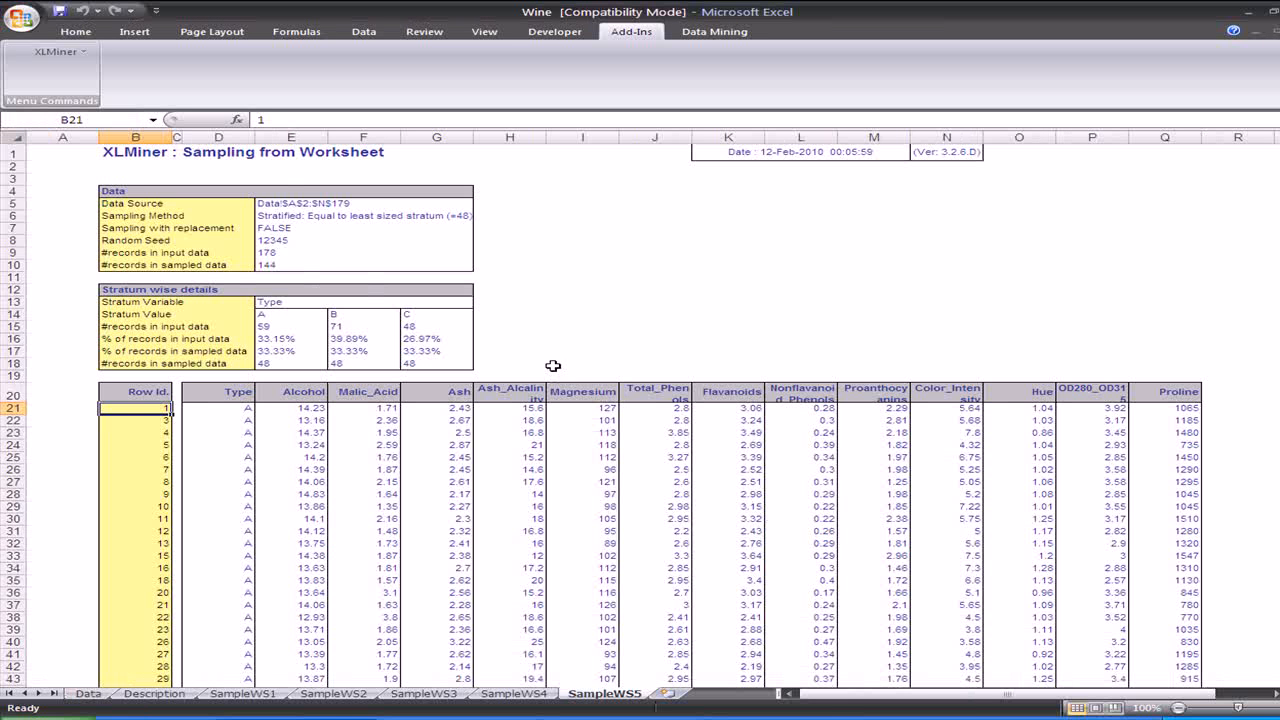
Step: Check the sampled record counts for strata A, B and C on SampleWS5 against stratum C's share of the input data
click(272, 366)
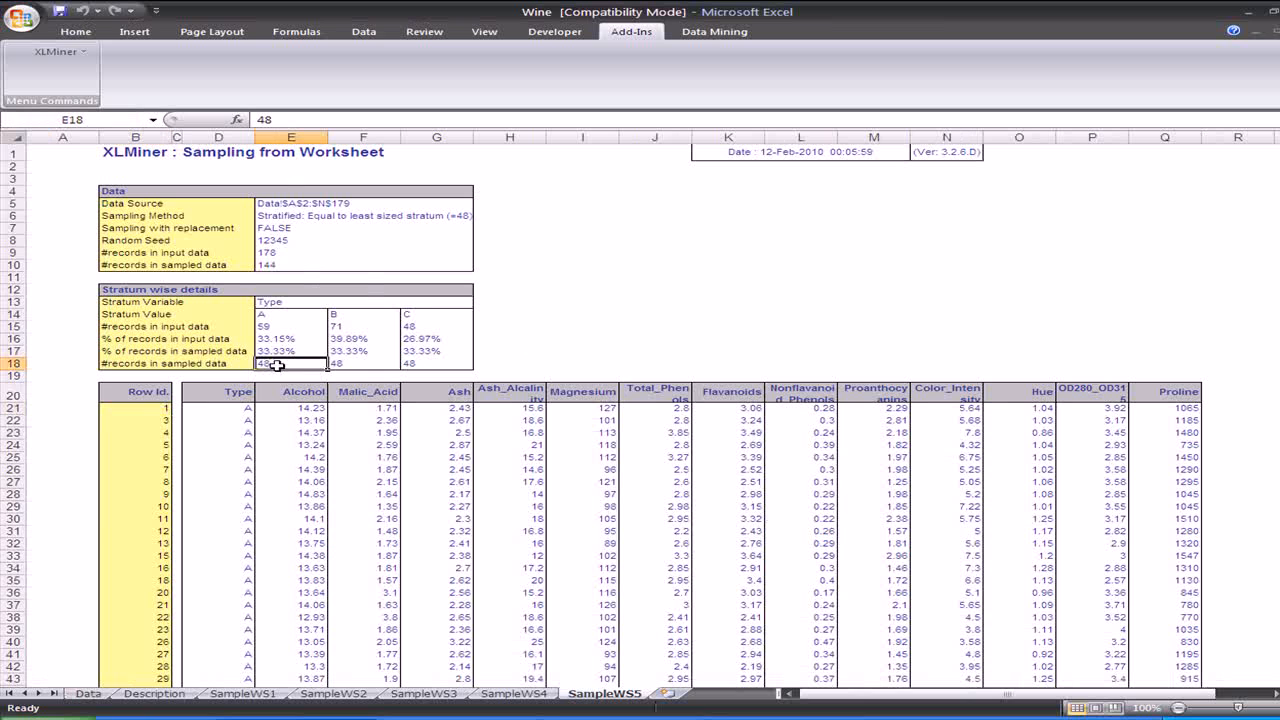
click(348, 363)
click(423, 366)
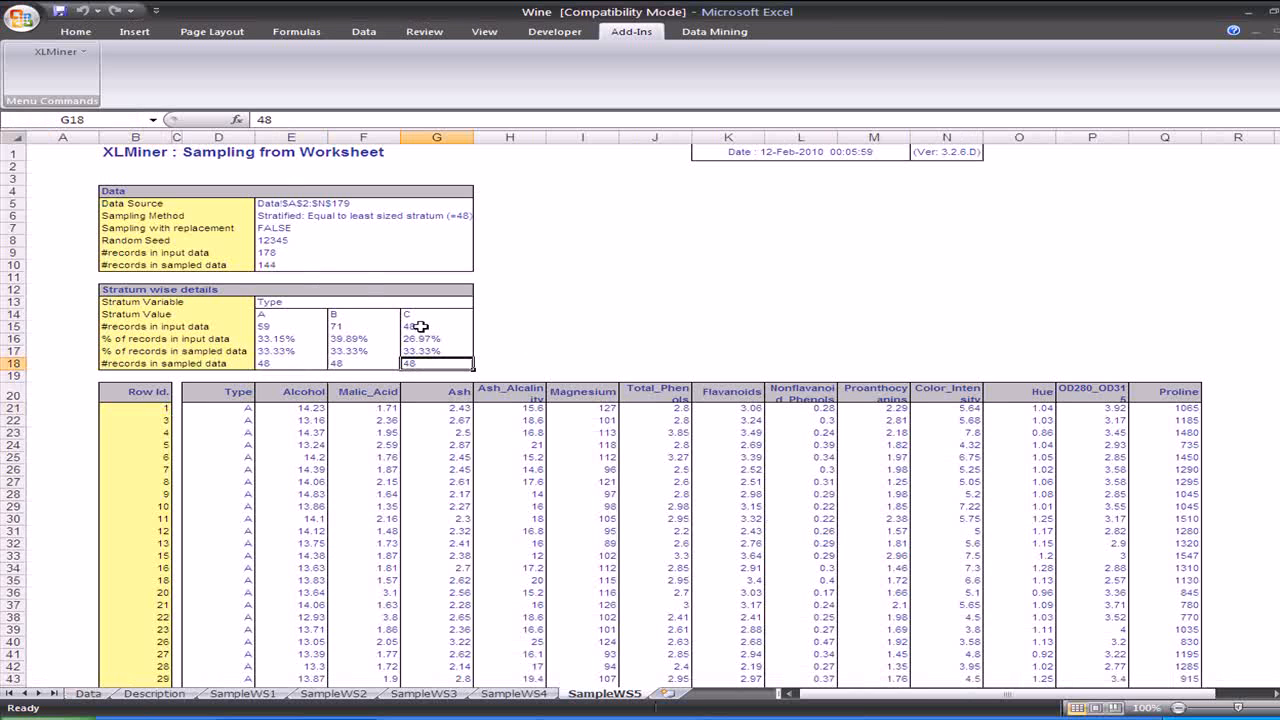
click(421, 317)
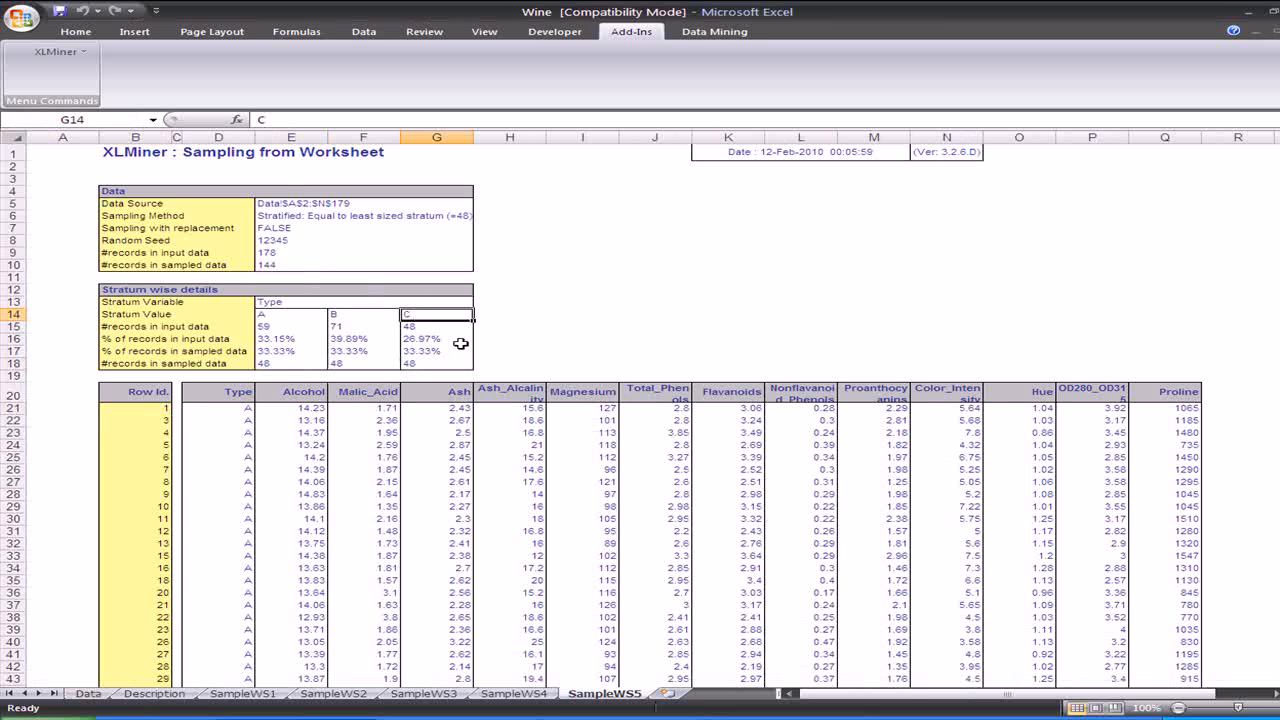
click(460, 340)
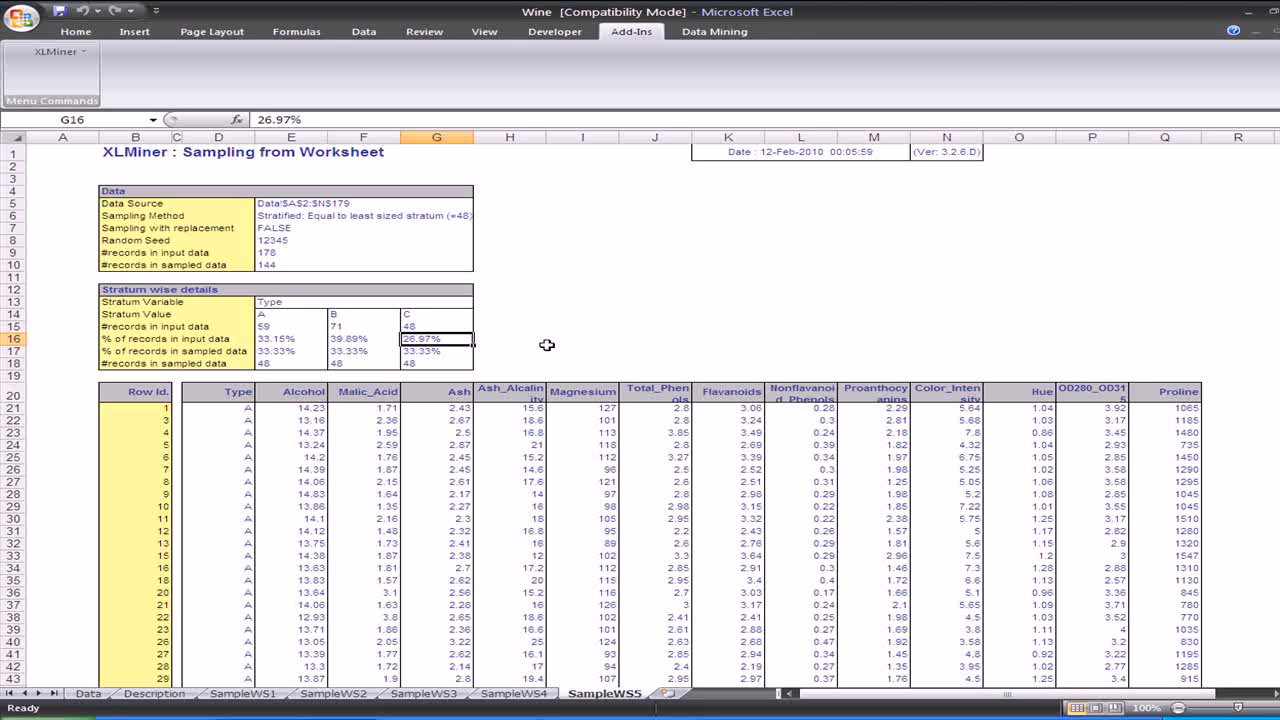
click(493, 341)
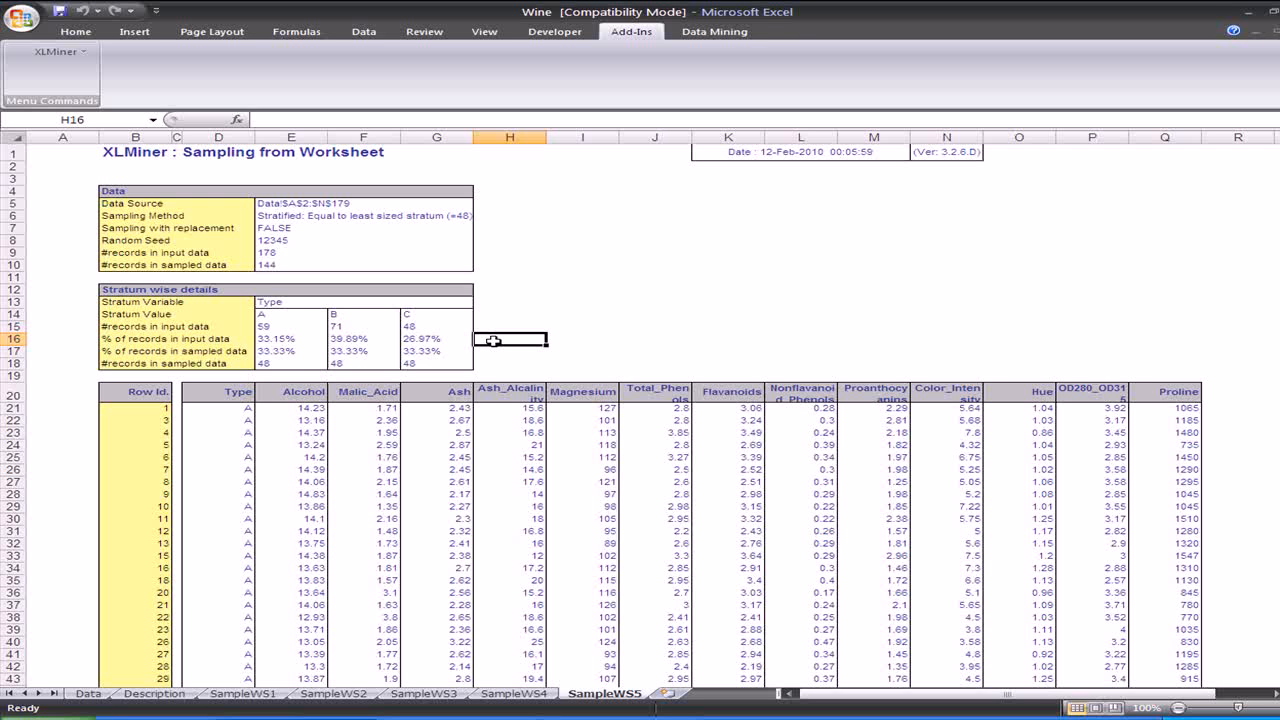
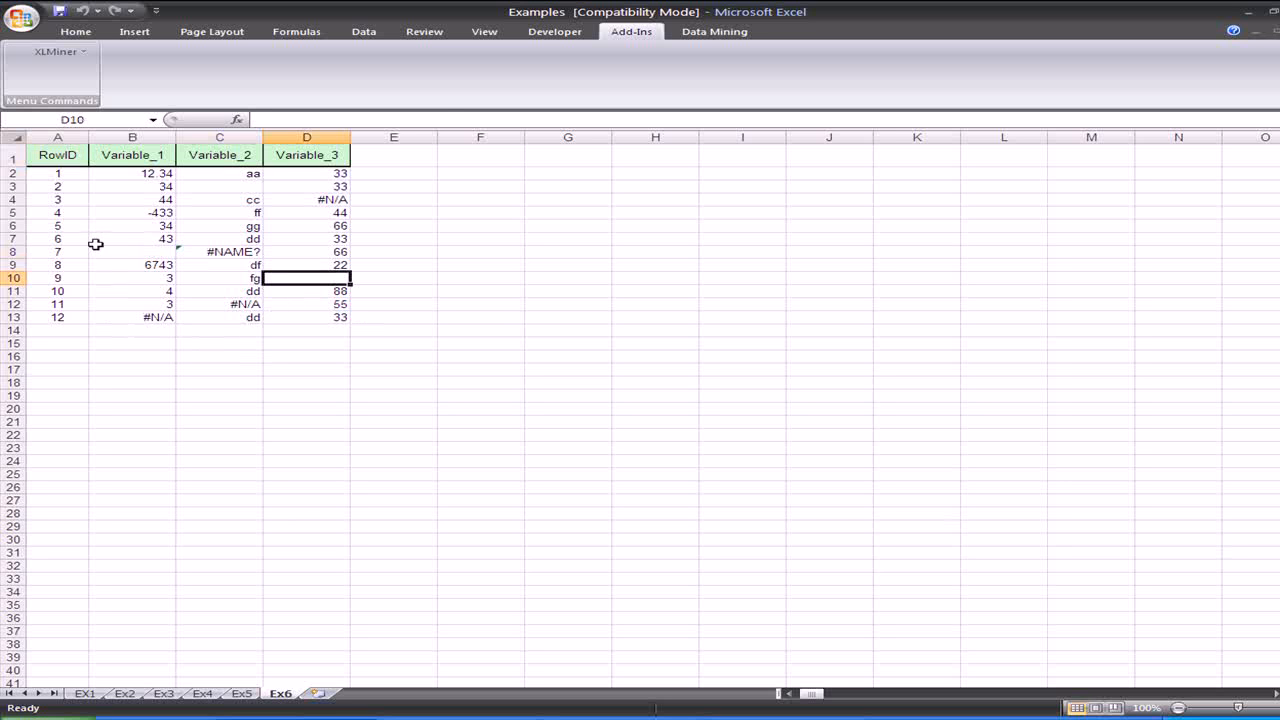
Step: Start Missing Data Handling for the Ex6 worksheet of the Examples workbook
click(57, 51)
mouse_move(113, 110)
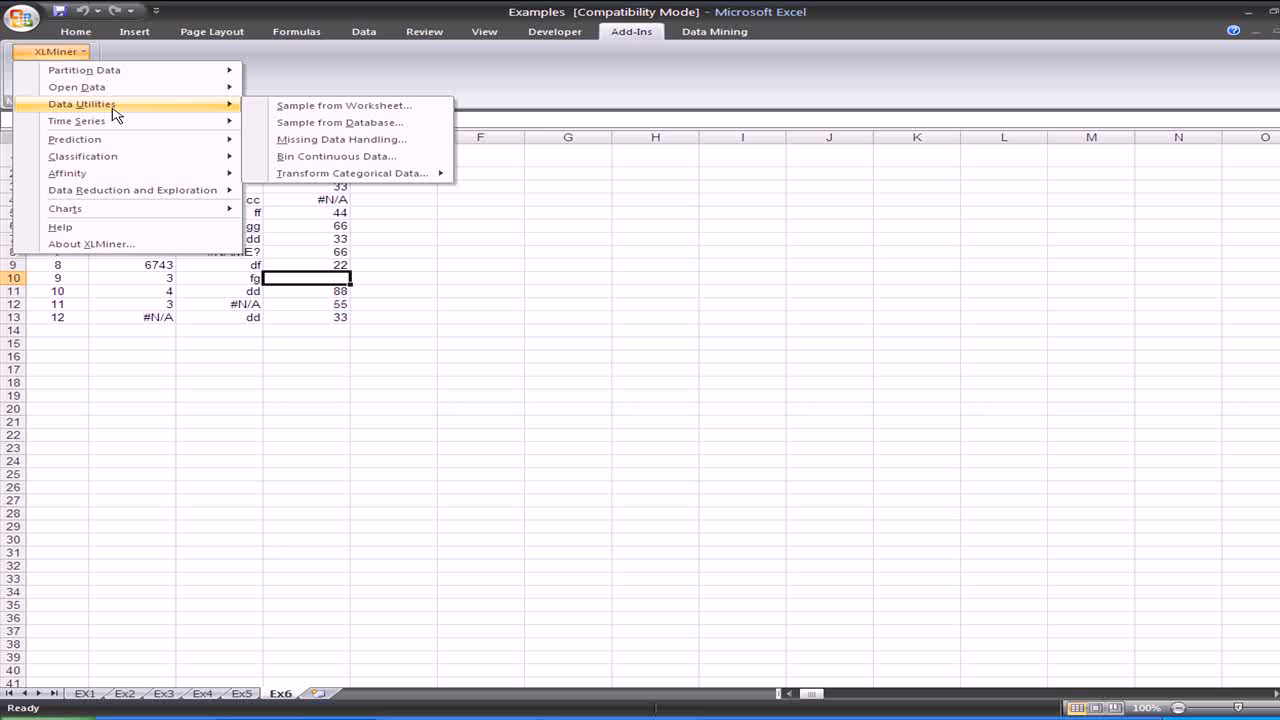
click(350, 141)
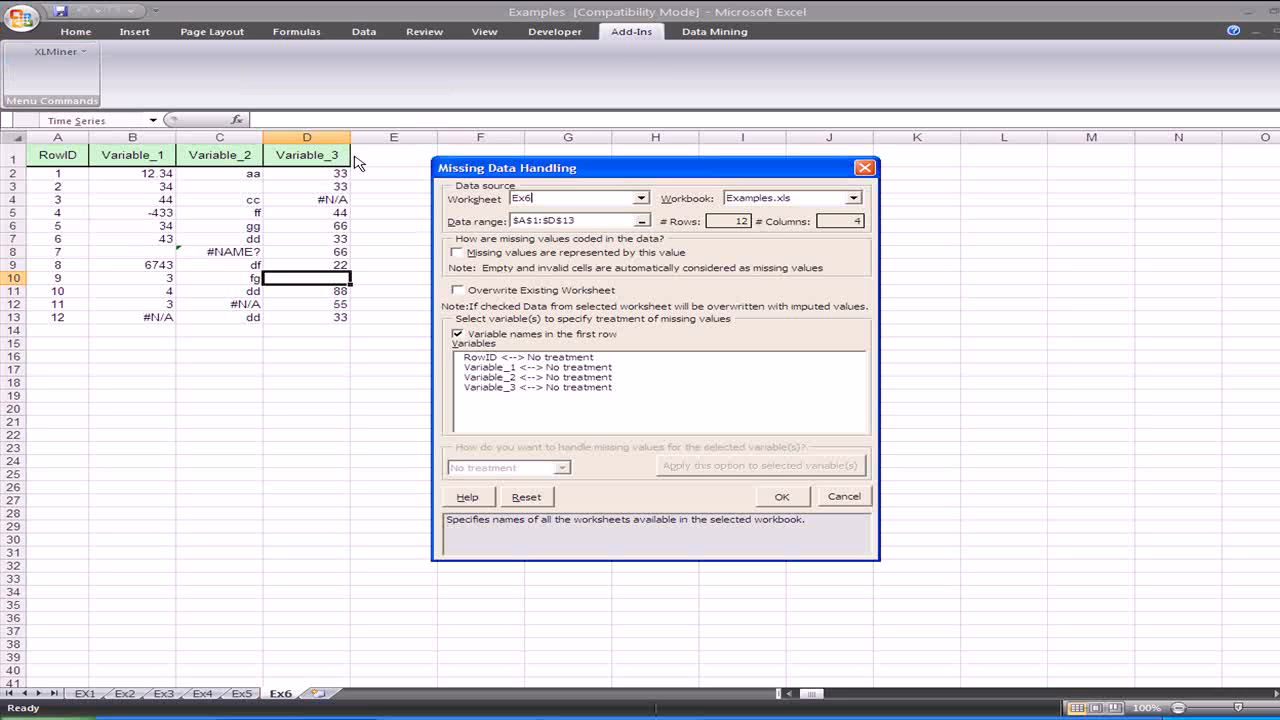
Step: Try out the options for first-row variable names and for a specified missing-value code, restoring both to their original settings
click(513, 334)
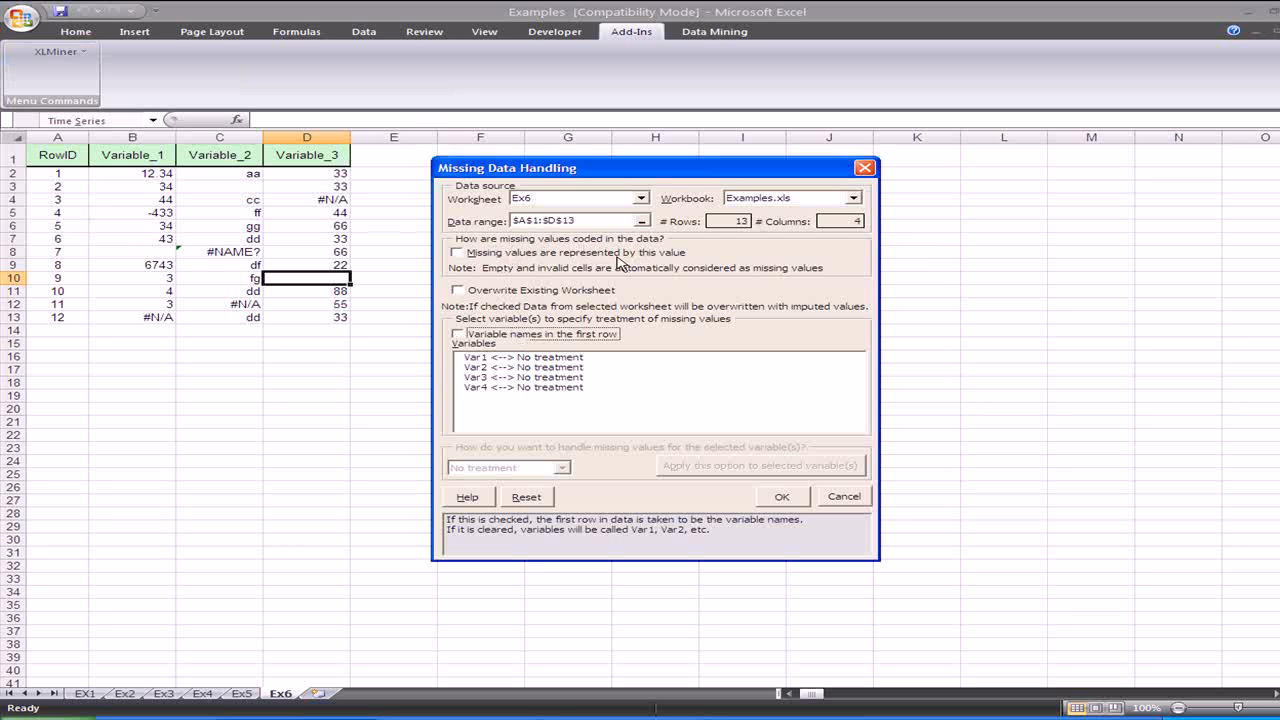
click(458, 253)
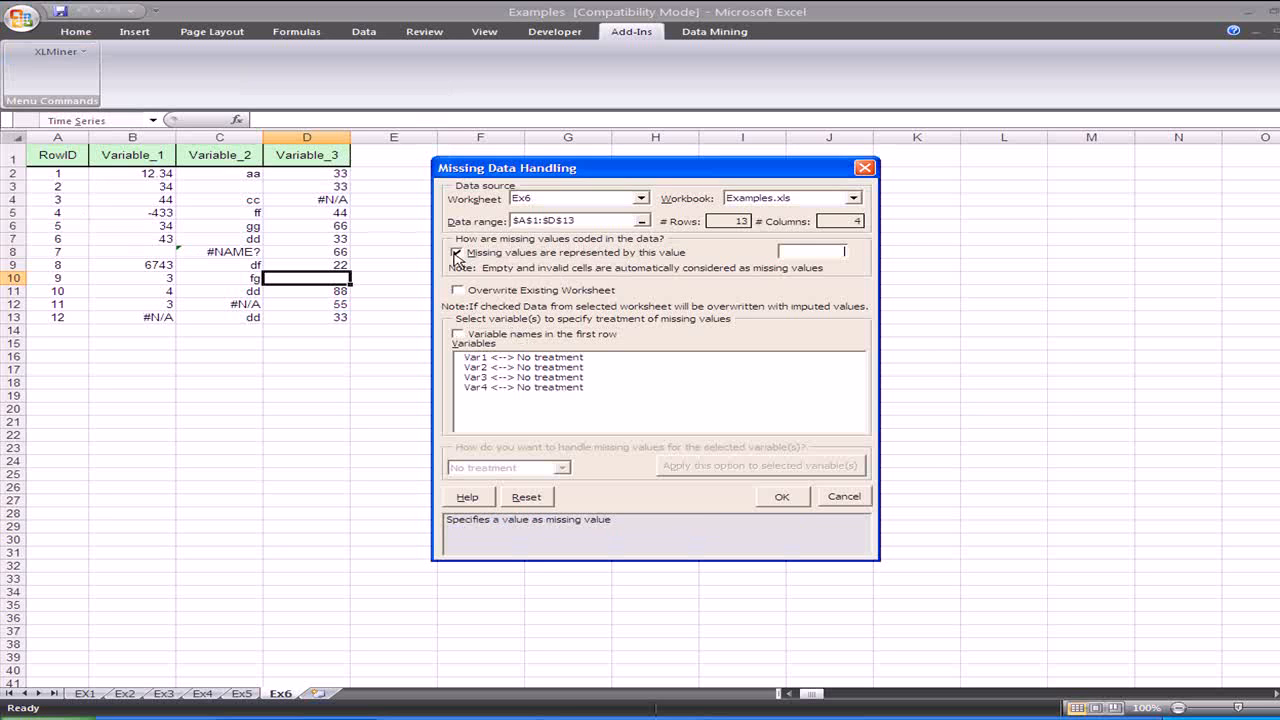
click(803, 258)
click(457, 253)
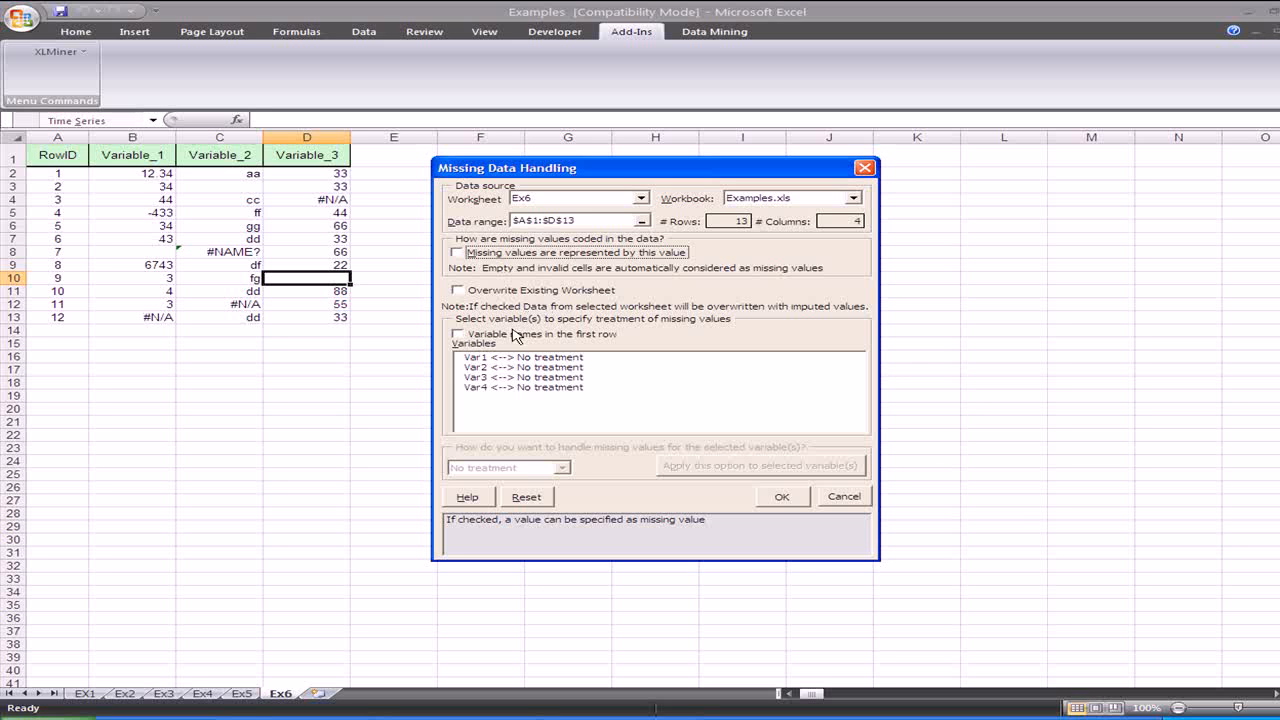
click(458, 334)
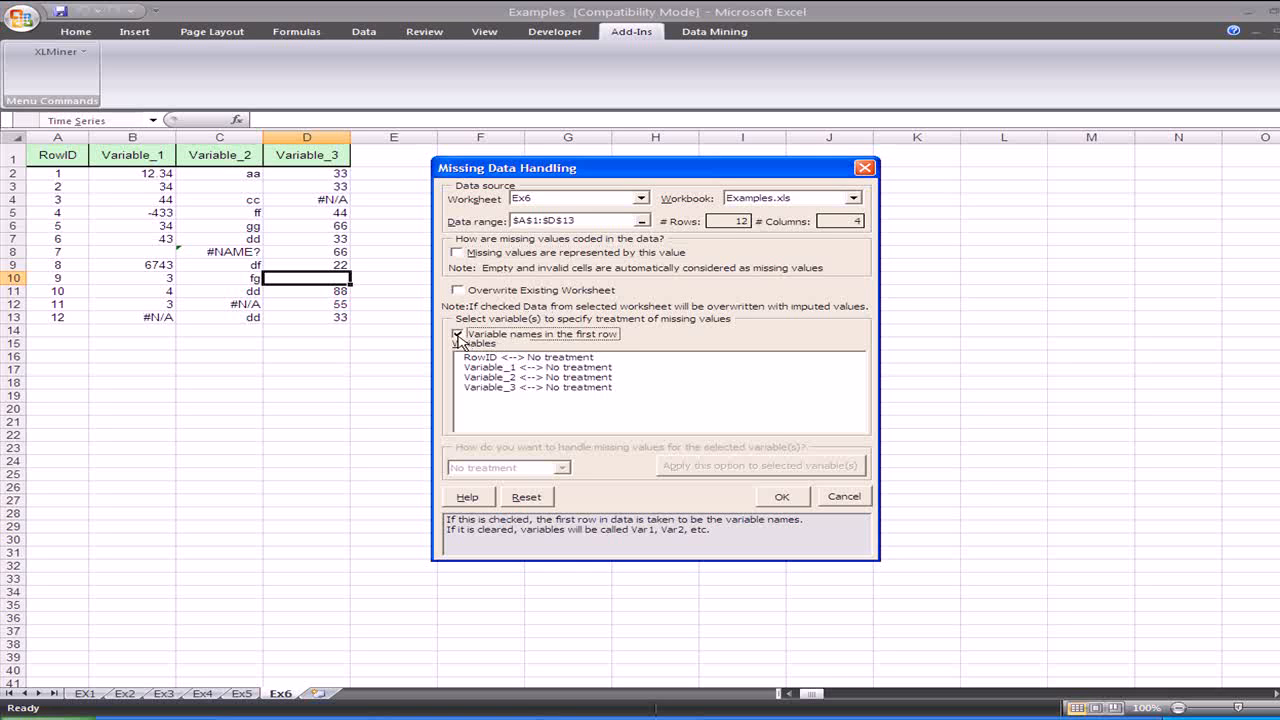
click(458, 334)
click(458, 334)
Step: Set Variable_1's missing-value treatment to the user specified value 10 and apply it
click(484, 360)
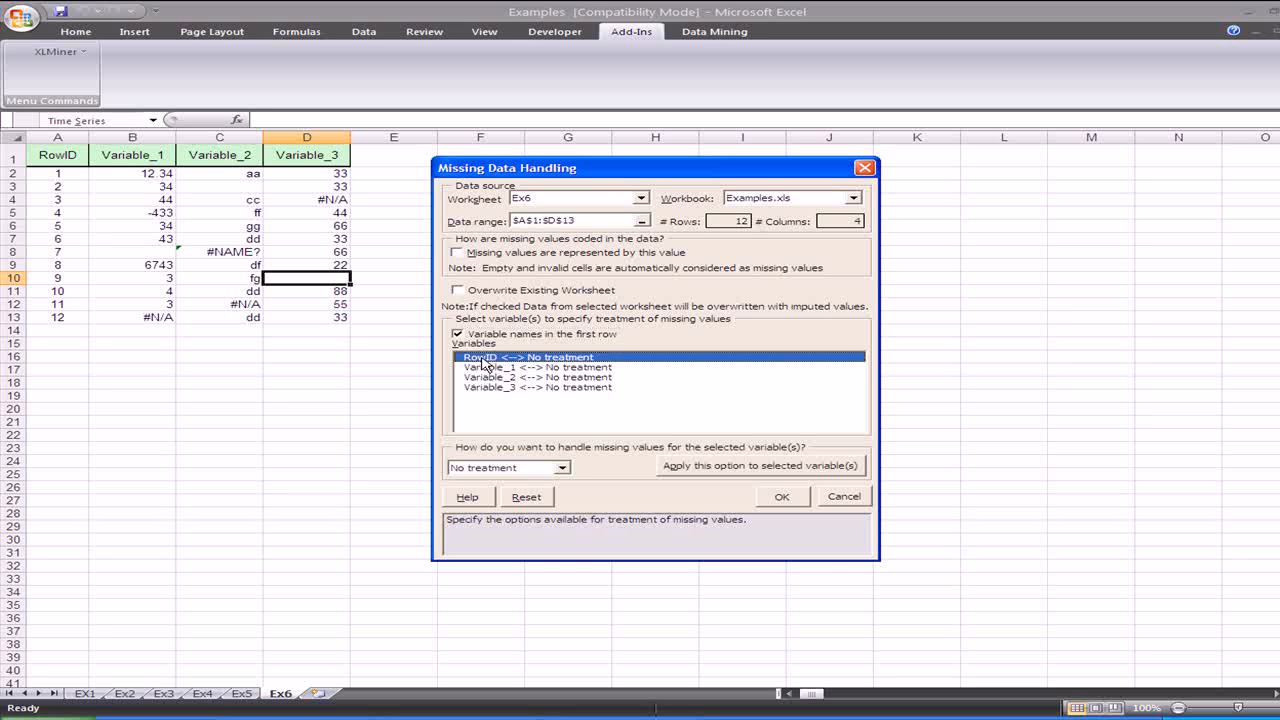
click(561, 469)
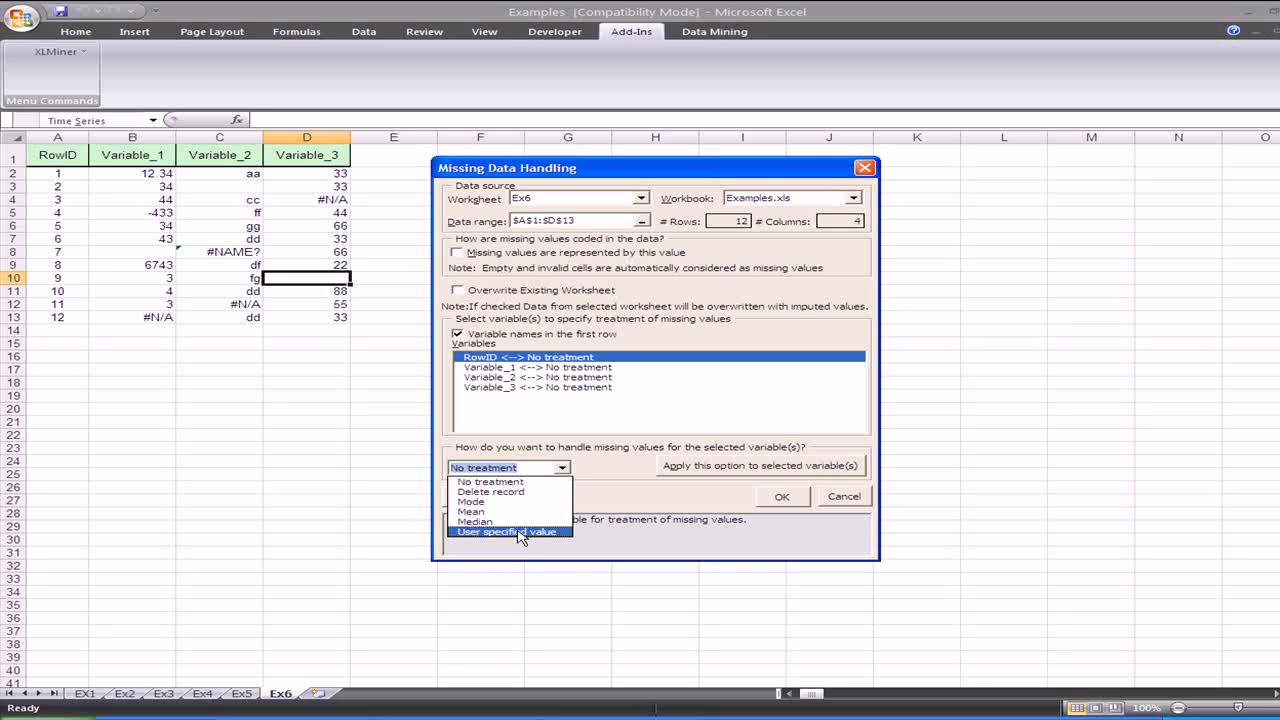
click(507, 368)
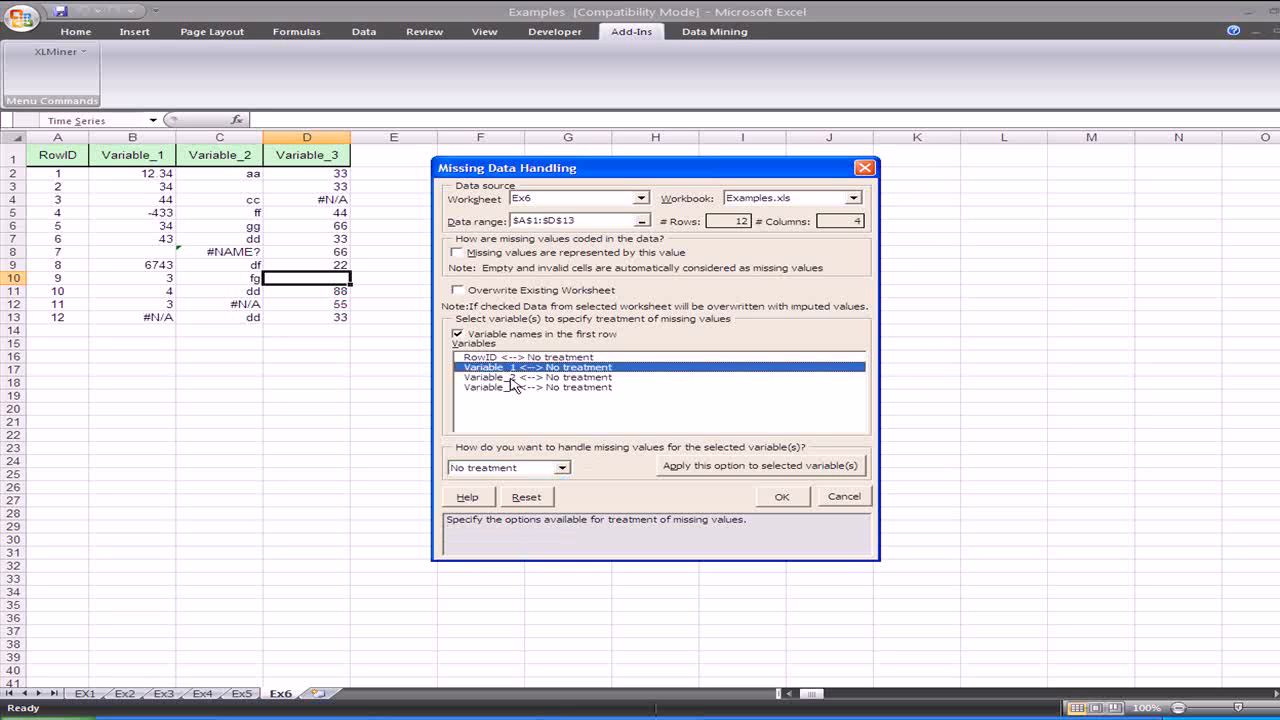
click(562, 468)
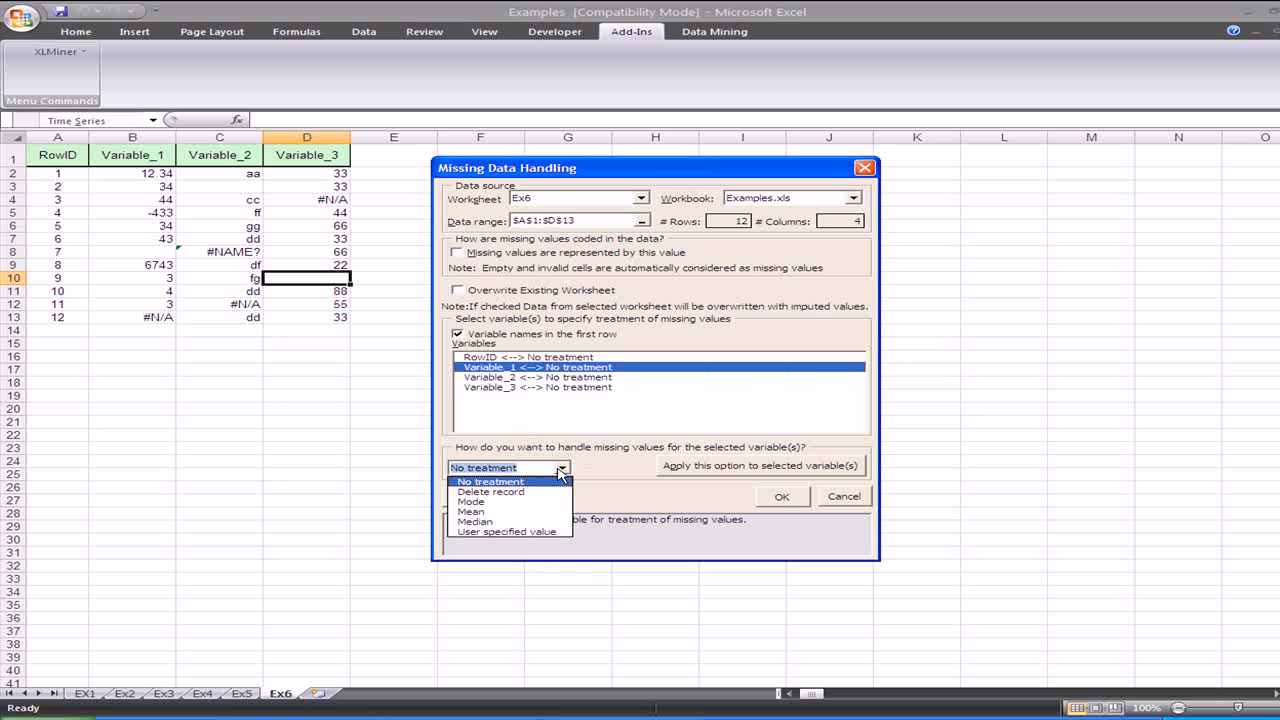
click(510, 531)
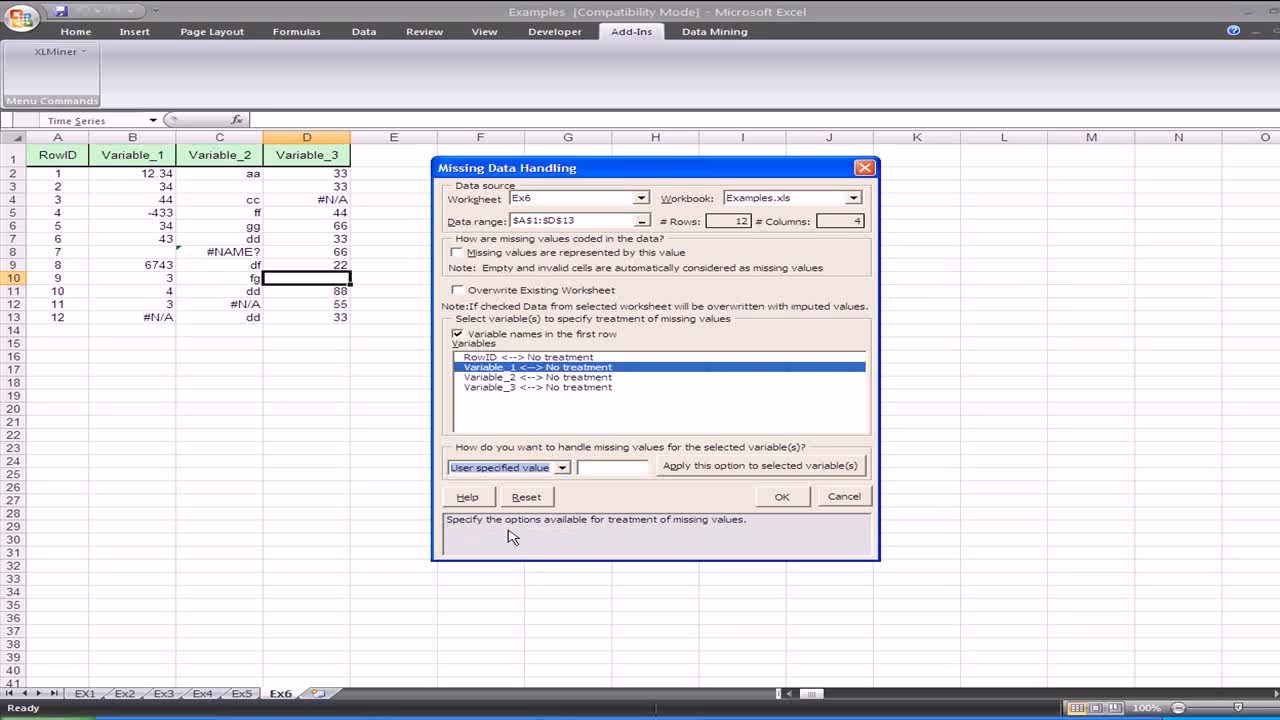
click(595, 470)
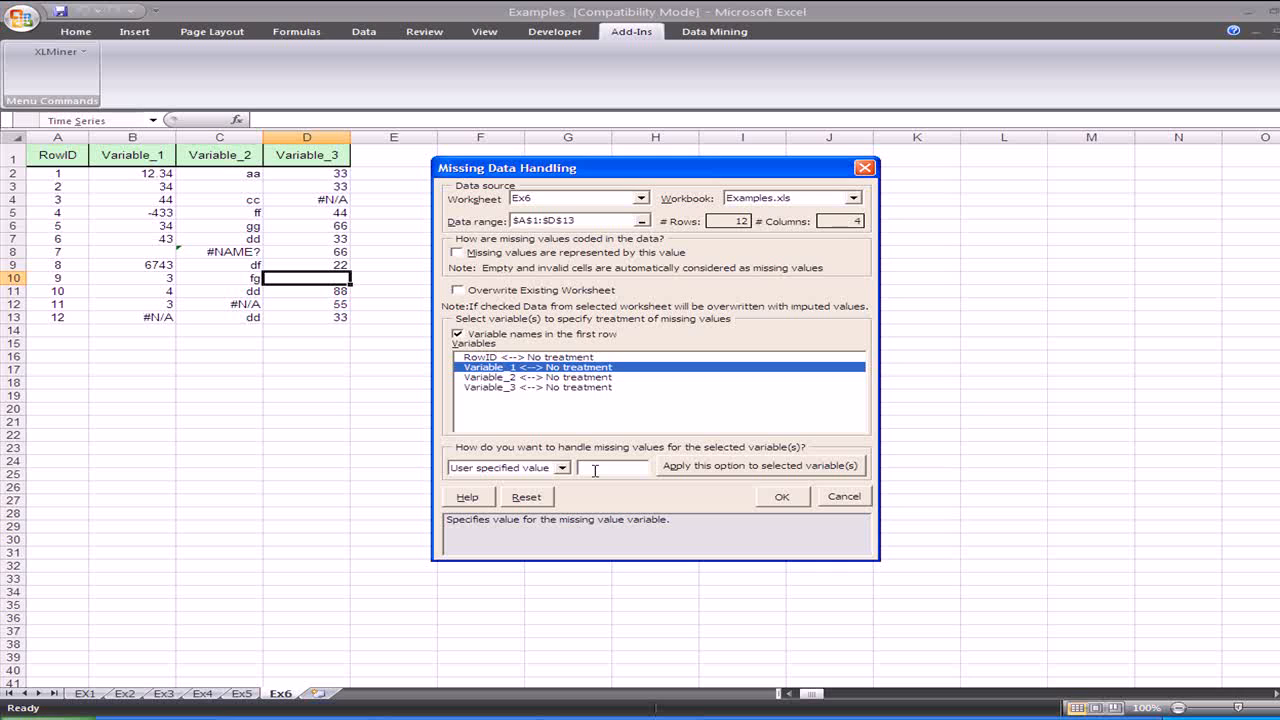
text(10)
click(704, 471)
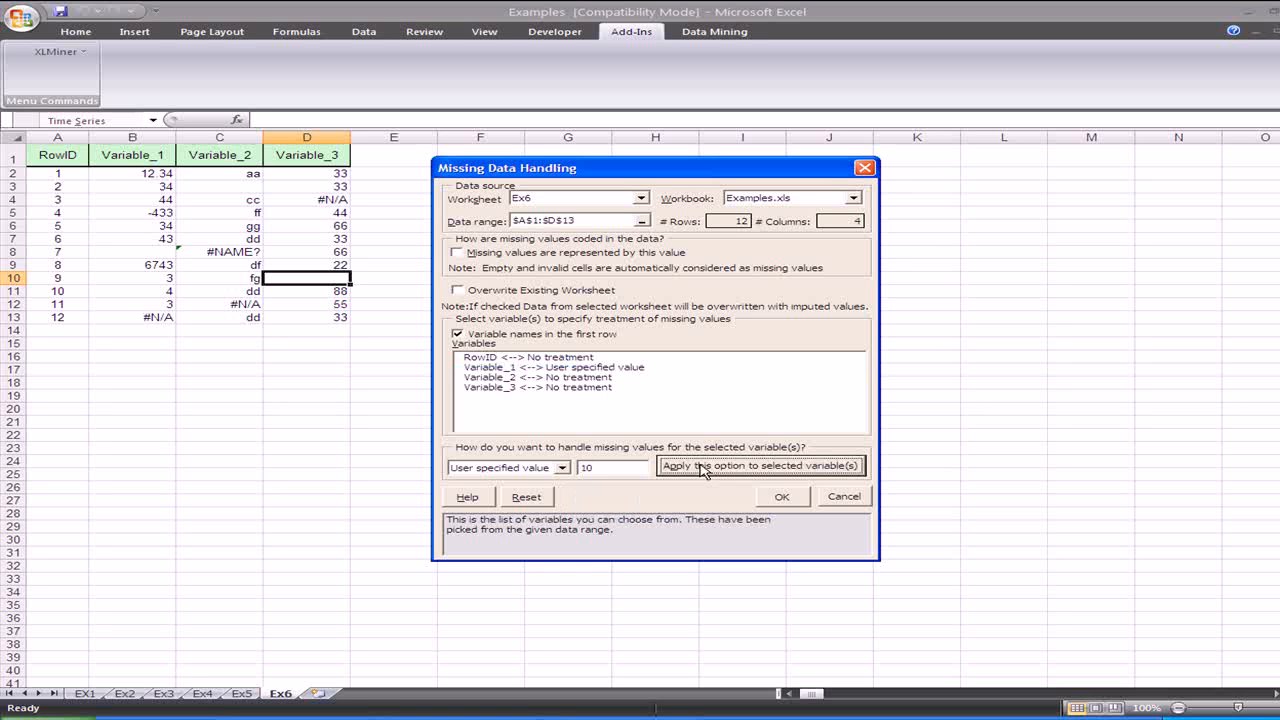
Step: Apply a user specified value of NAME as the missing-value treatment for Variable_2
click(572, 379)
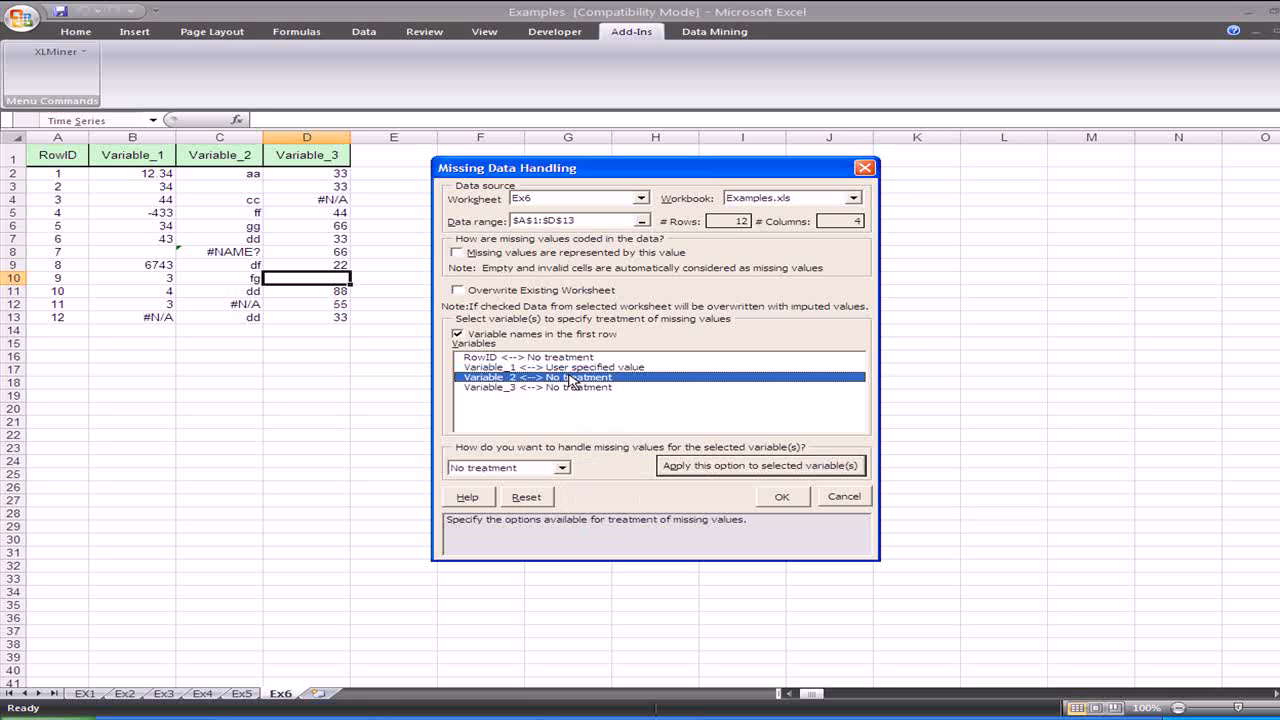
click(563, 469)
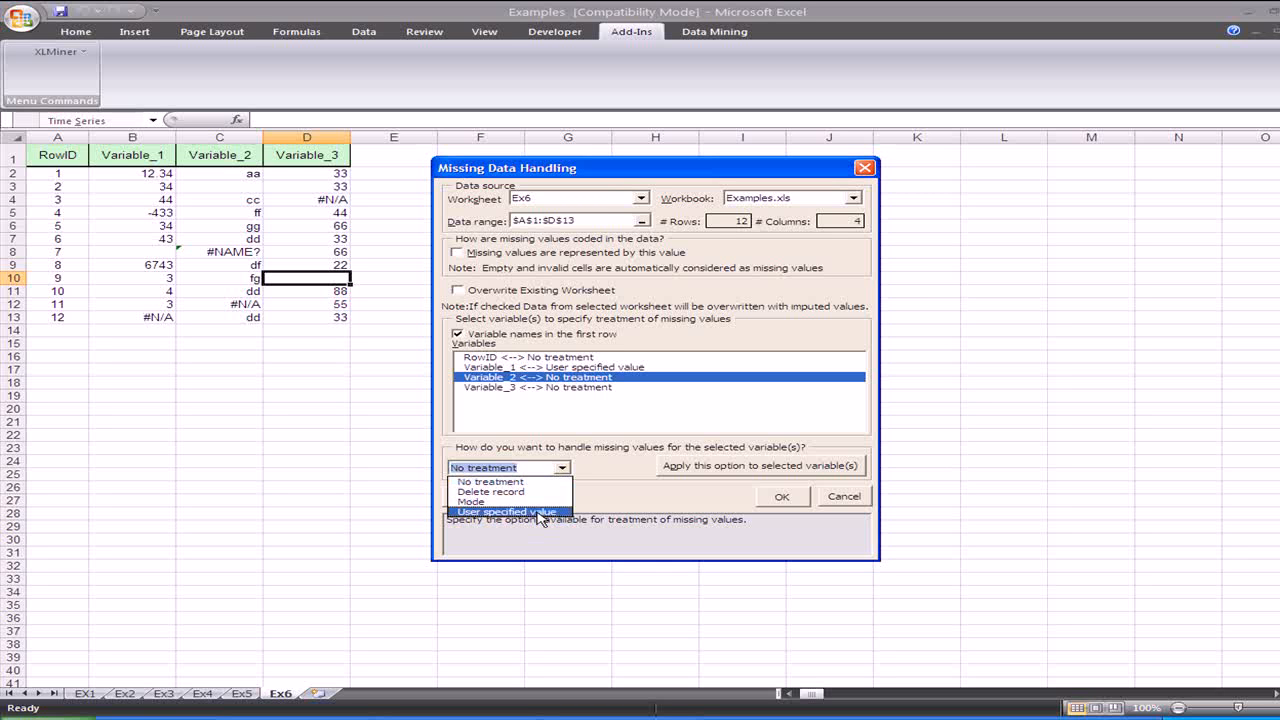
click(540, 512)
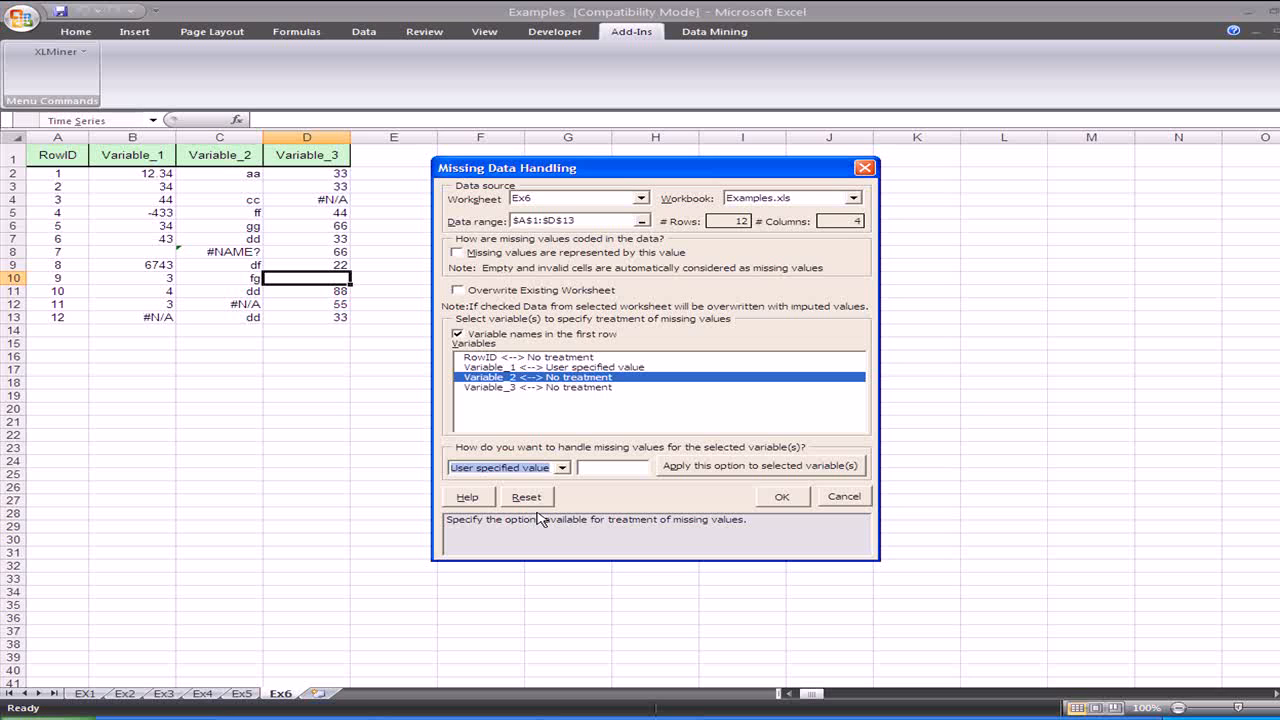
click(611, 467)
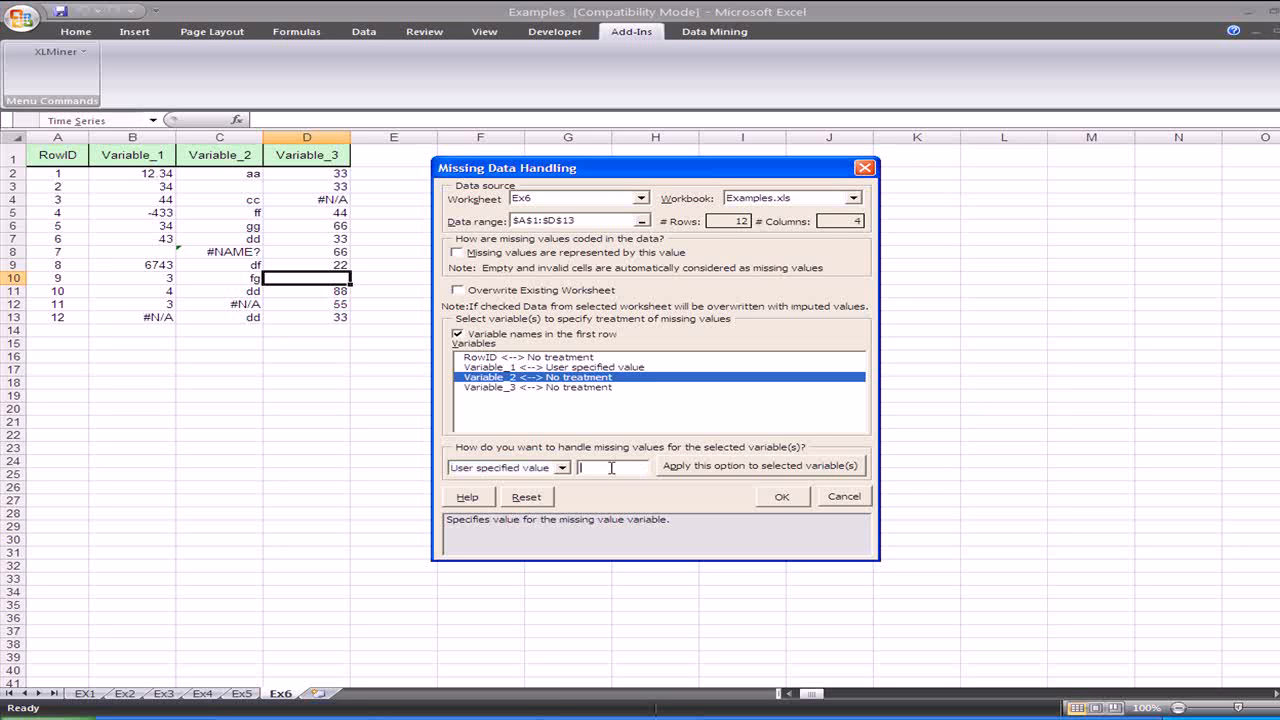
text(NAME)
click(694, 468)
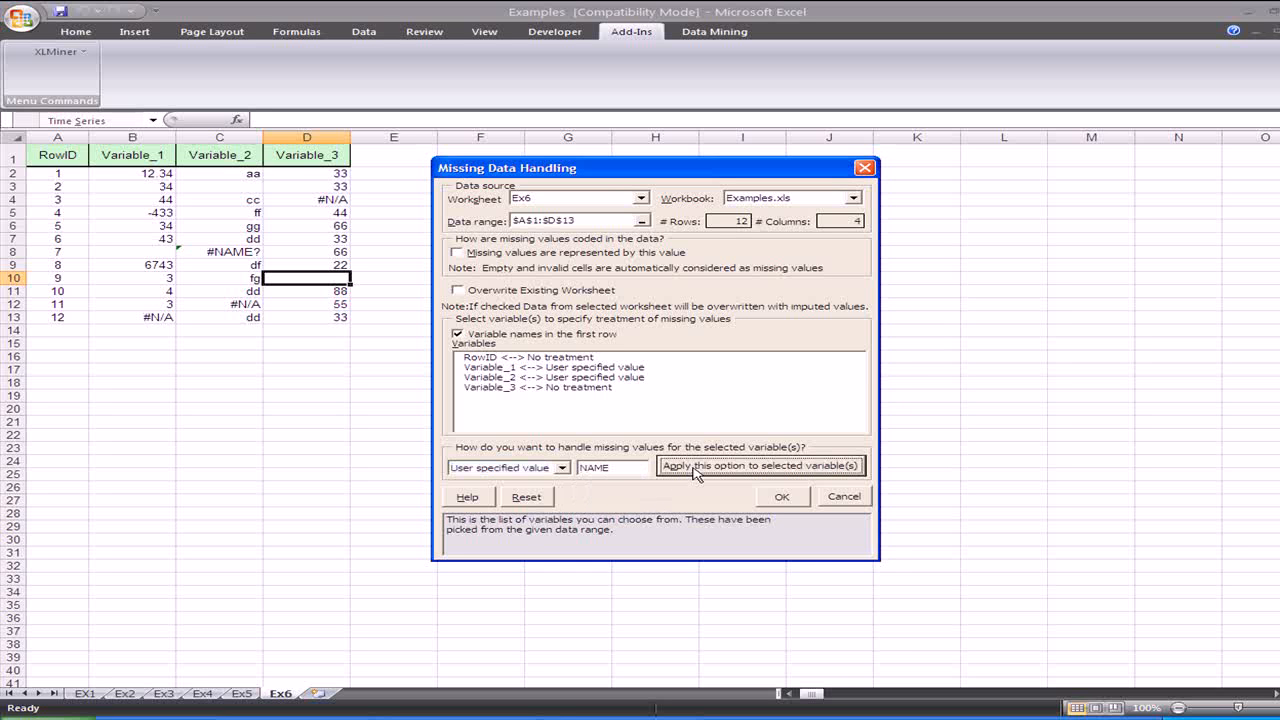
Step: Apply the Mean treatment to Variable_3 and run the missing data handling
click(567, 389)
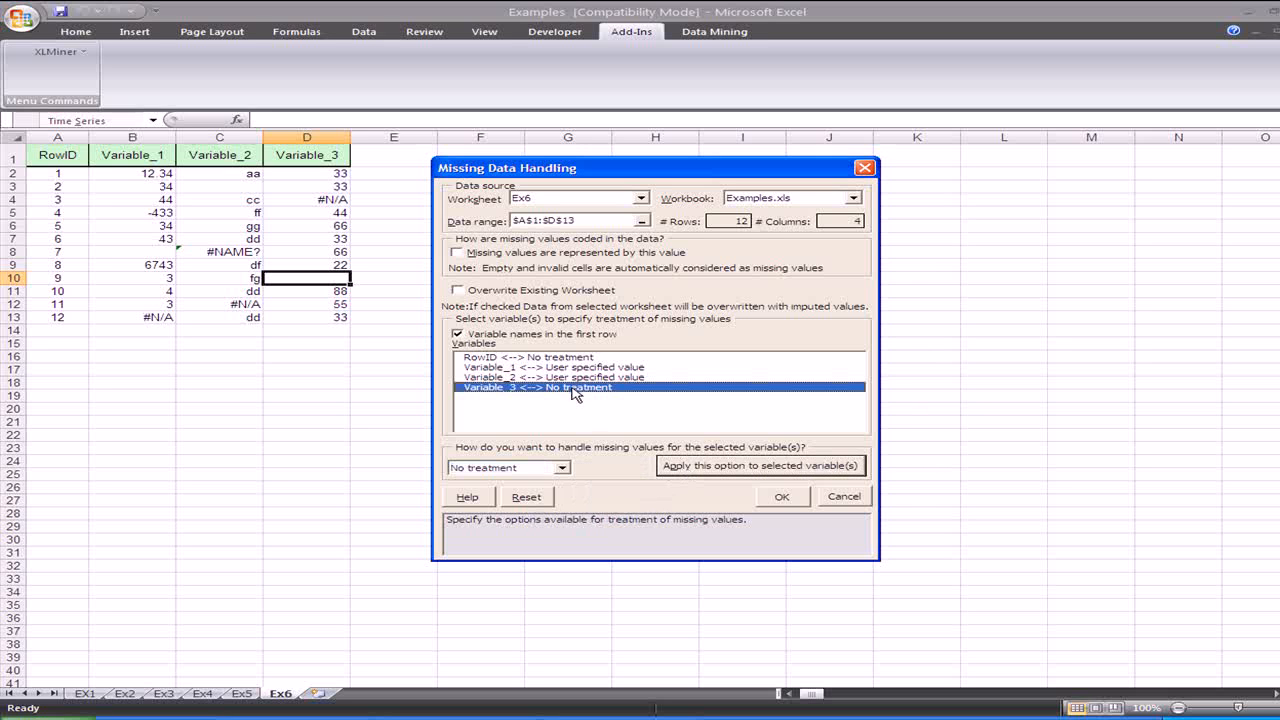
click(561, 469)
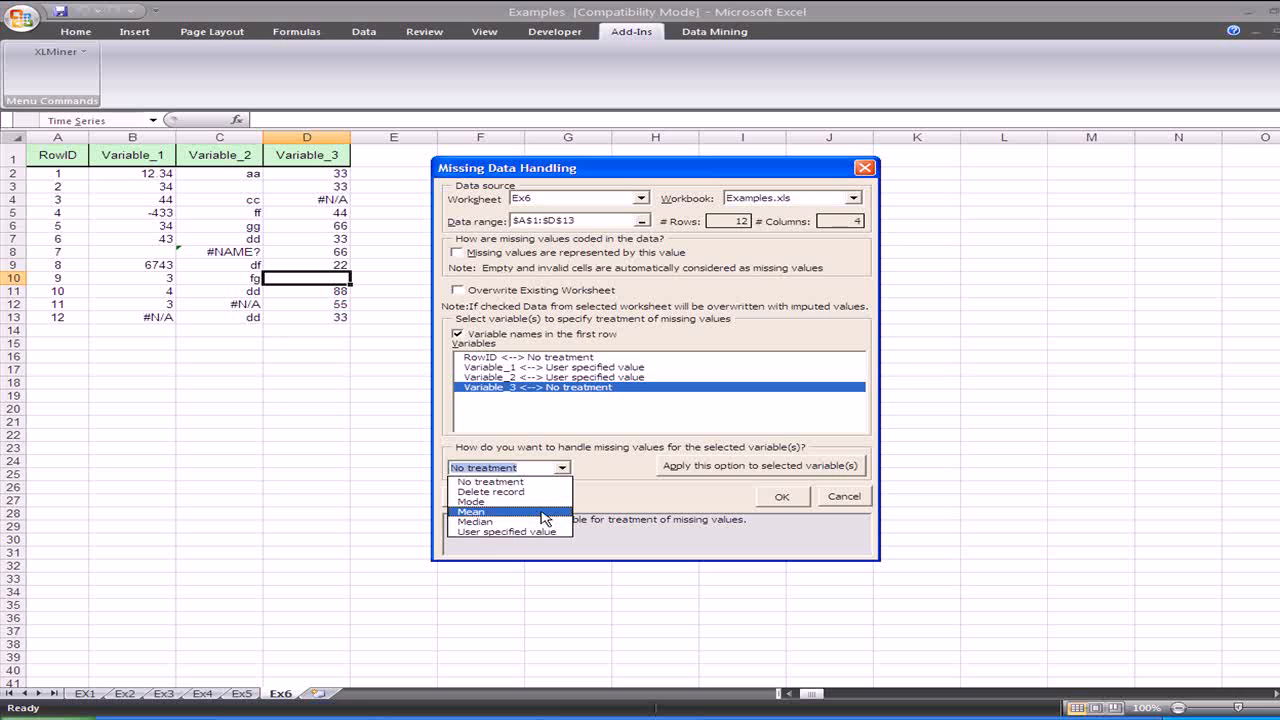
click(545, 517)
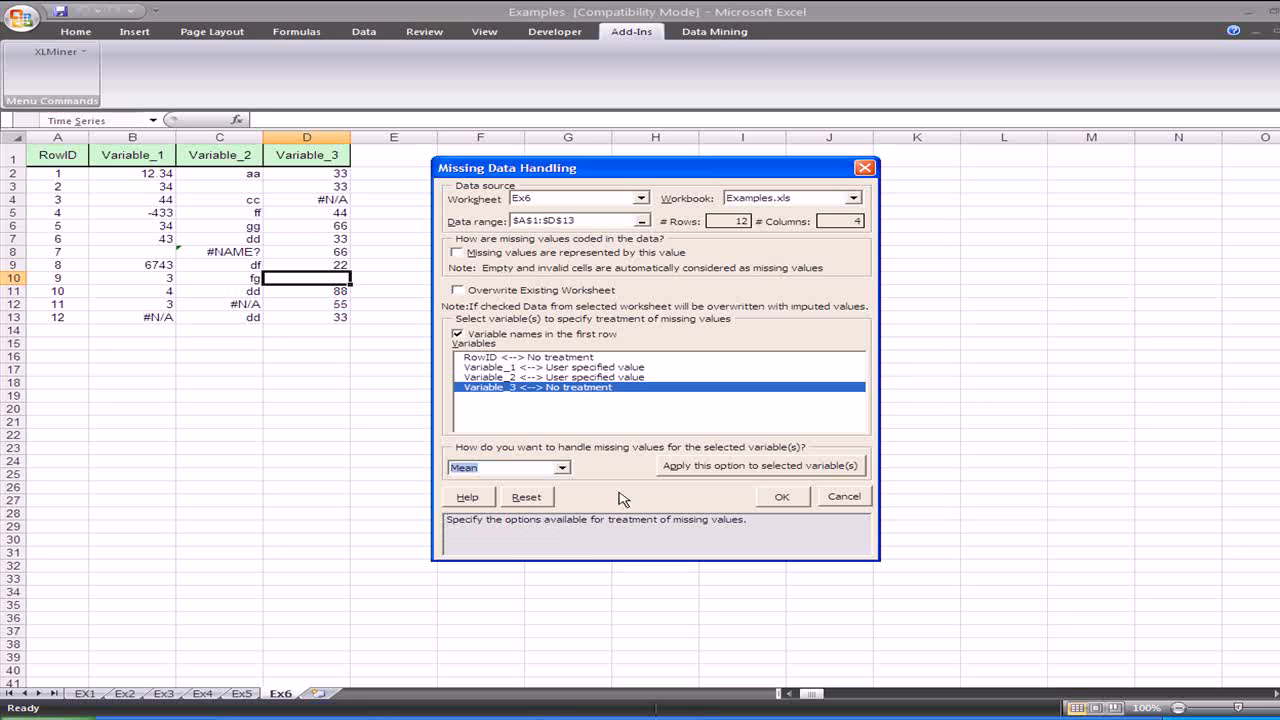
click(698, 476)
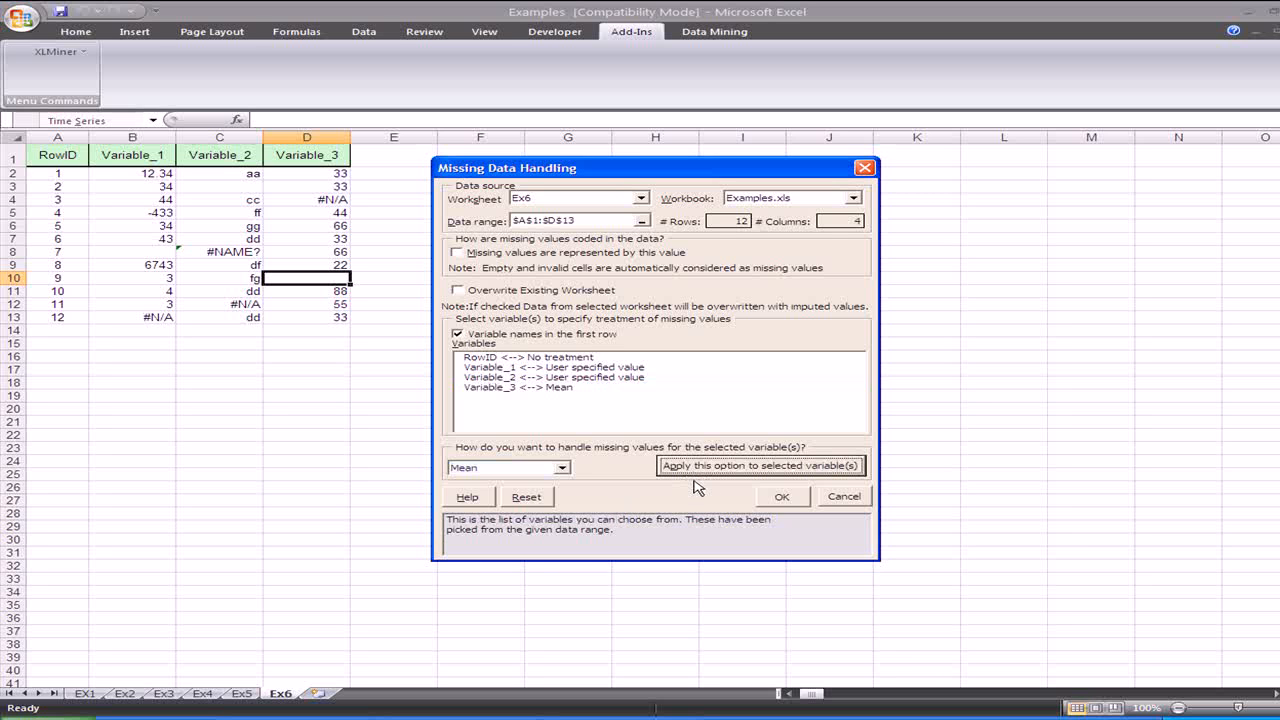
click(765, 499)
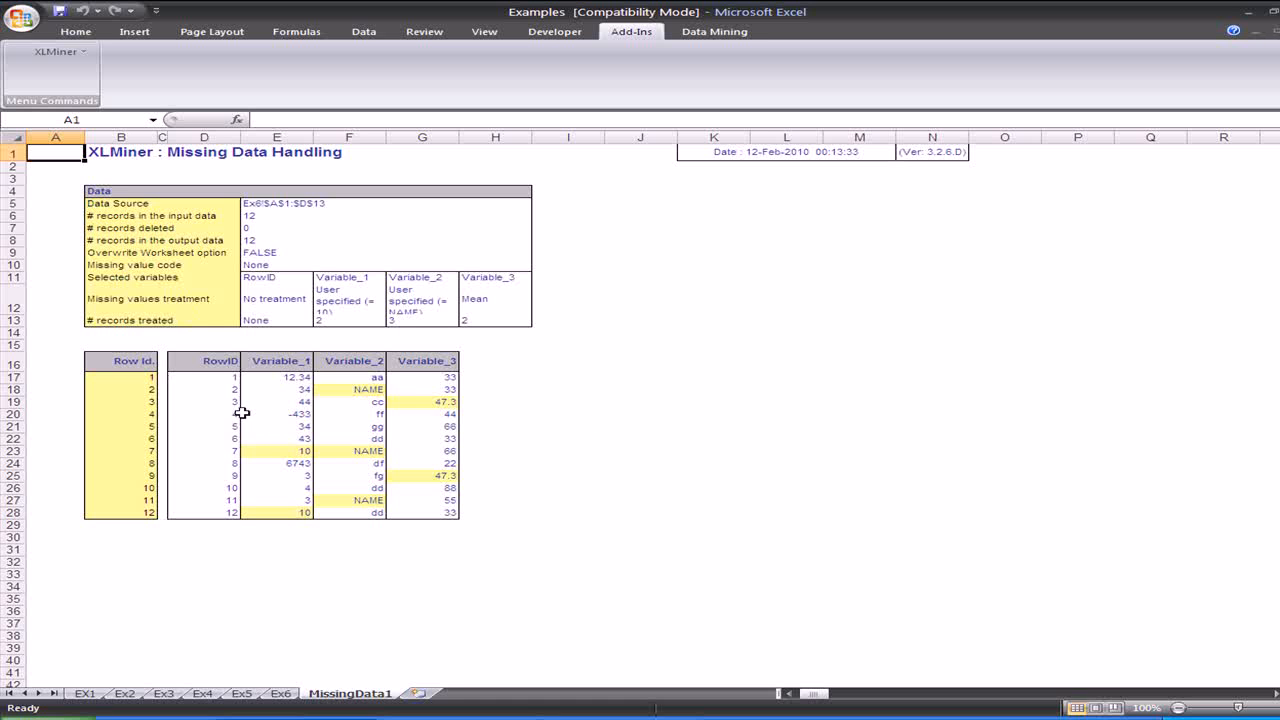
Step: Compare the treated values on MissingData1 with the original Ex6 data, checking Variable_1 in record 7
click(356, 392)
click(345, 462)
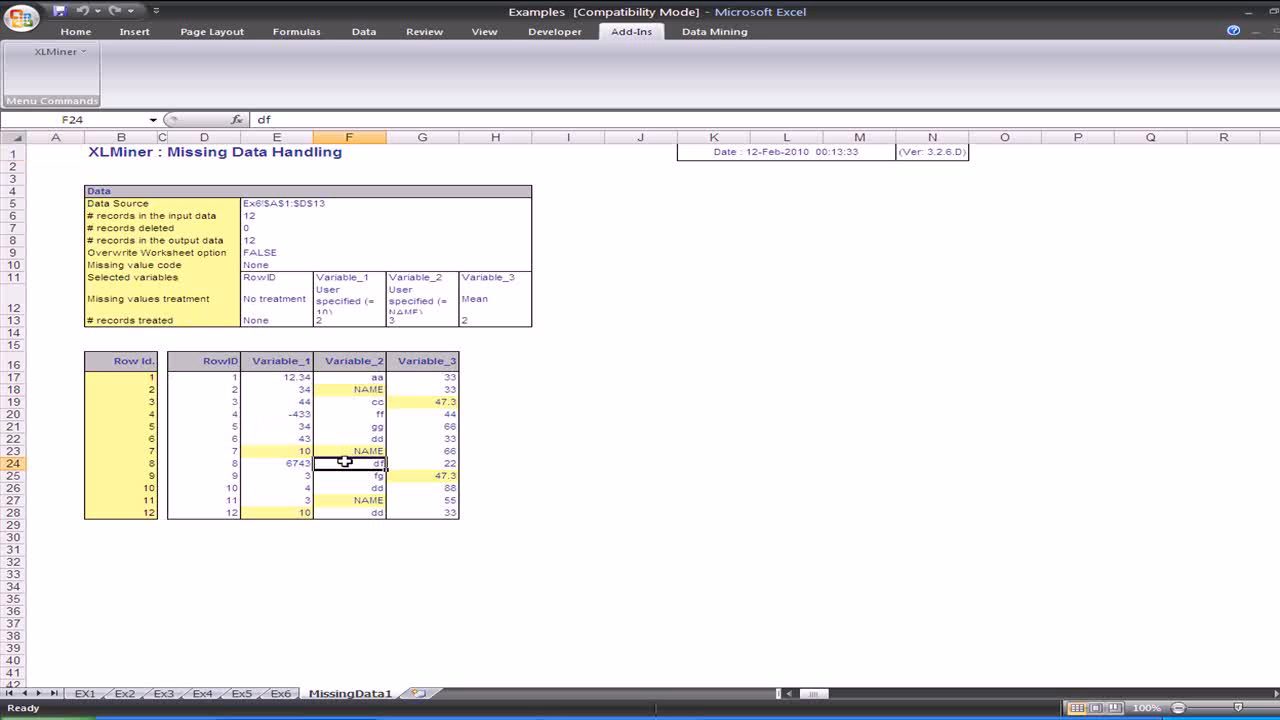
click(279, 451)
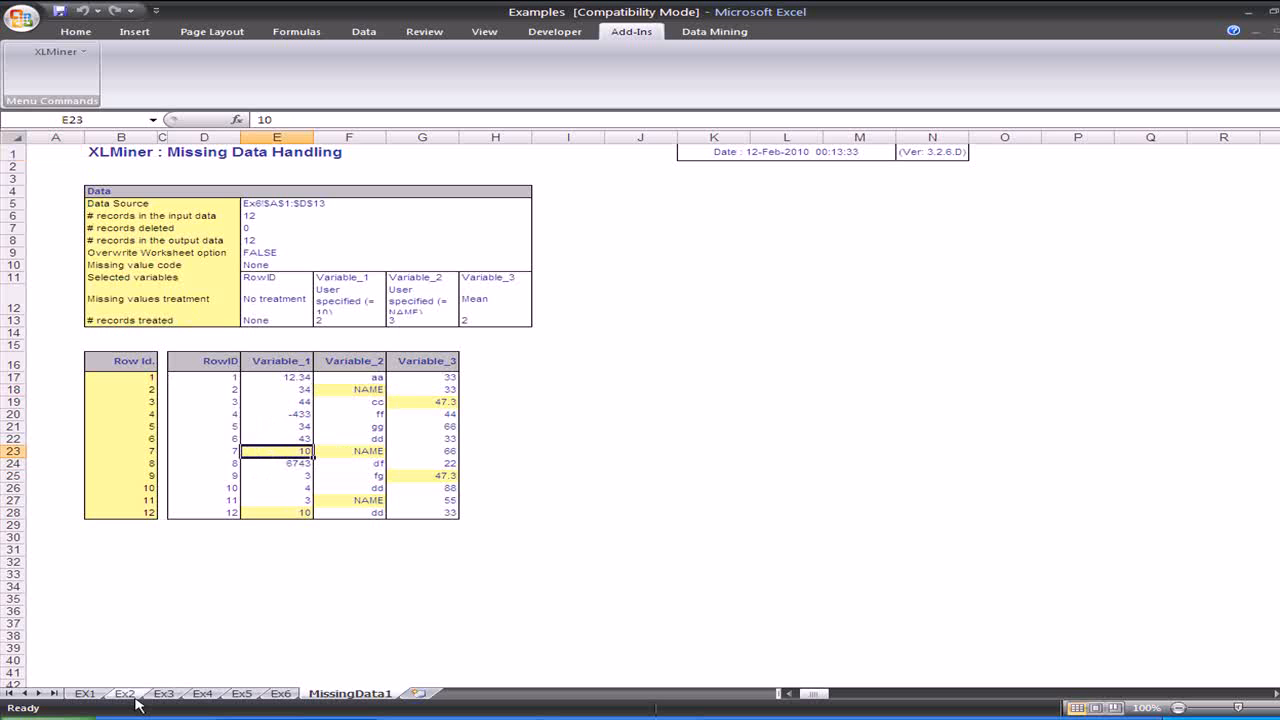
click(283, 696)
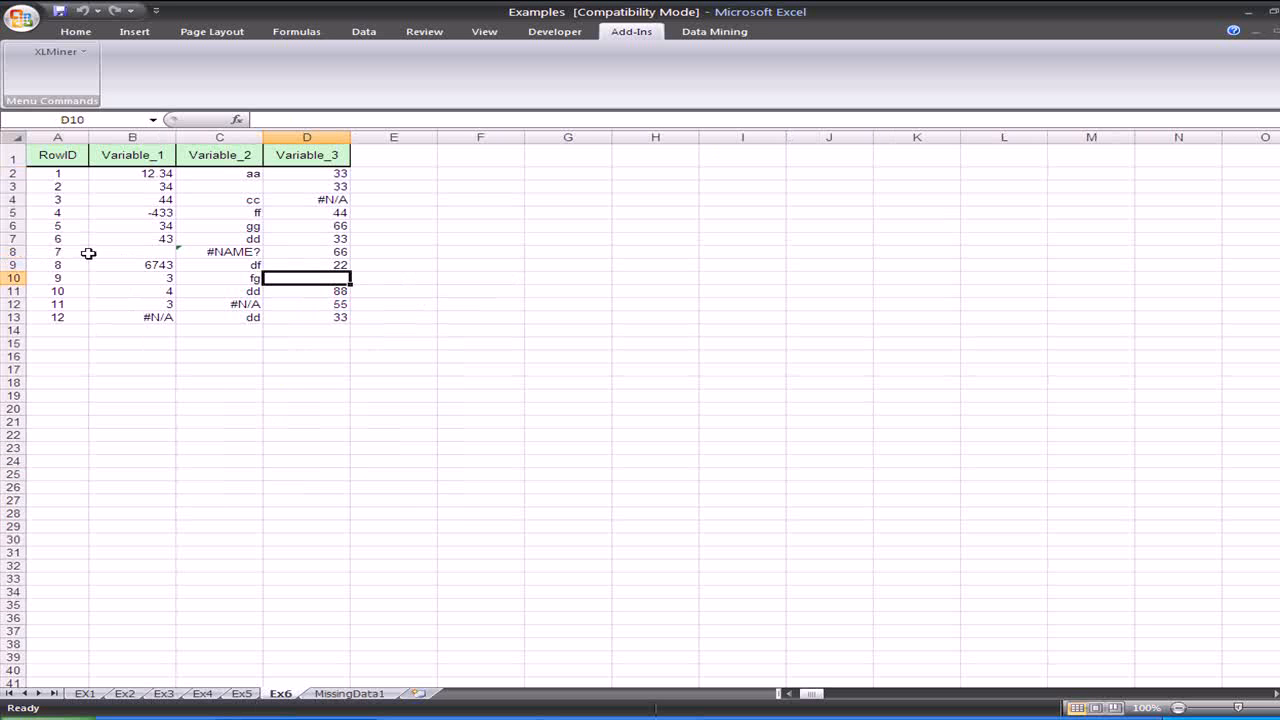
click(126, 253)
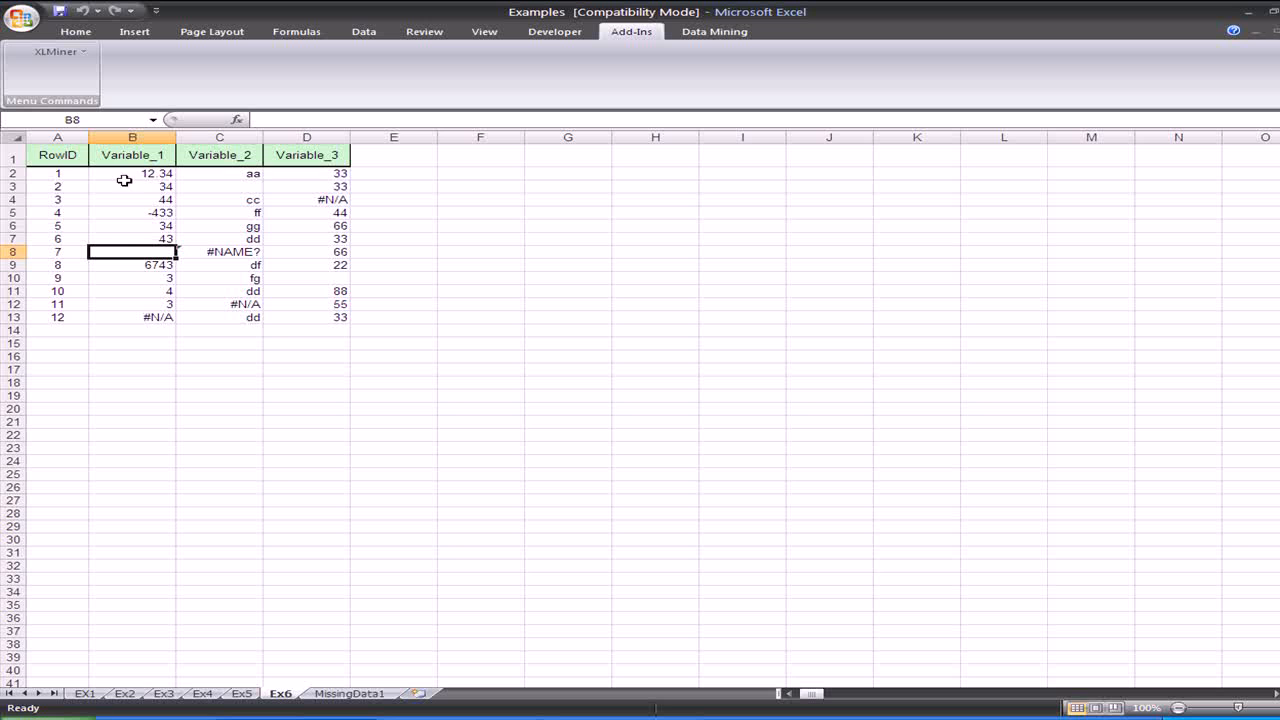
click(372, 694)
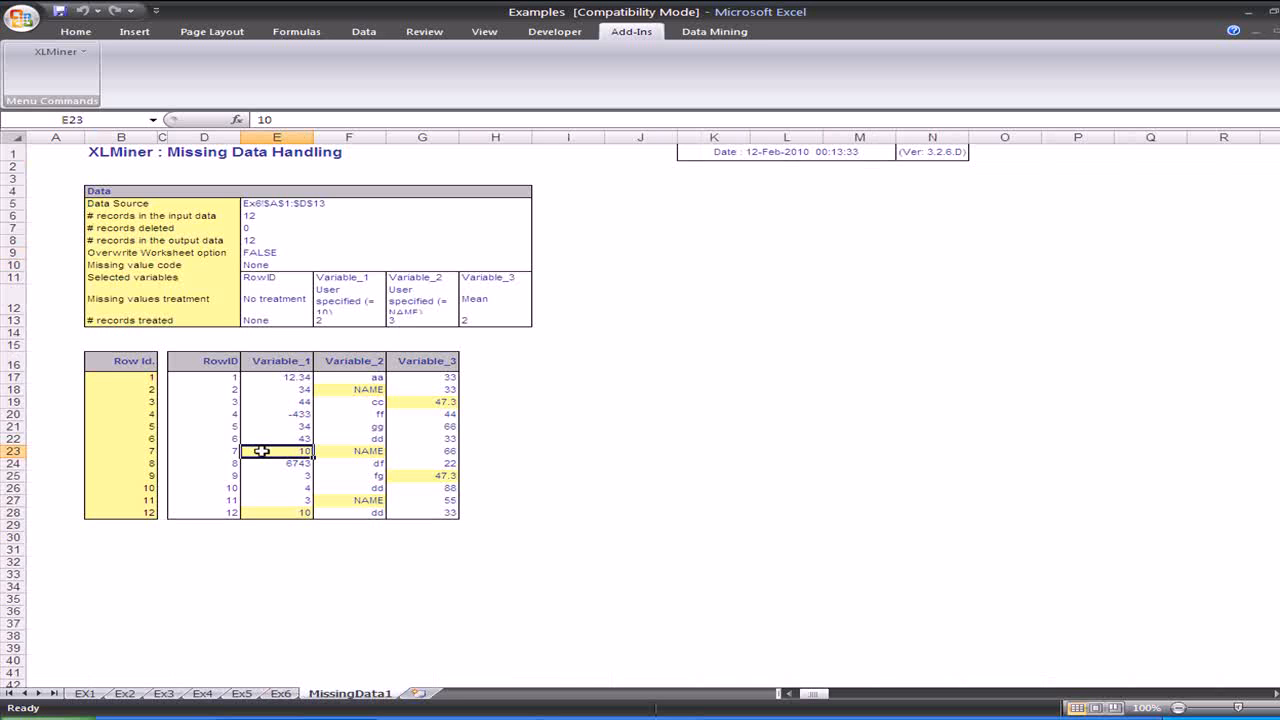
Step: Examine the replaced entries in the Variable_2 and Variable_3 columns of MissingData1
click(343, 451)
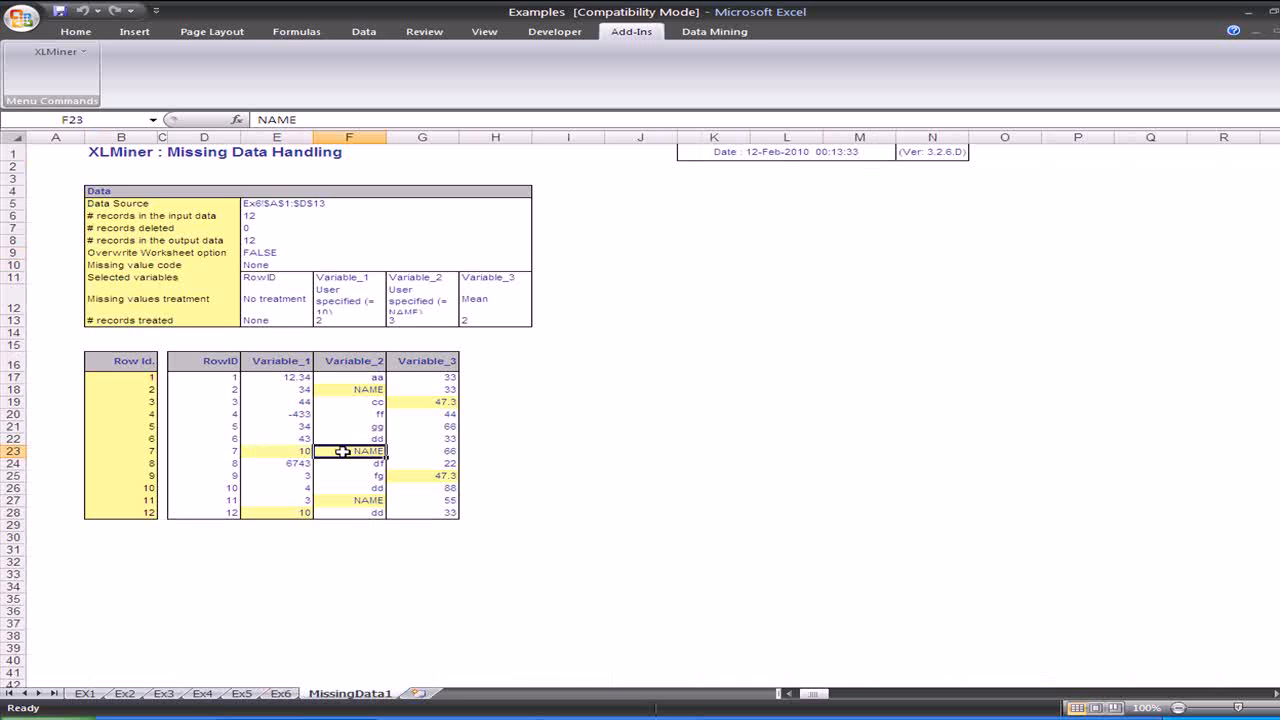
click(345, 387)
click(347, 501)
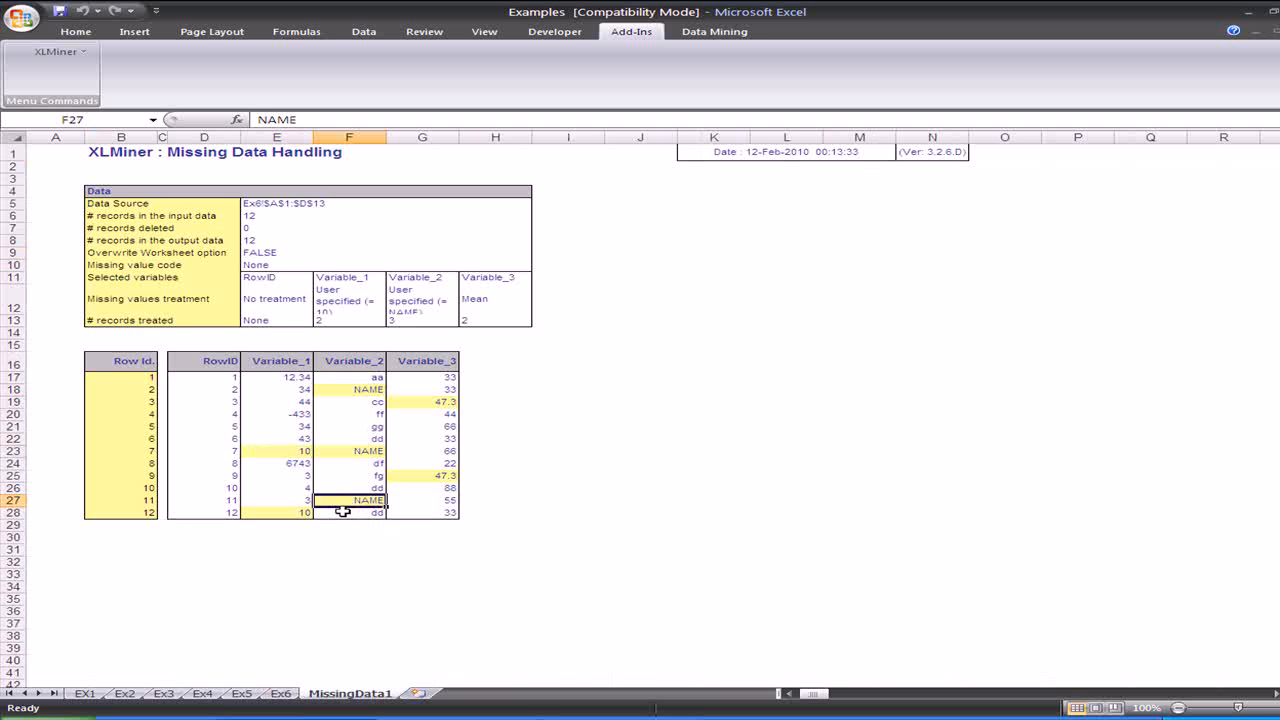
click(430, 476)
click(421, 408)
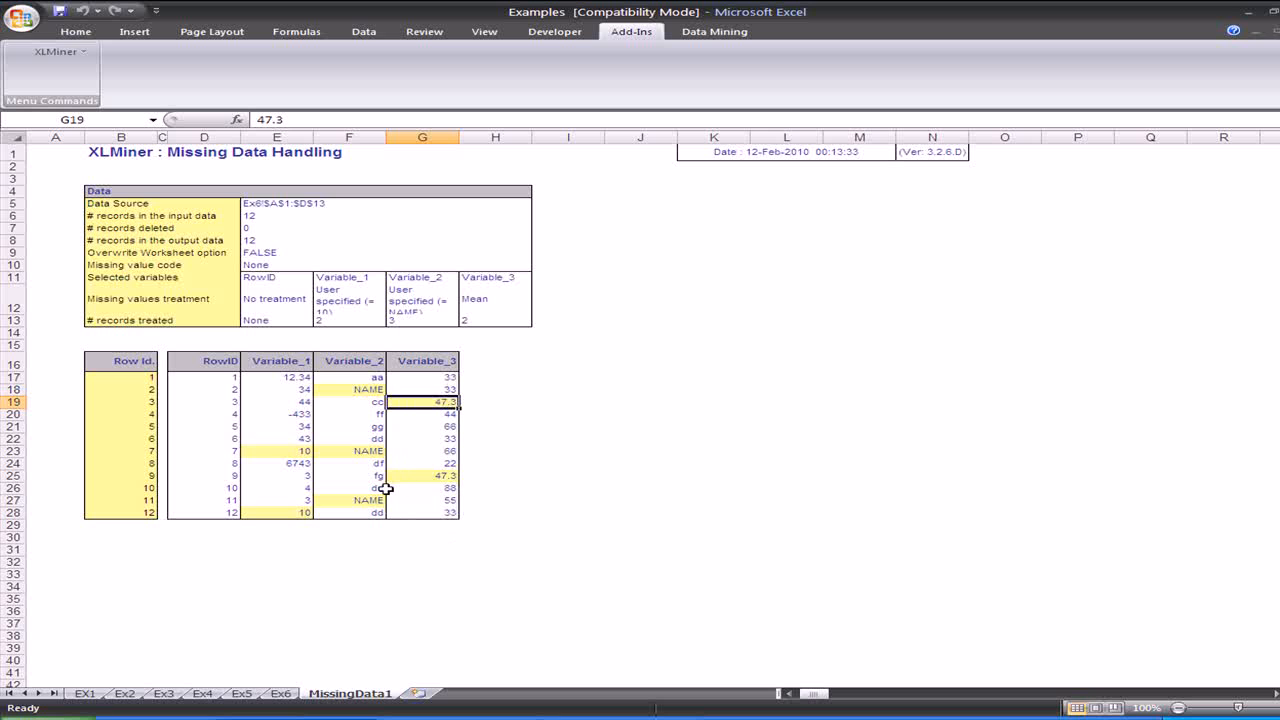
click(545, 478)
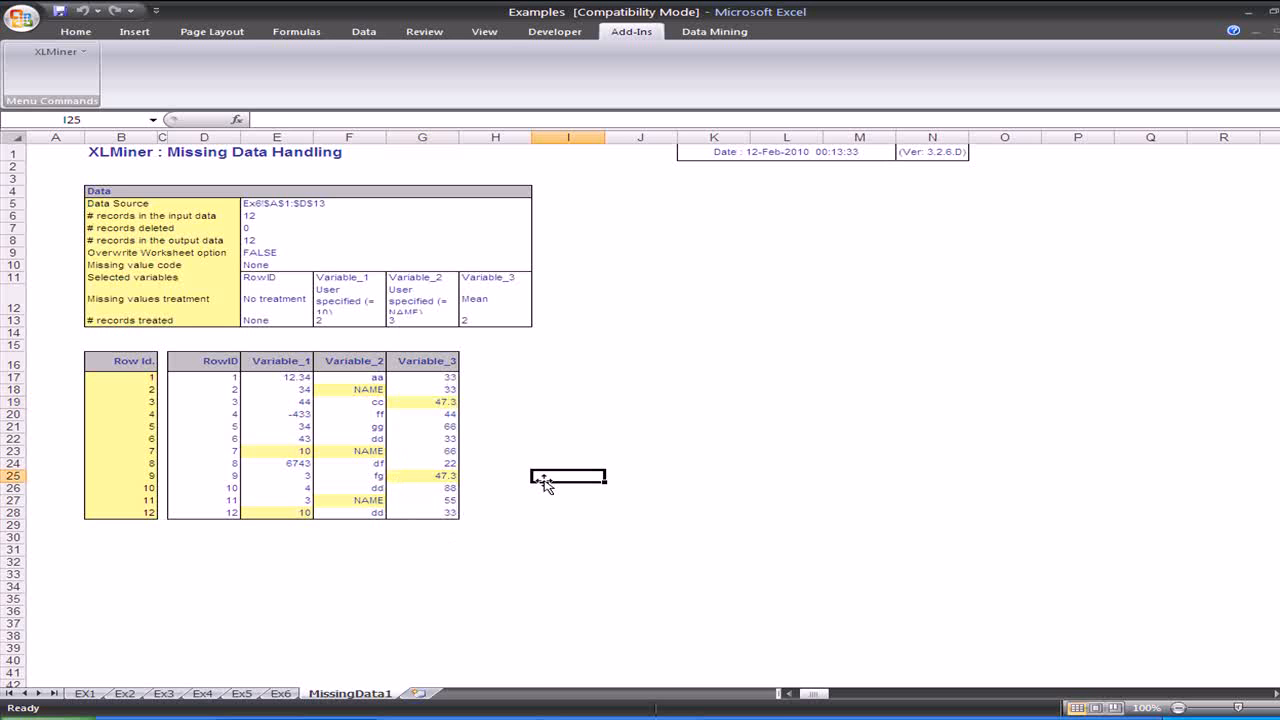
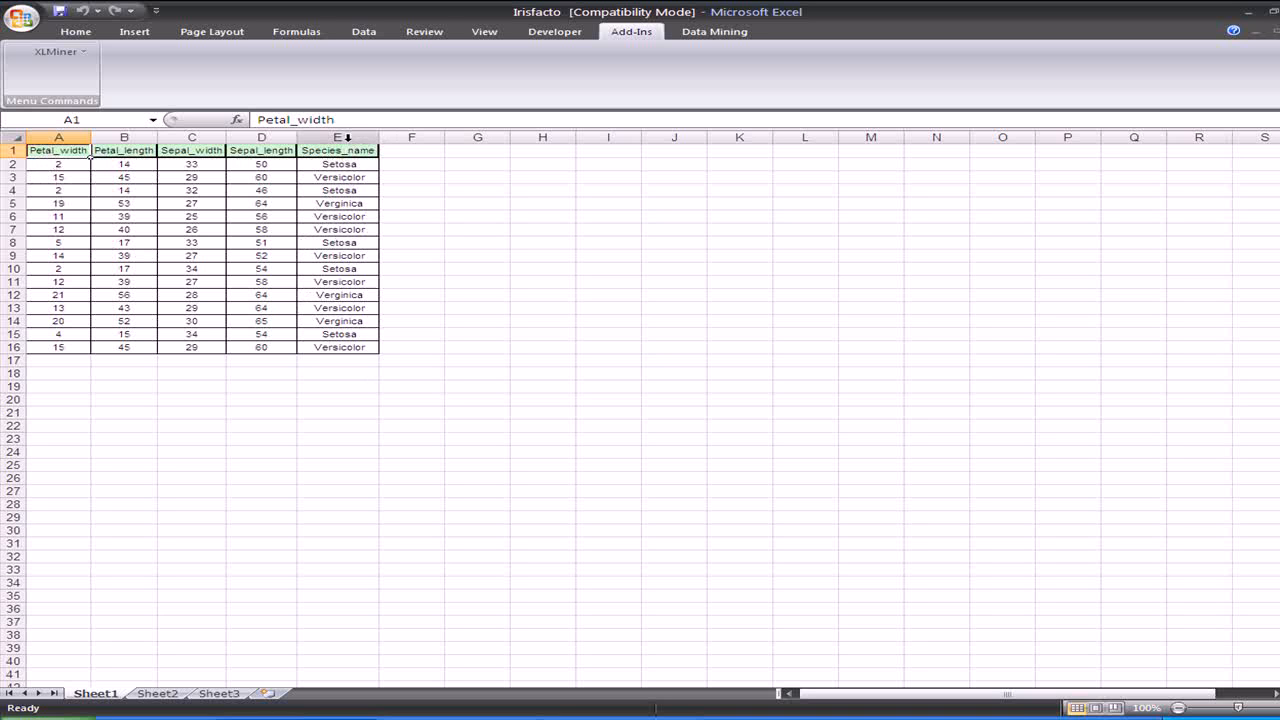
Step: Create dummy variables from Species_name on Sheet1 of the Irisfacto workbook, with the first row as headers
click(347, 137)
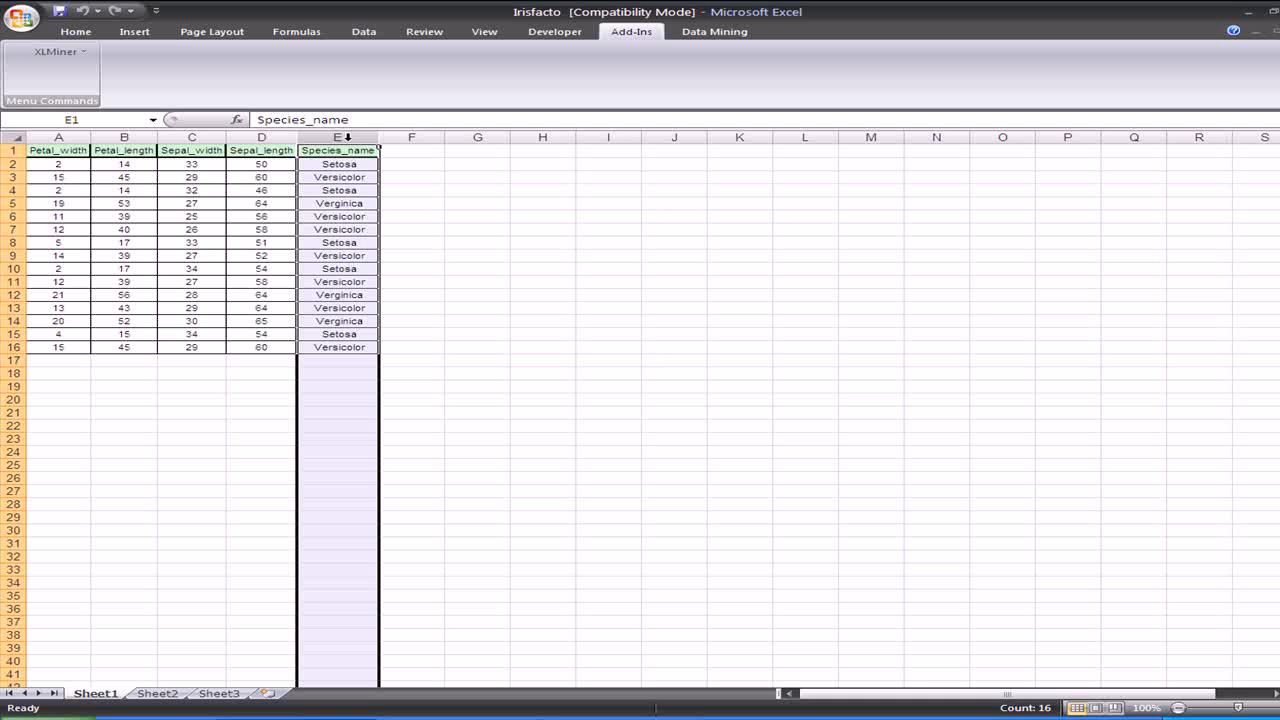
click(45, 55)
mouse_move(85, 106)
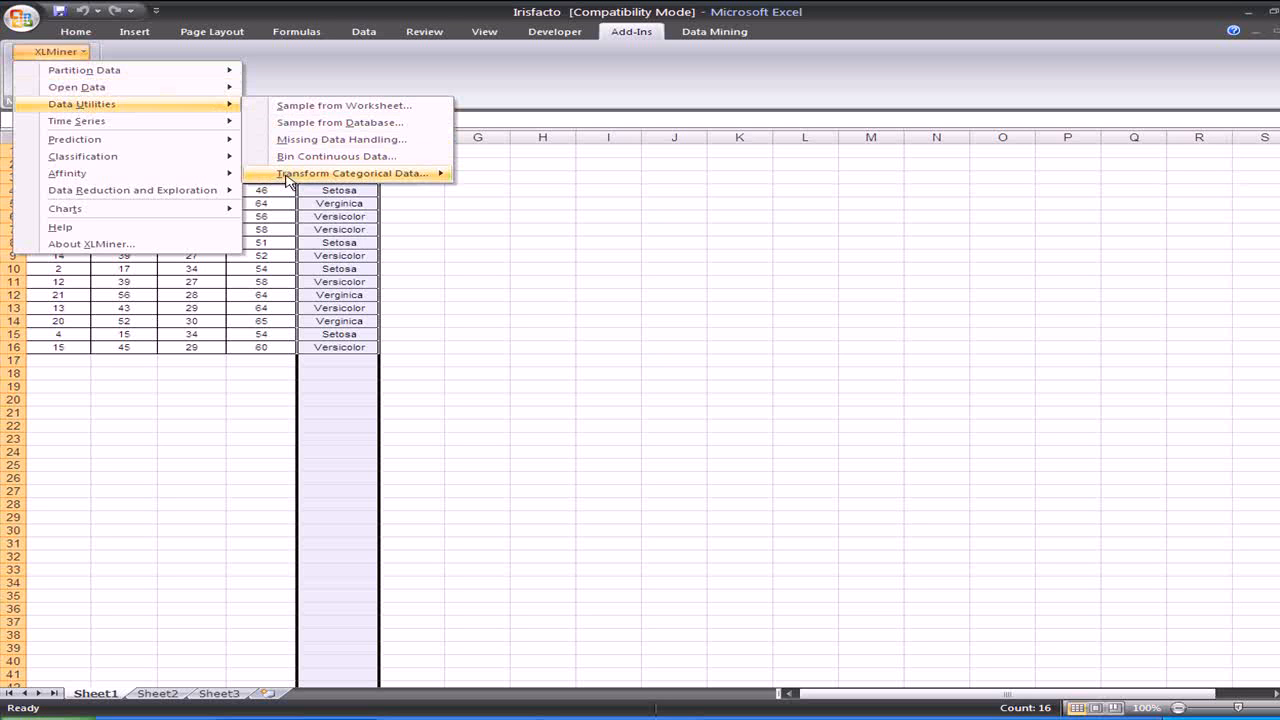
mouse_move(289, 178)
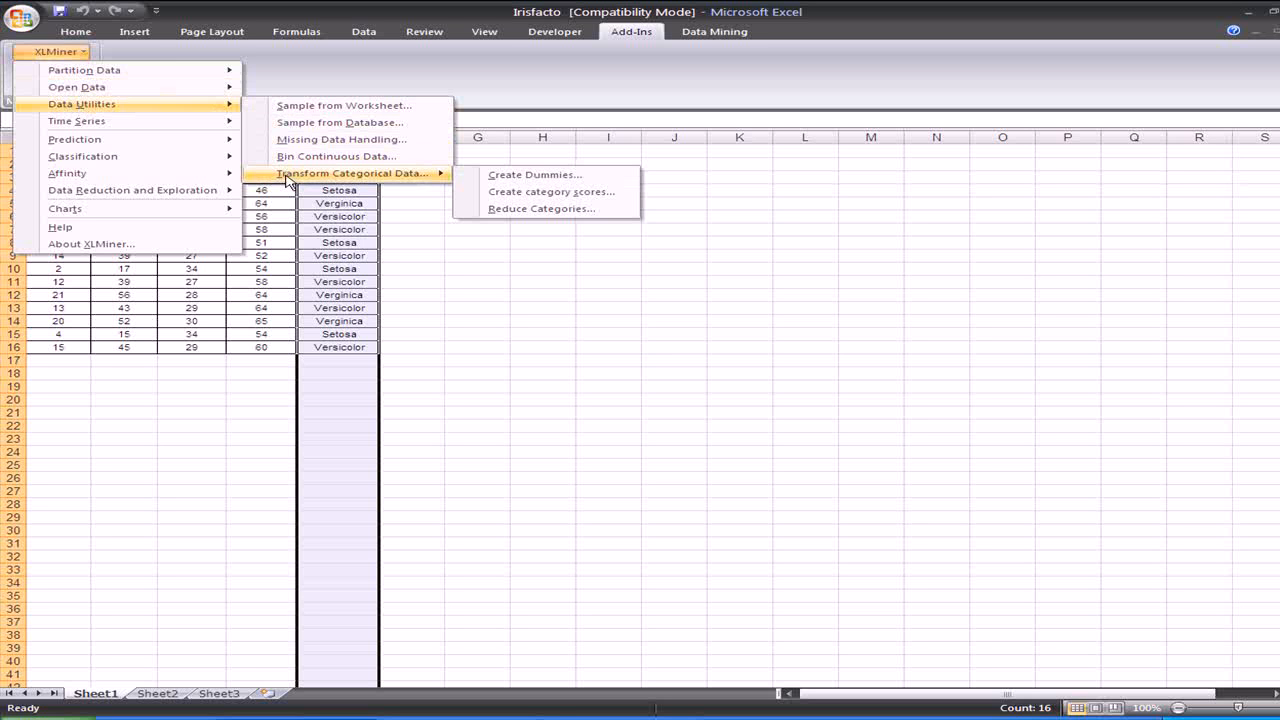
click(468, 177)
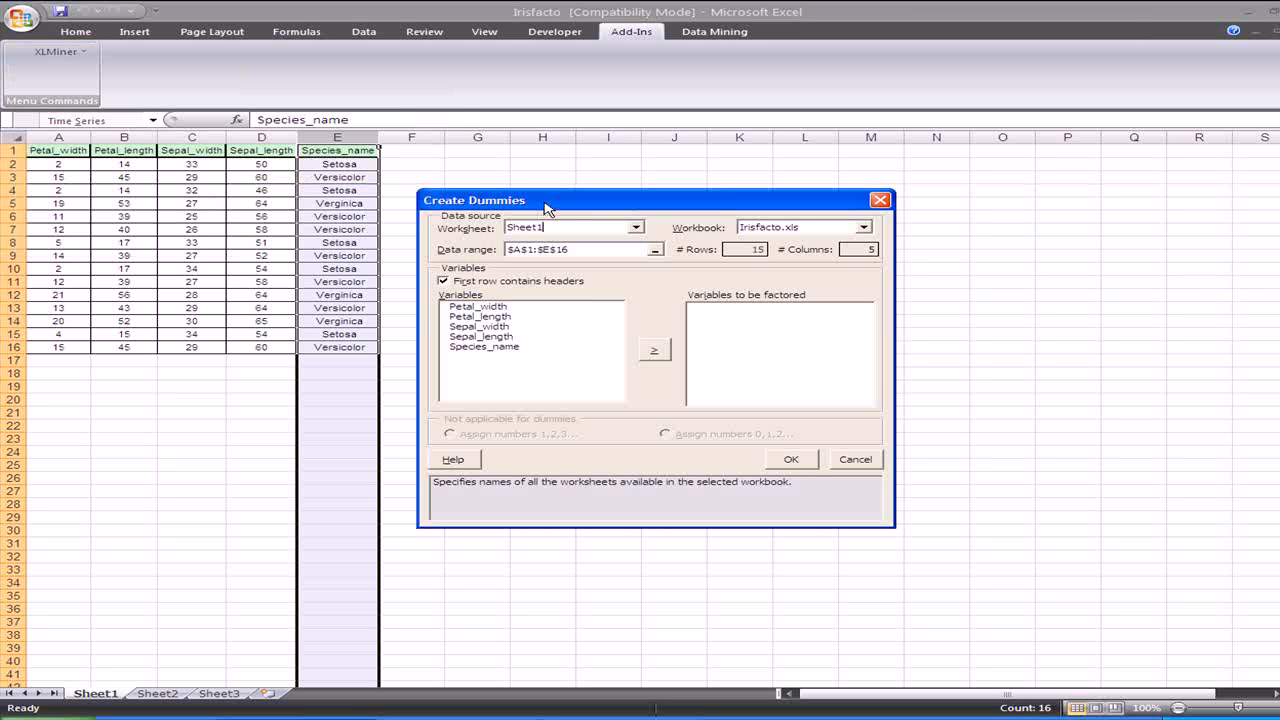
click(472, 348)
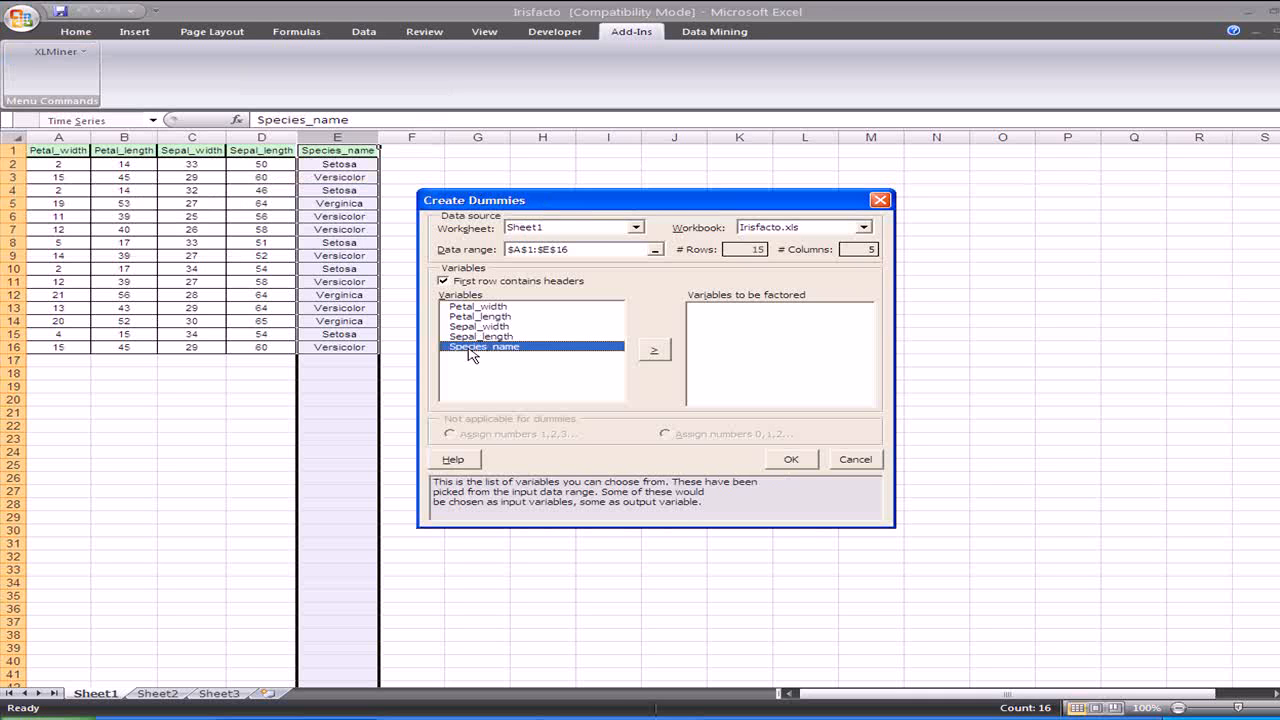
click(653, 351)
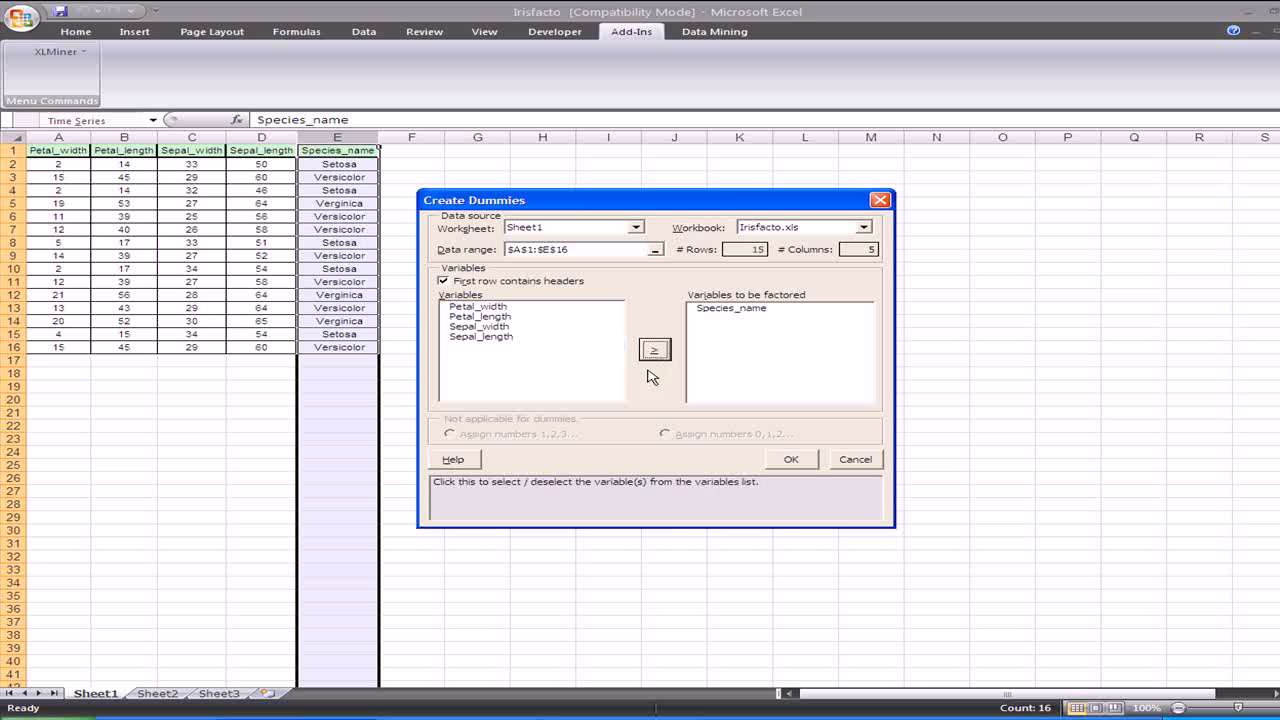
click(786, 460)
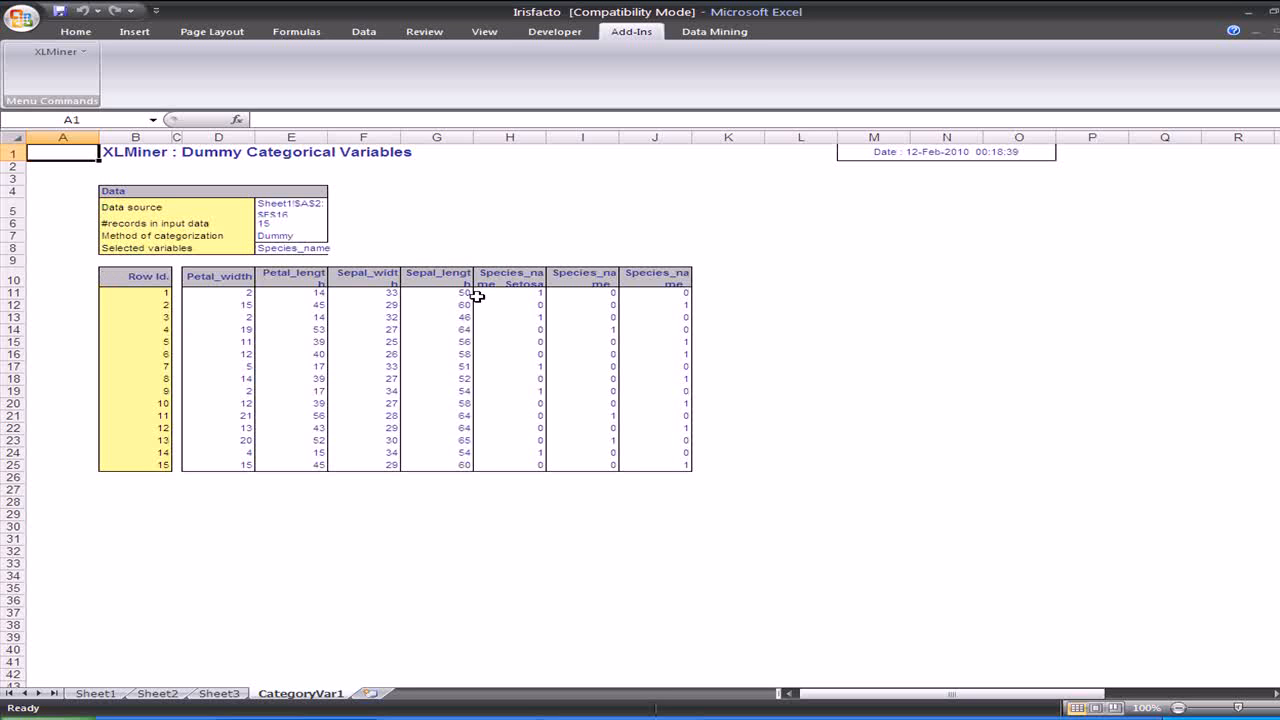
Step: Examine the three Species_name dummy columns on the CategoryVar1 sheet
click(505, 279)
click(580, 281)
click(648, 291)
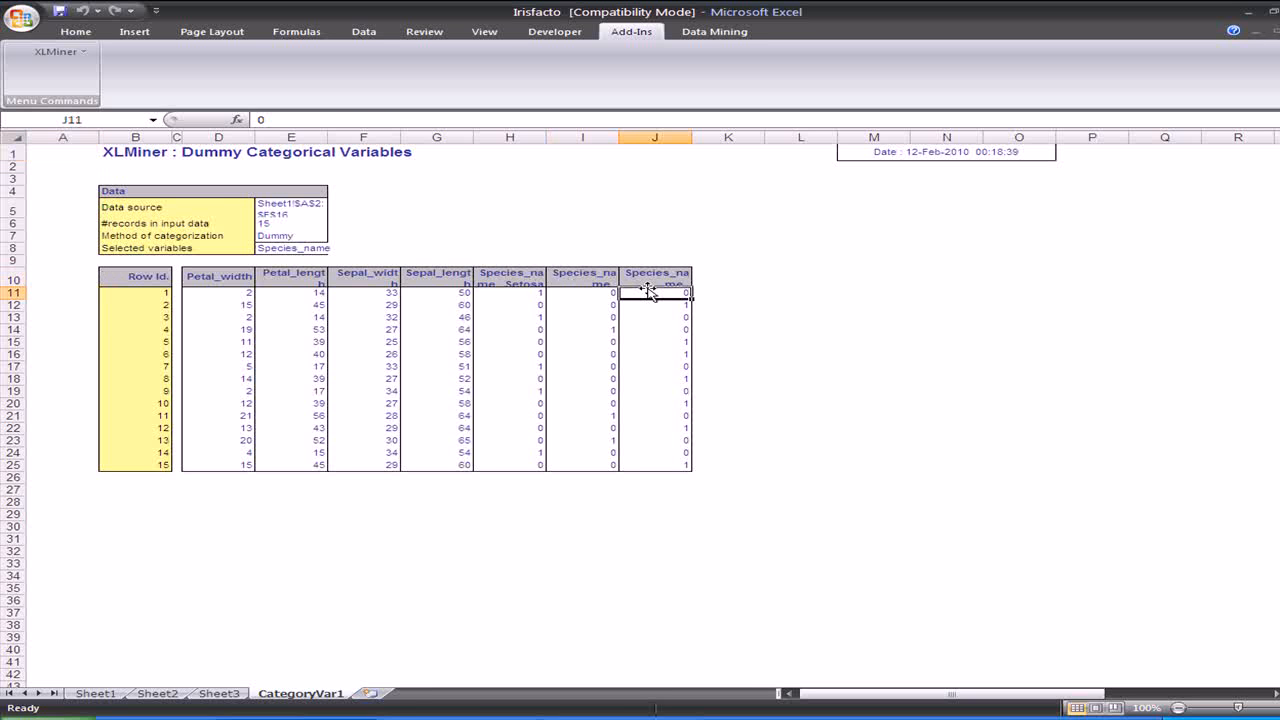
Step: Review the Setosa dummy column and record 1 on CategoryVar1, and heighten row 10 to show the full column headers
drag(528, 292, 528, 478)
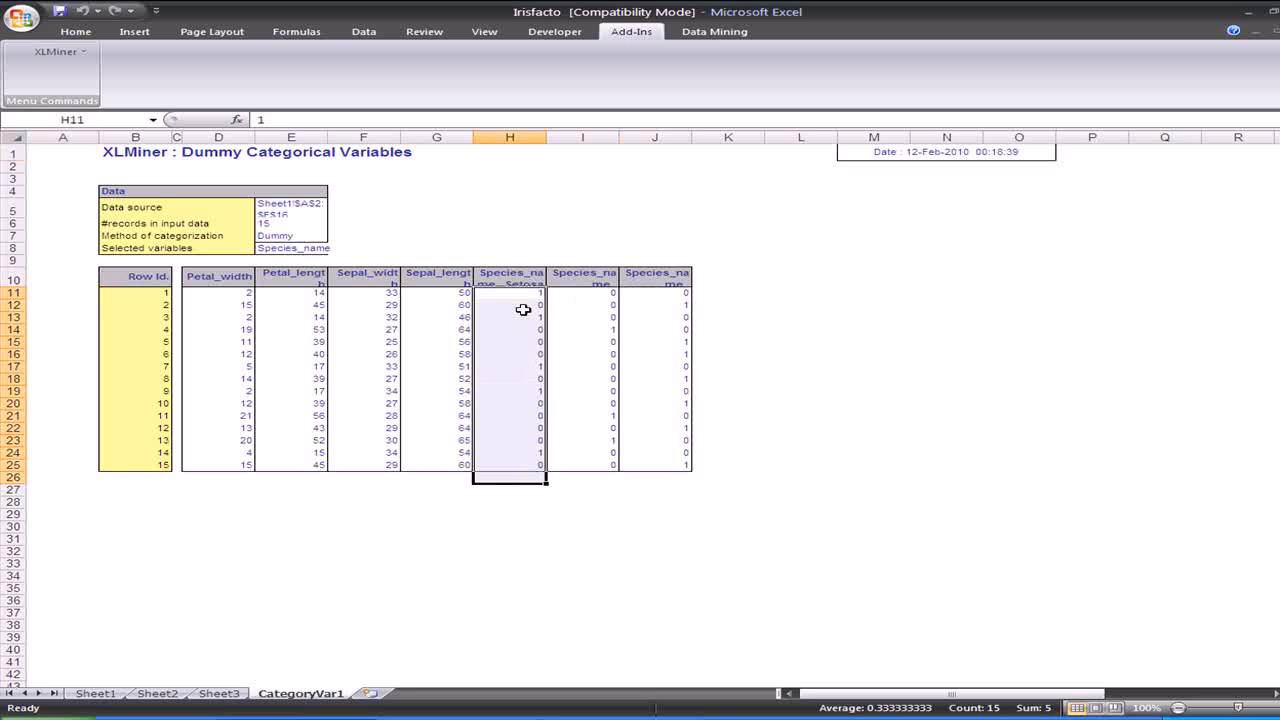
click(521, 295)
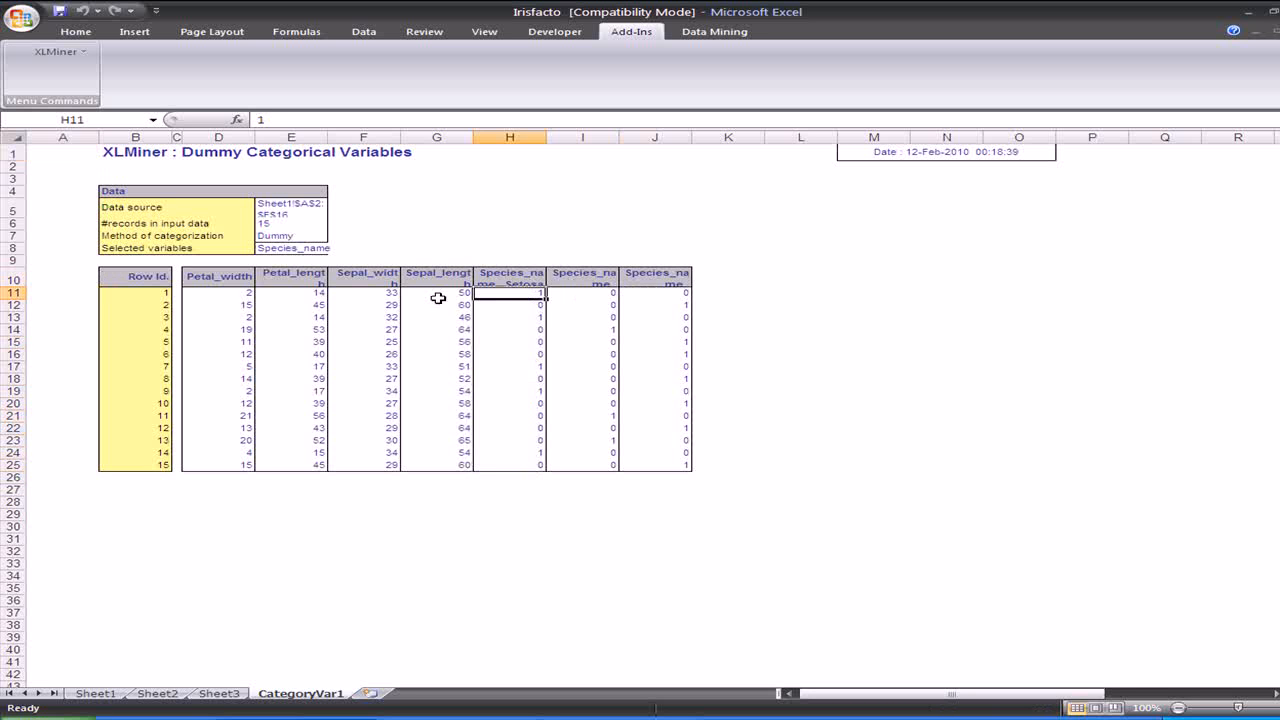
drag(137, 291, 642, 294)
click(515, 288)
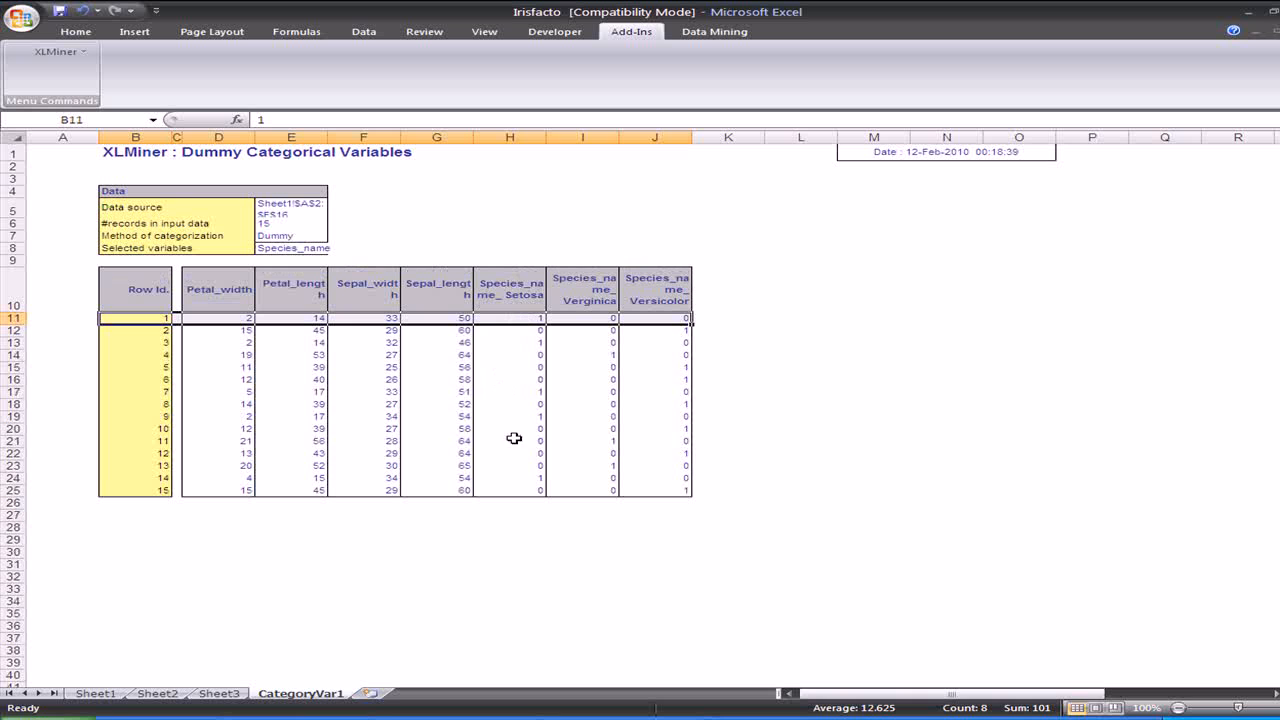
Step: Check the Setosa dummy value of record 1 and the Verginica dummy value of record 4
click(520, 318)
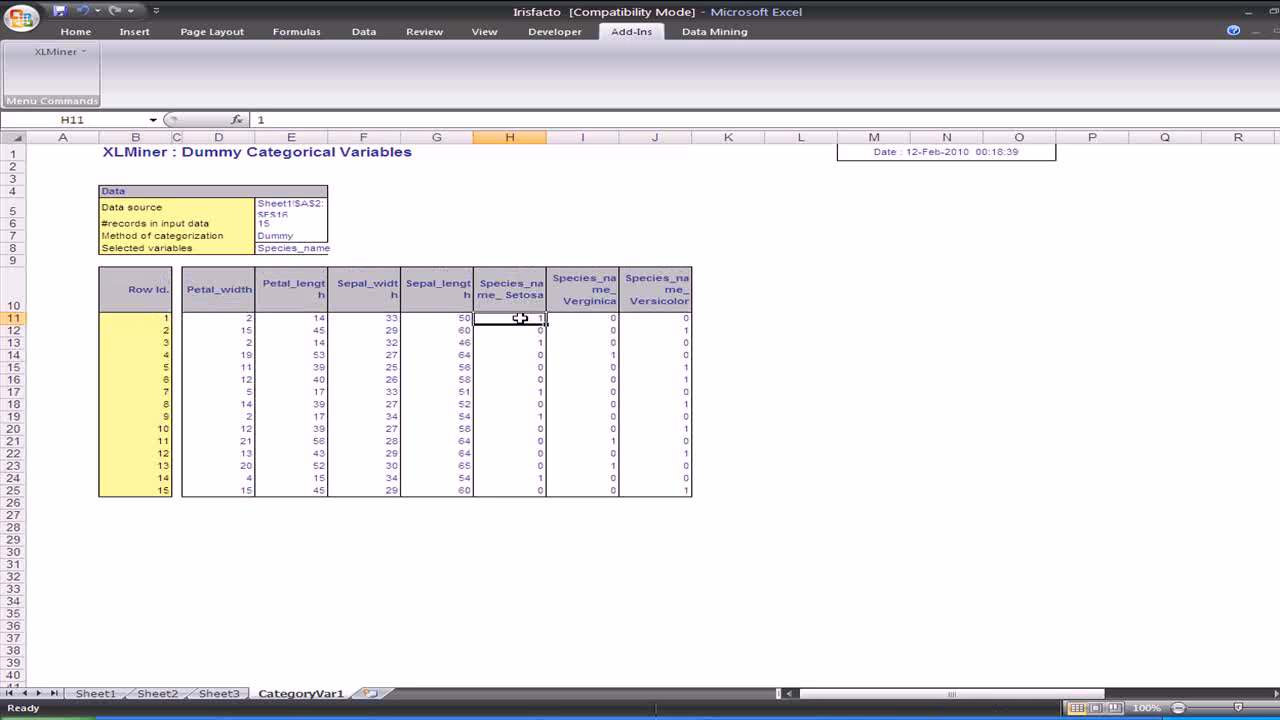
click(161, 318)
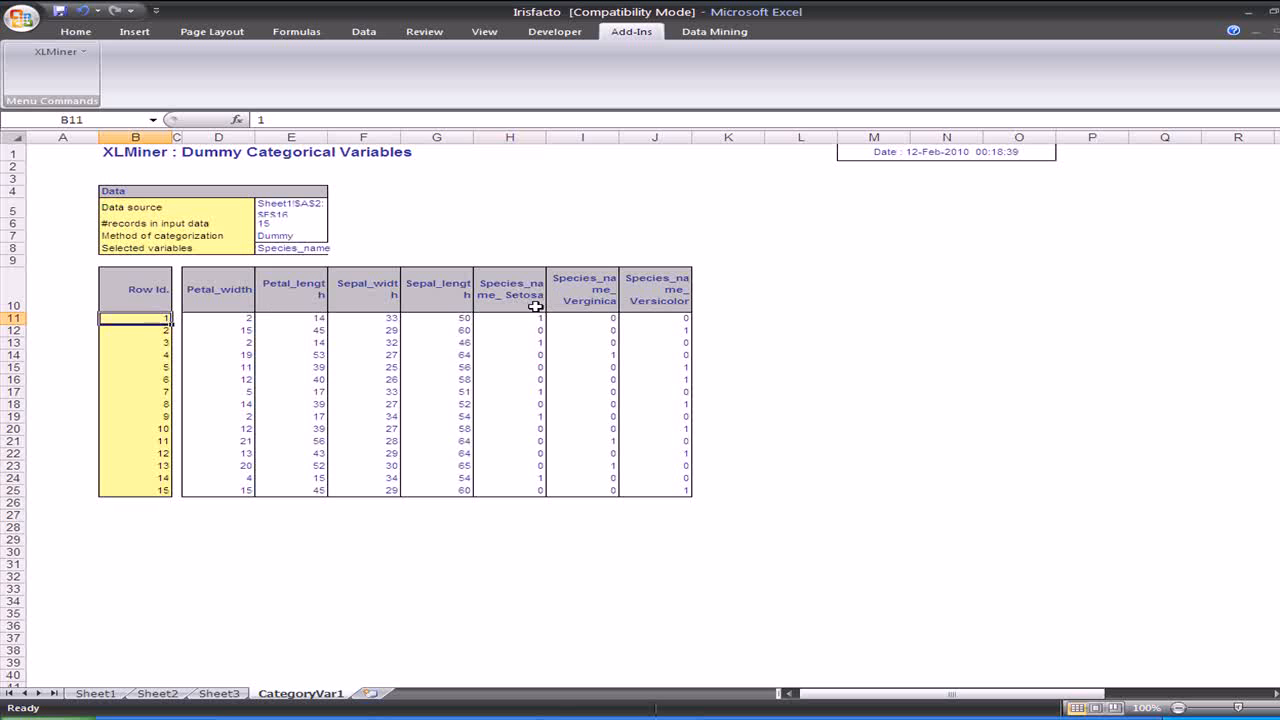
click(610, 357)
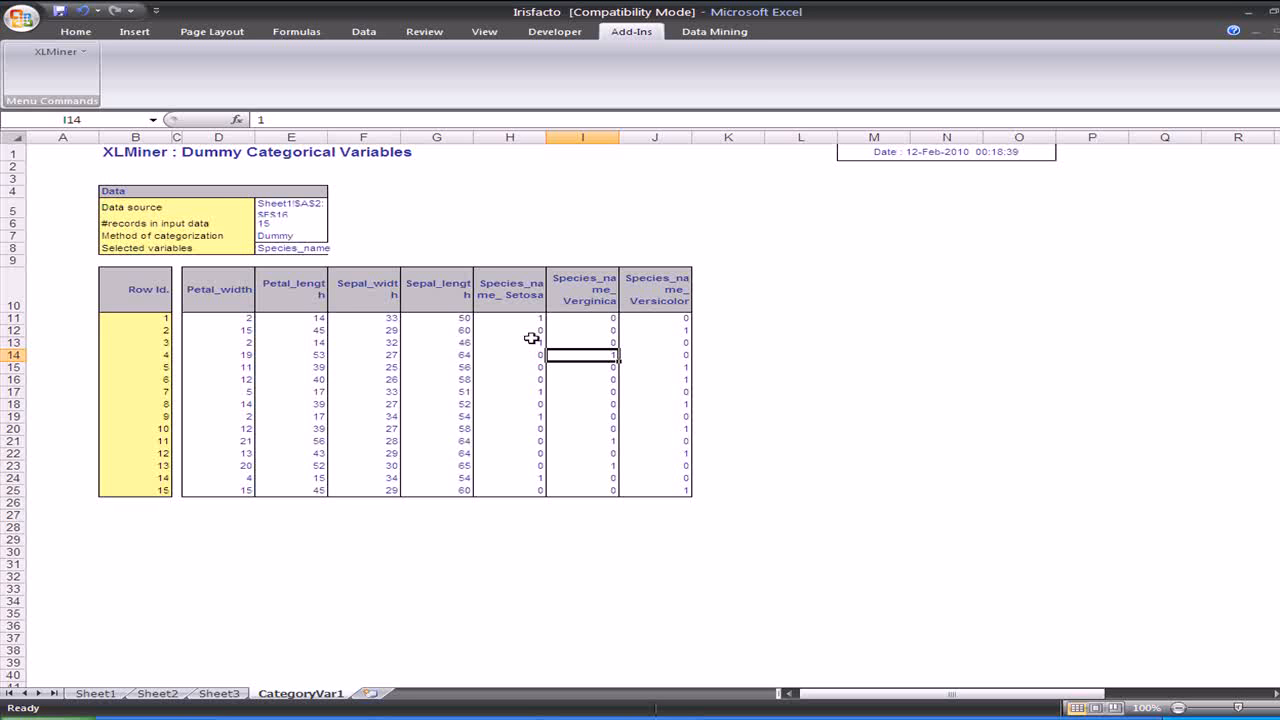
Step: Create category scores for Species_name from A1:E16 on Sheet1, using first-row headers and the option to assign numbers 1,2,3..
key(ctrl+Page_Up)
key(ctrl+Page_Up)
key(ctrl+Page_Up)
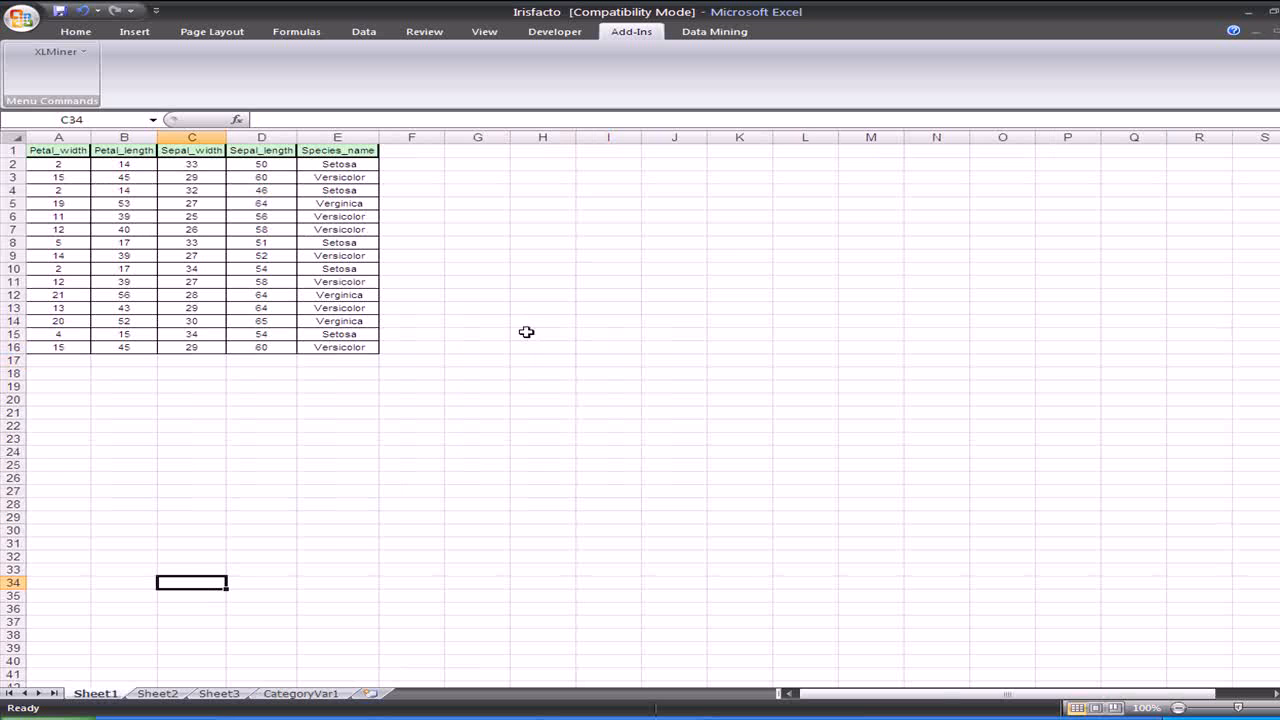
click(40, 55)
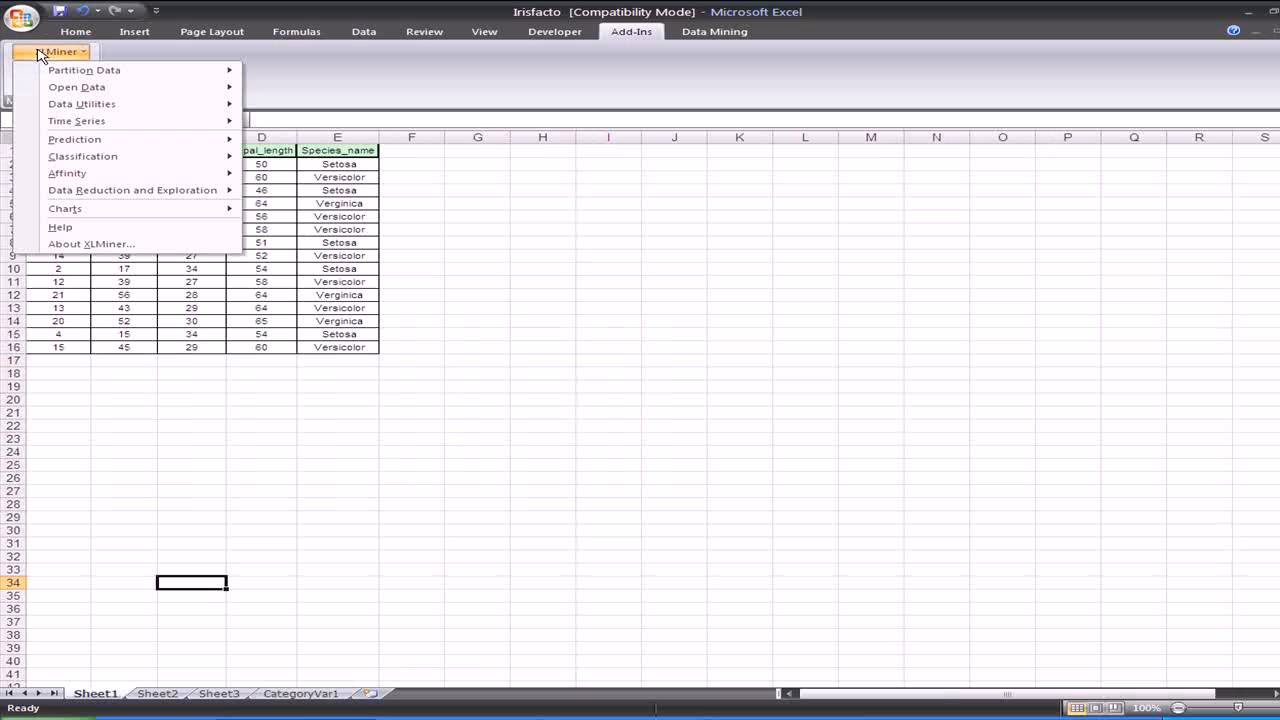
mouse_move(91, 127)
mouse_move(98, 104)
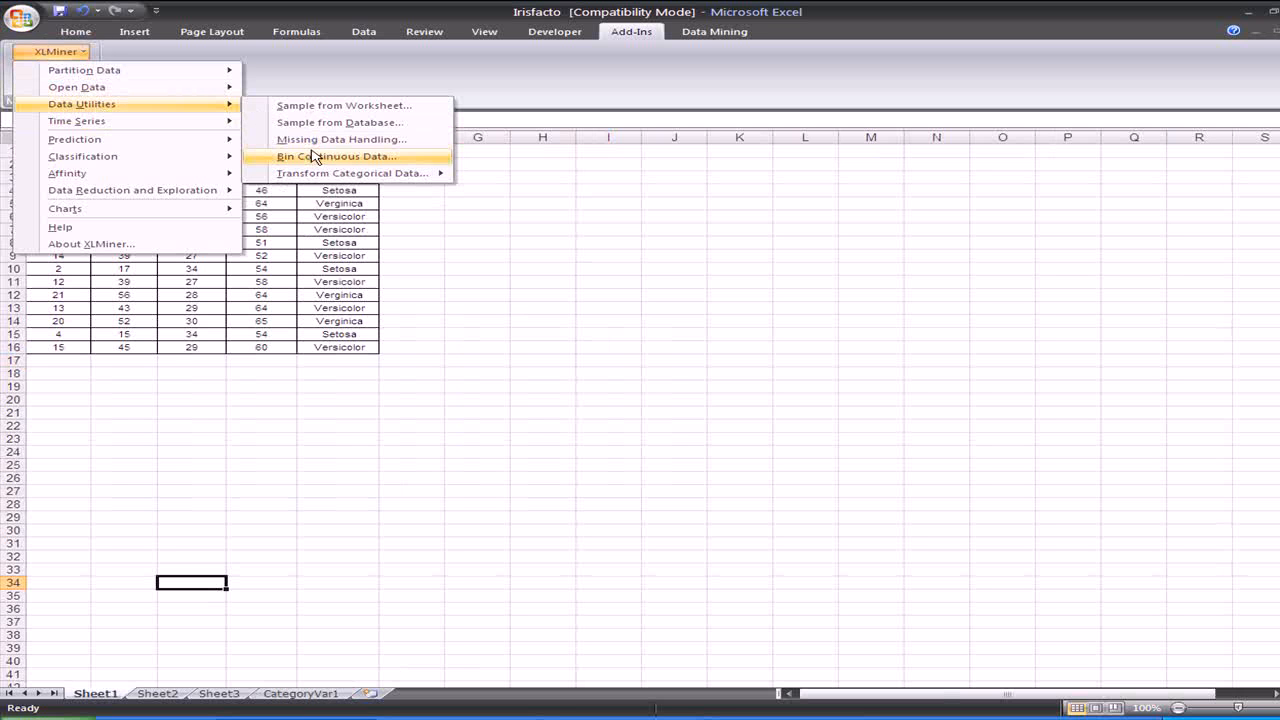
mouse_move(318, 176)
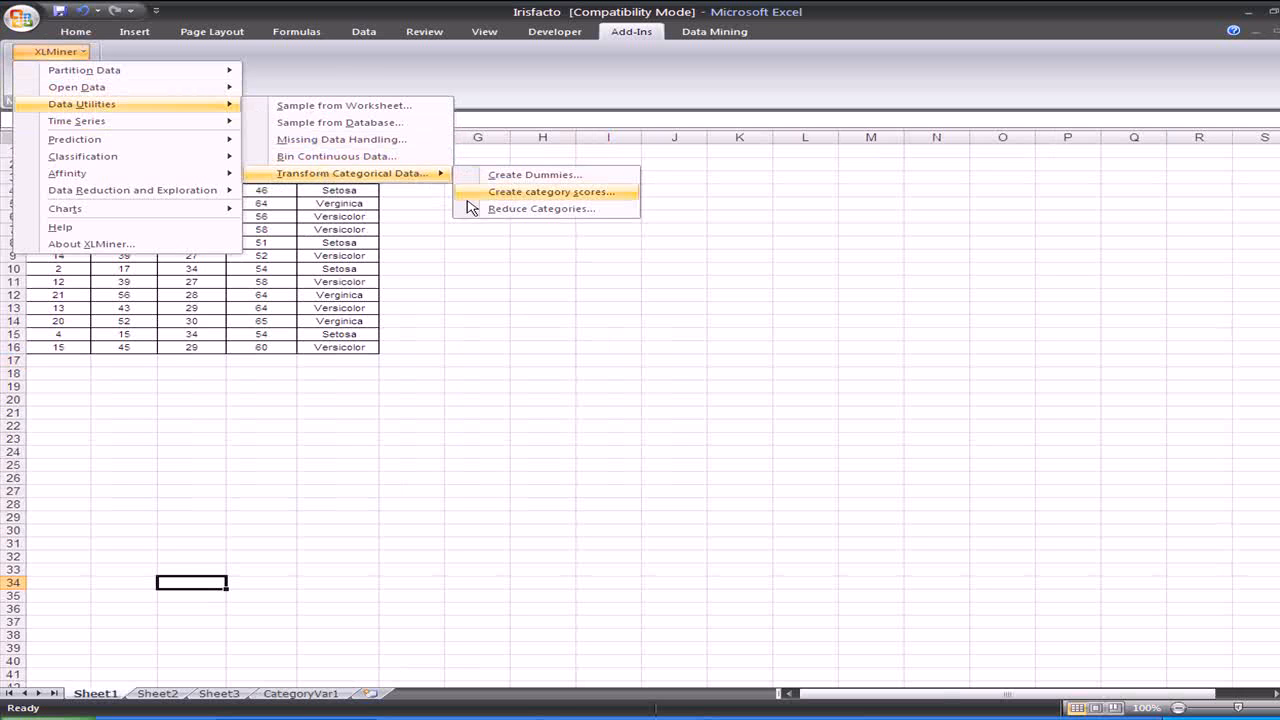
click(503, 196)
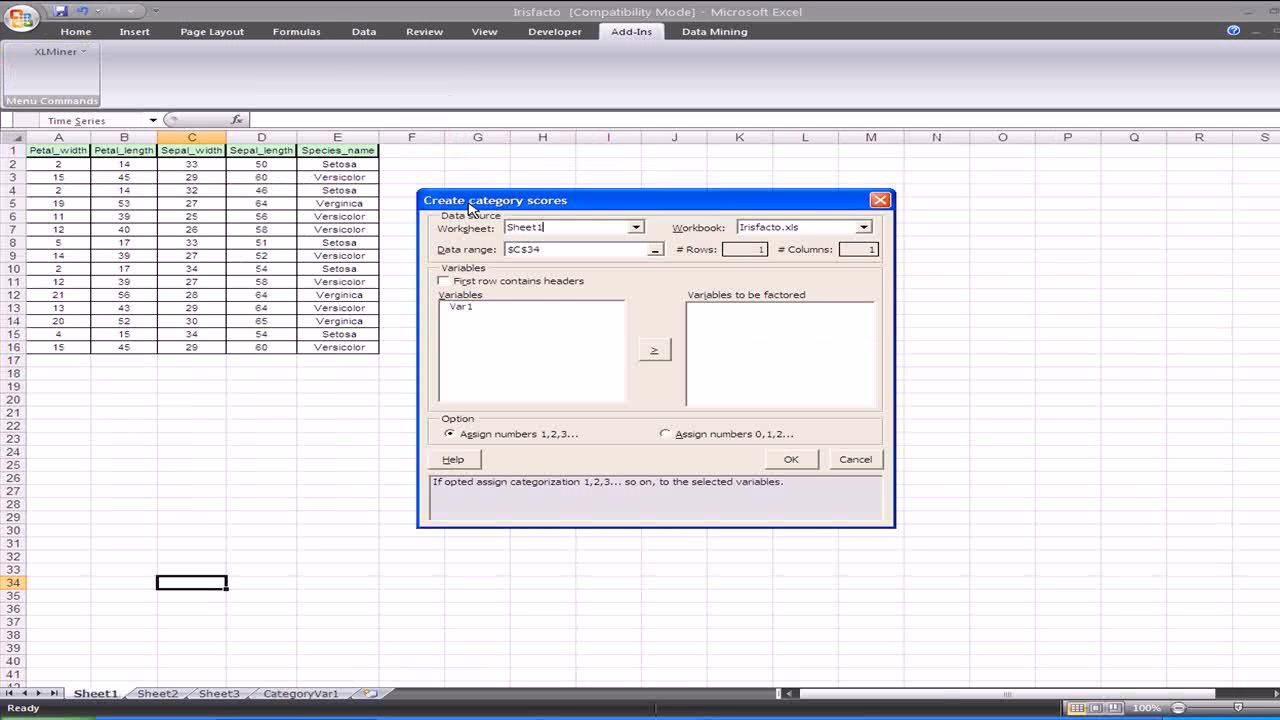
click(444, 281)
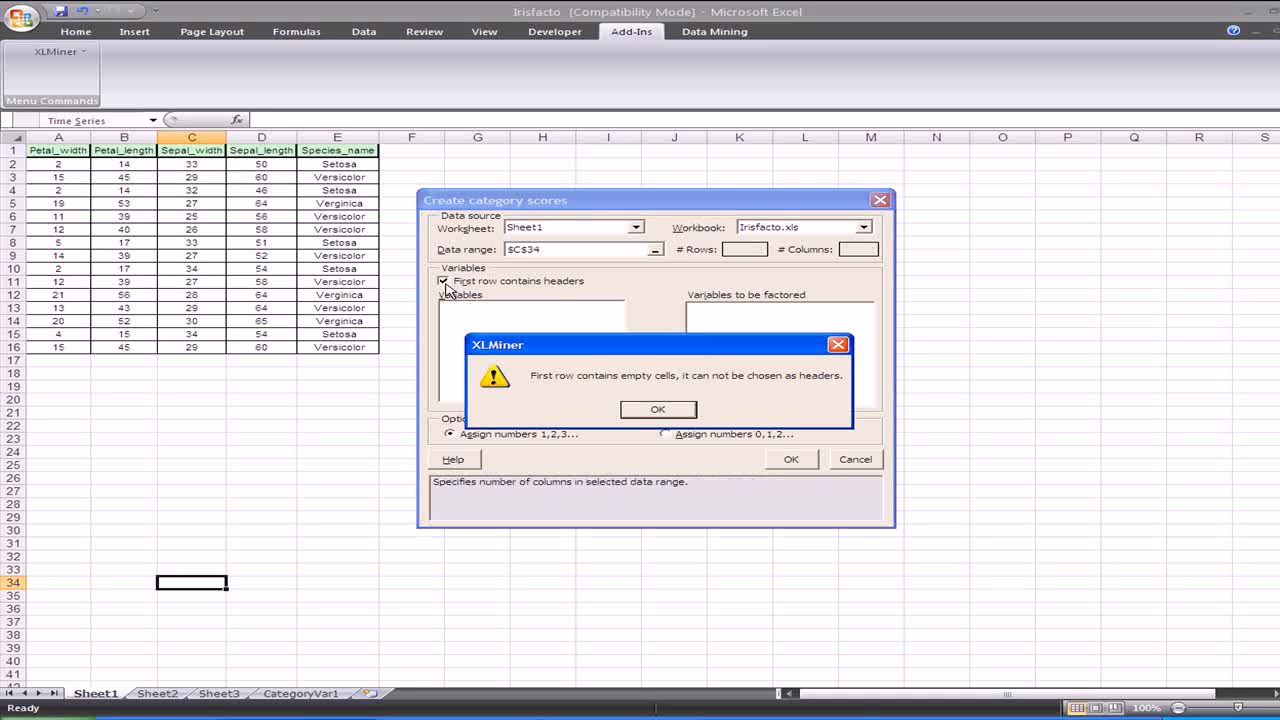
key(Return)
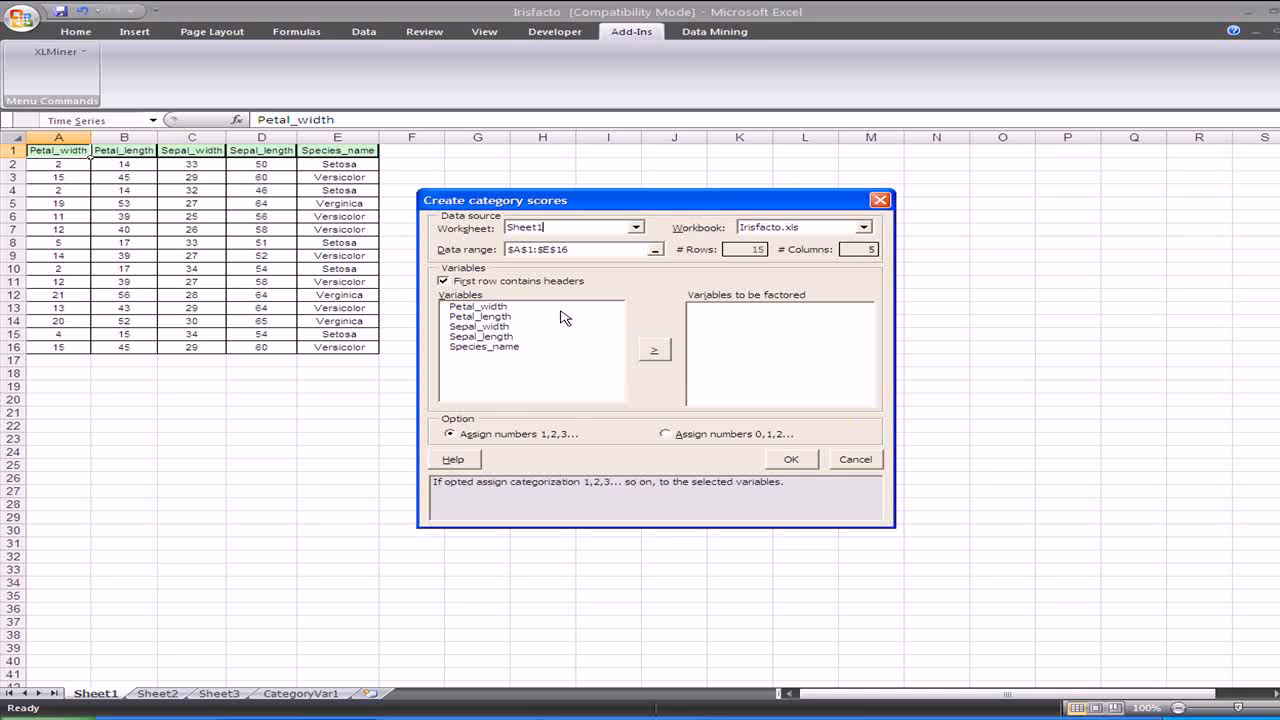
click(498, 347)
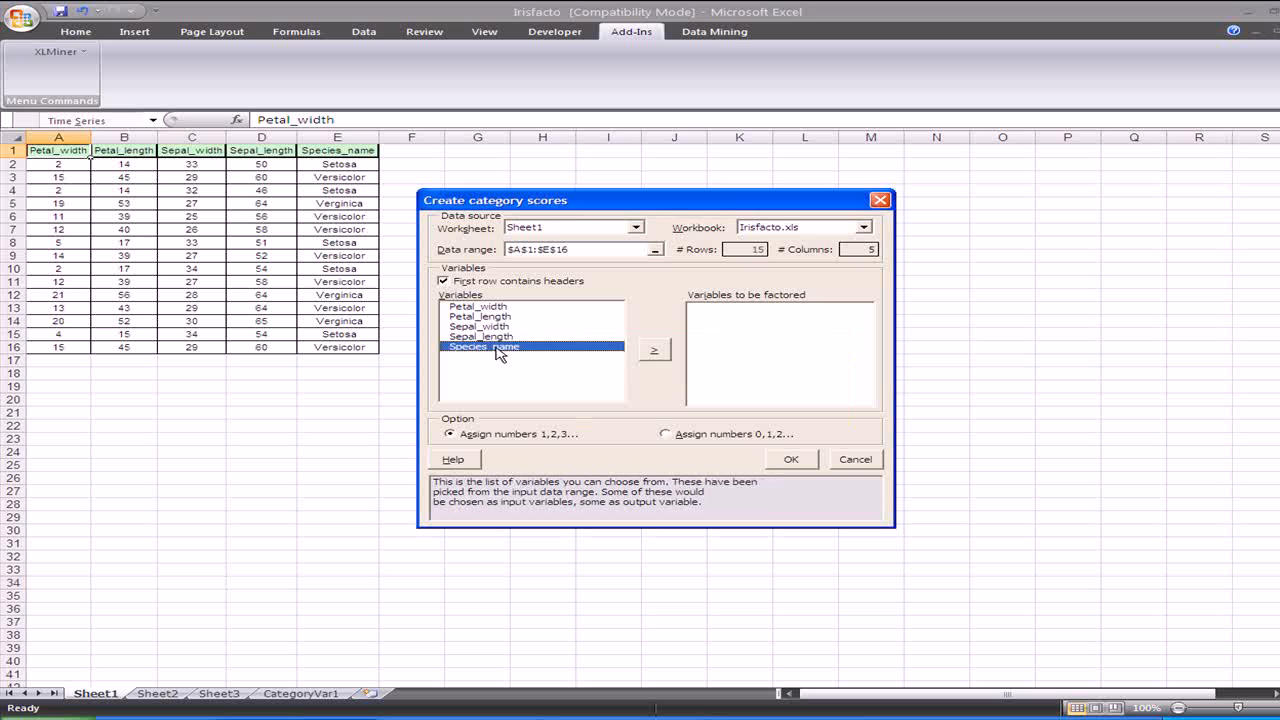
click(655, 350)
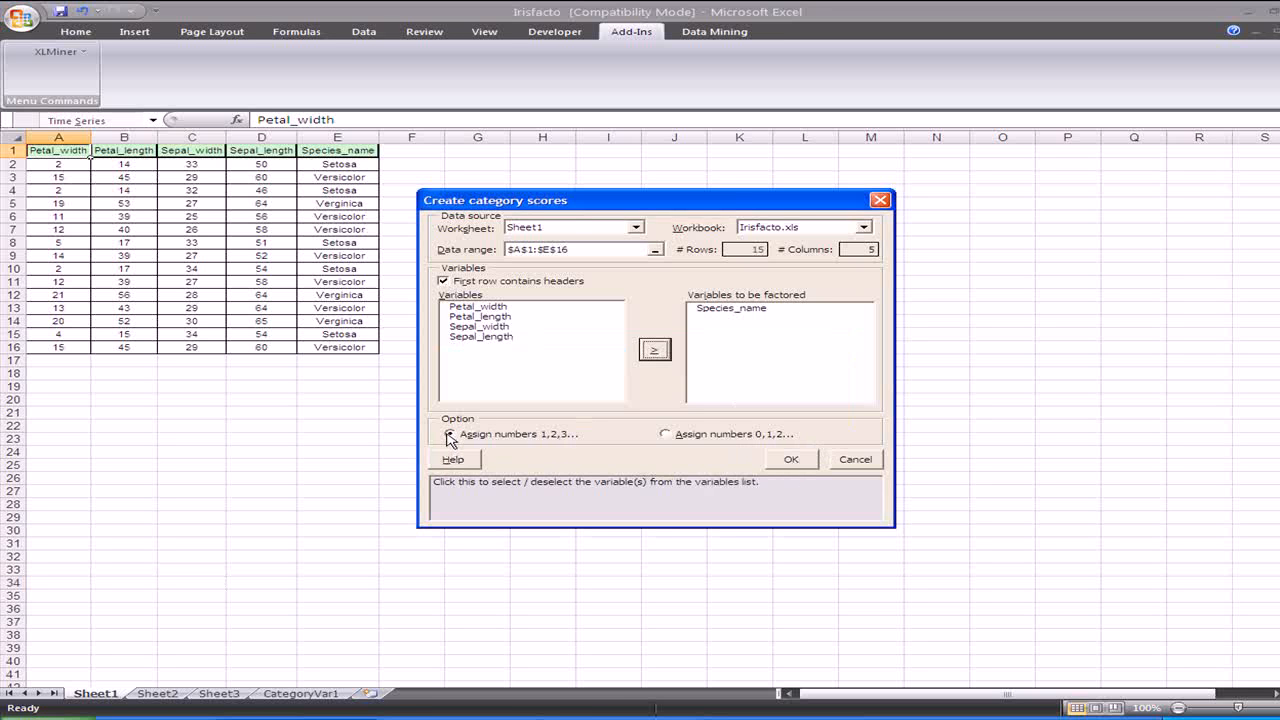
click(790, 460)
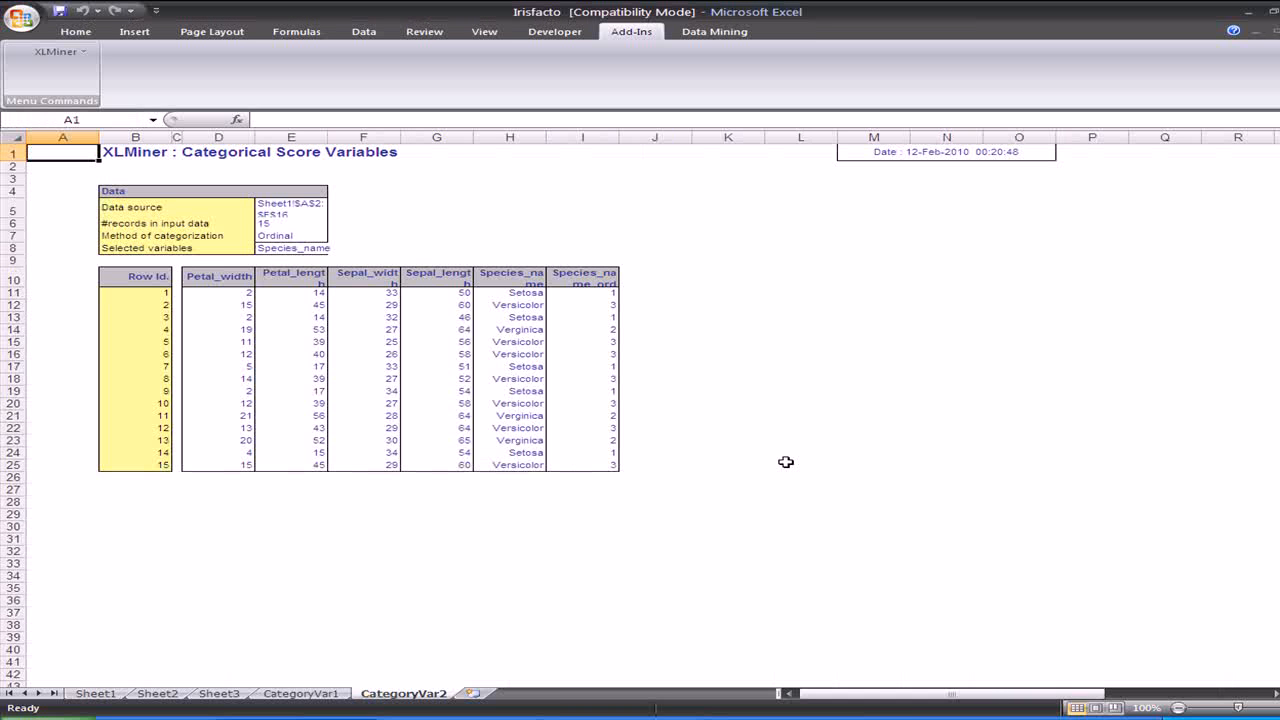
Step: Heighten header row 10 on CategoryVar2 and review the Species_name_ord column
click(594, 279)
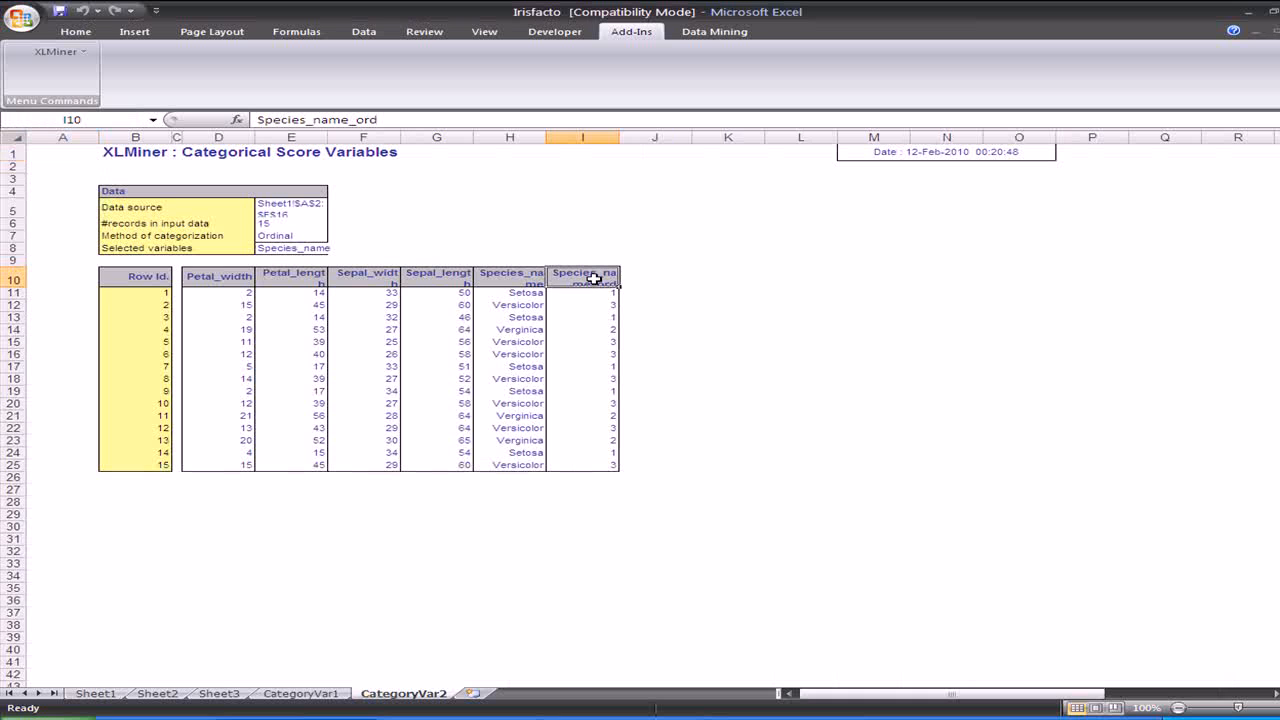
drag(22, 288, 20, 300)
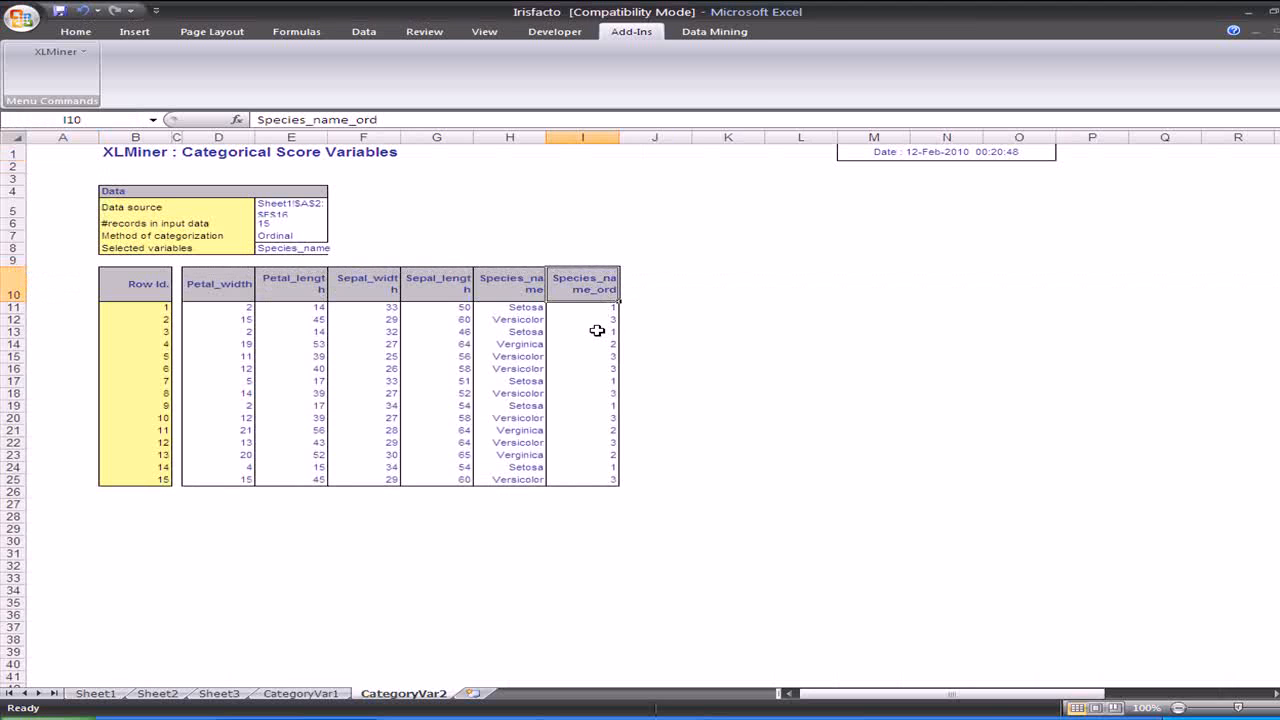
drag(608, 307, 614, 472)
click(740, 371)
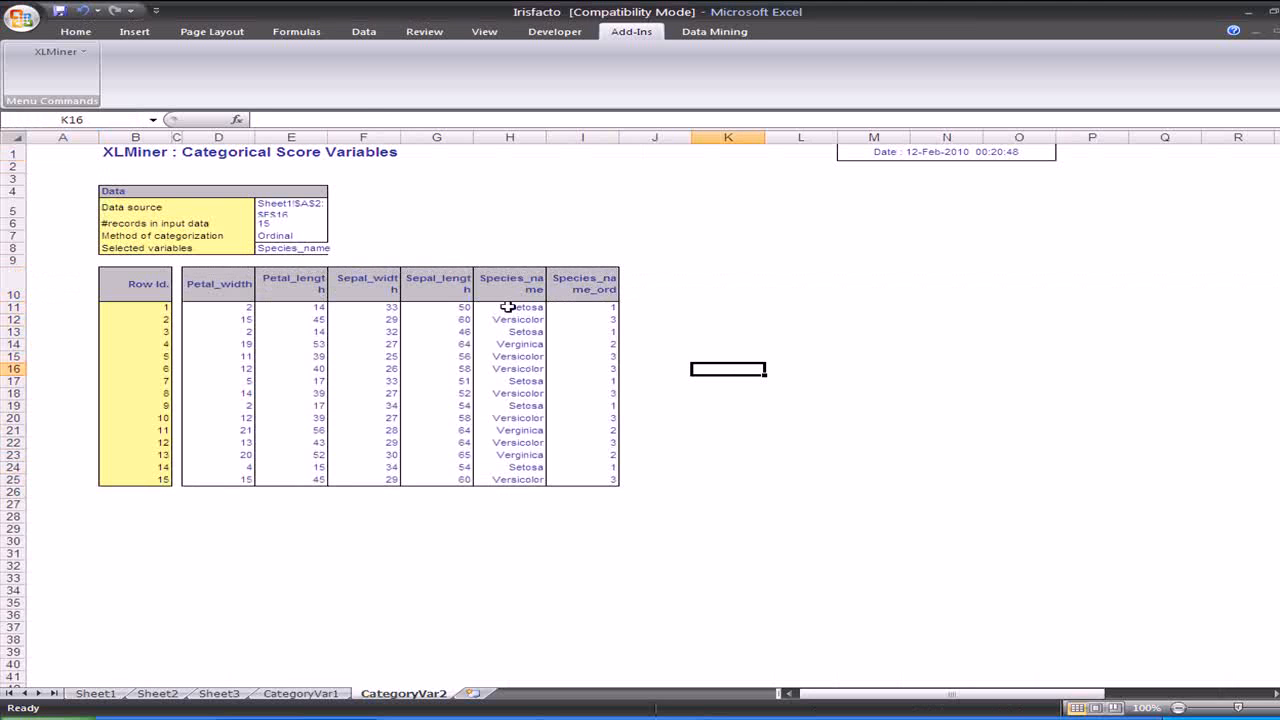
Step: Compare the species name with its ordinal score in records 1, 4 and 2
click(508, 307)
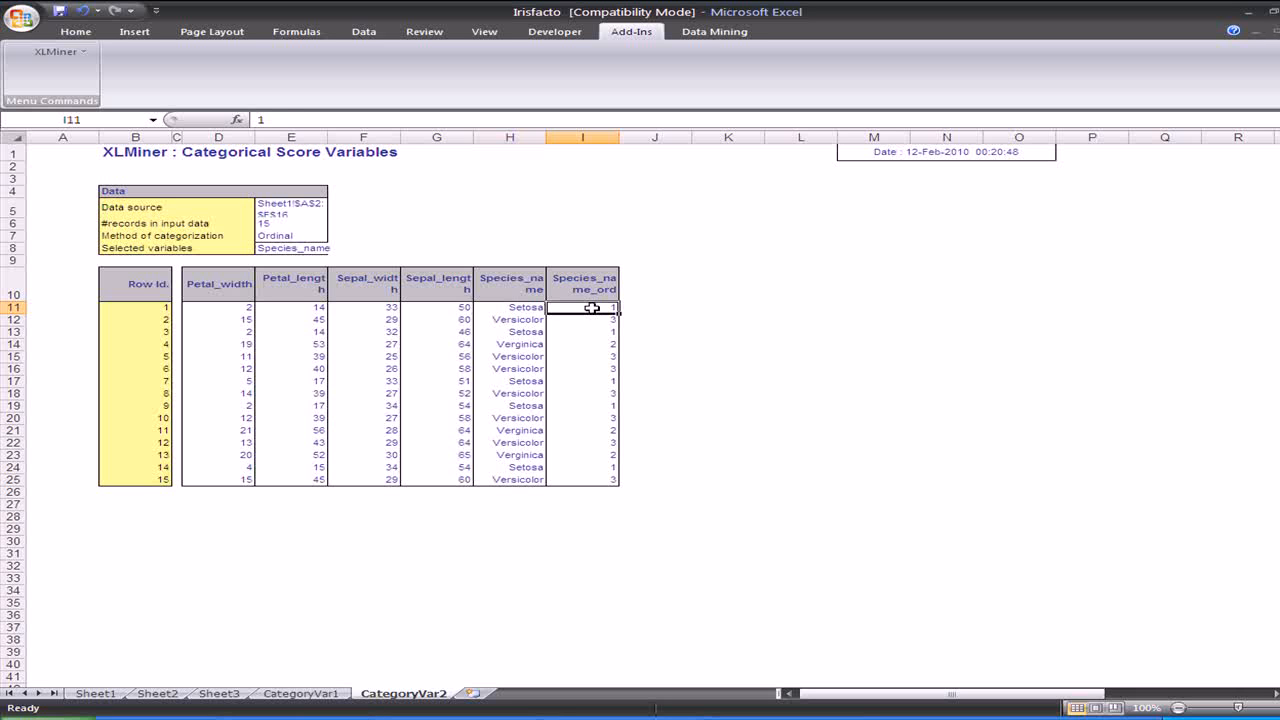
click(534, 345)
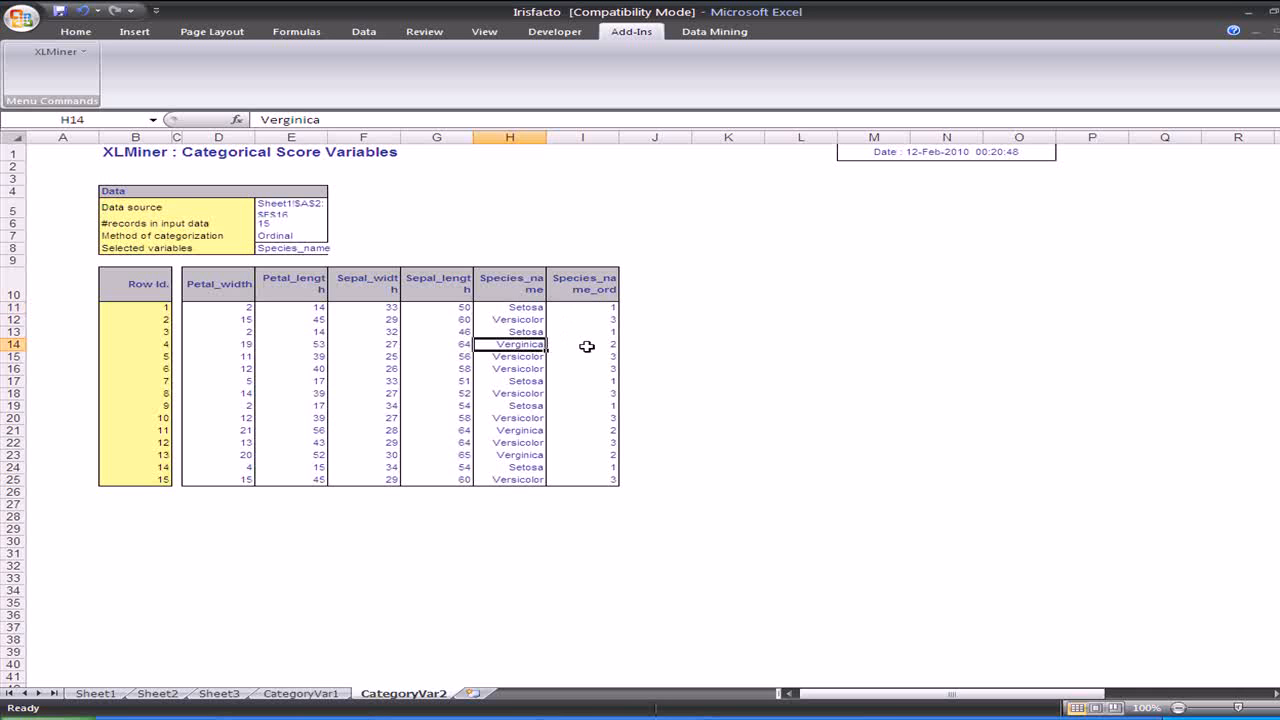
click(587, 346)
click(515, 320)
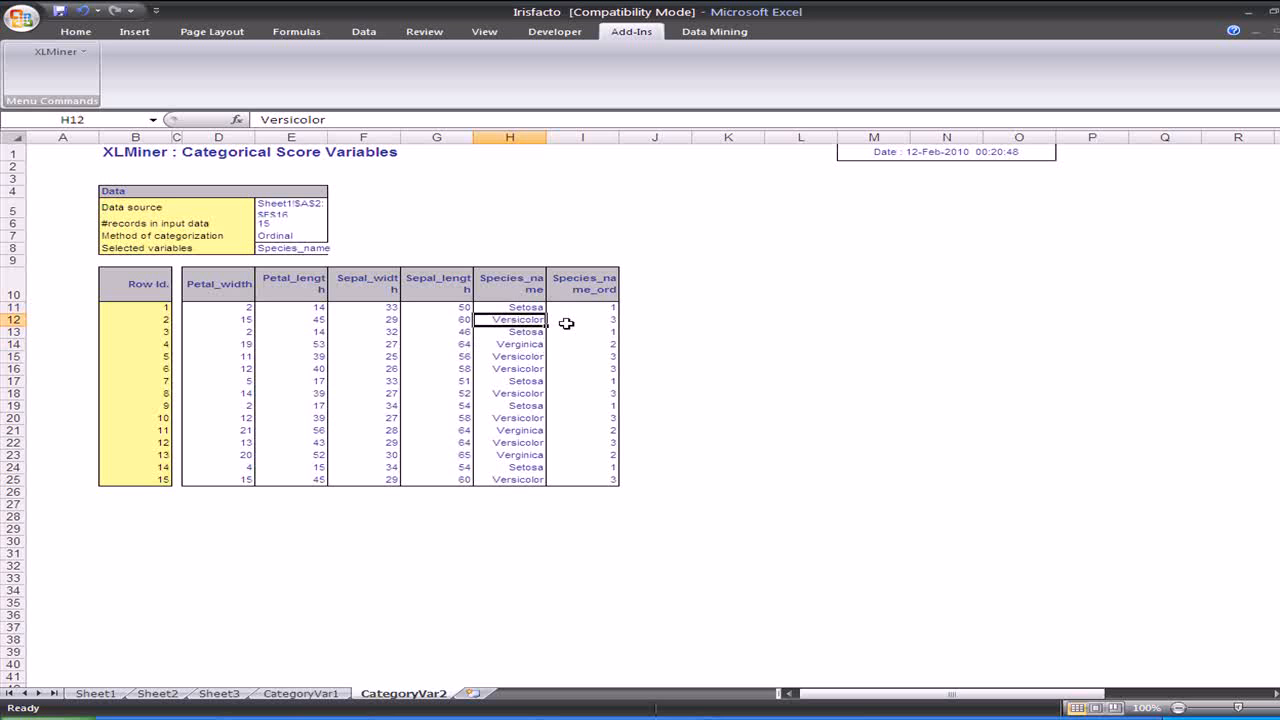
click(599, 318)
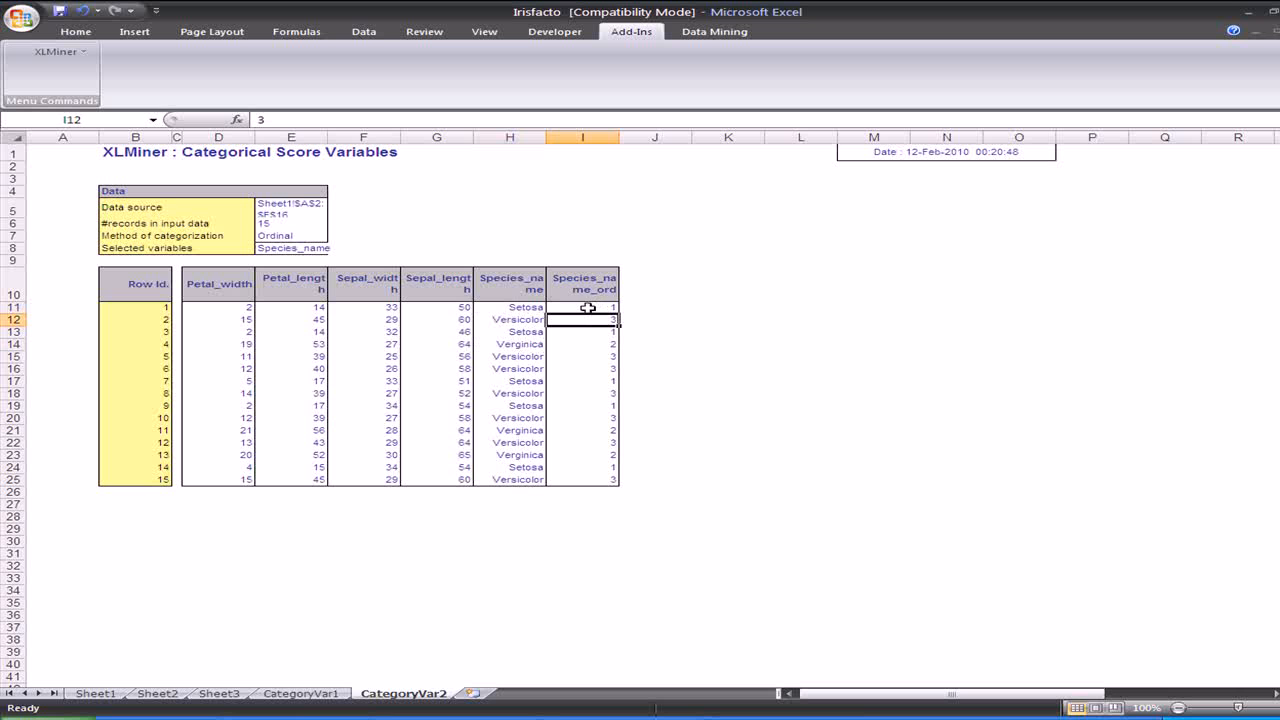
Step: Compare record 1 and its Species_name_ord score on CategoryVar2 with the original data on Sheet1
click(160, 307)
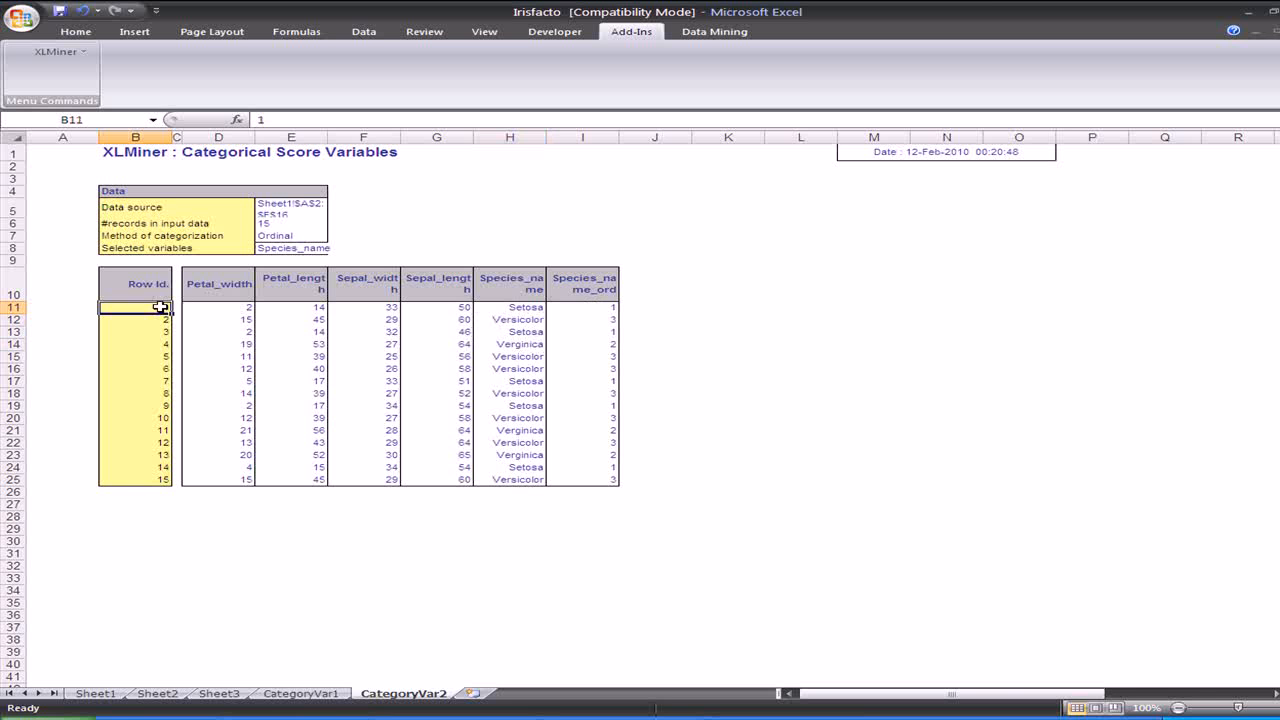
click(100, 700)
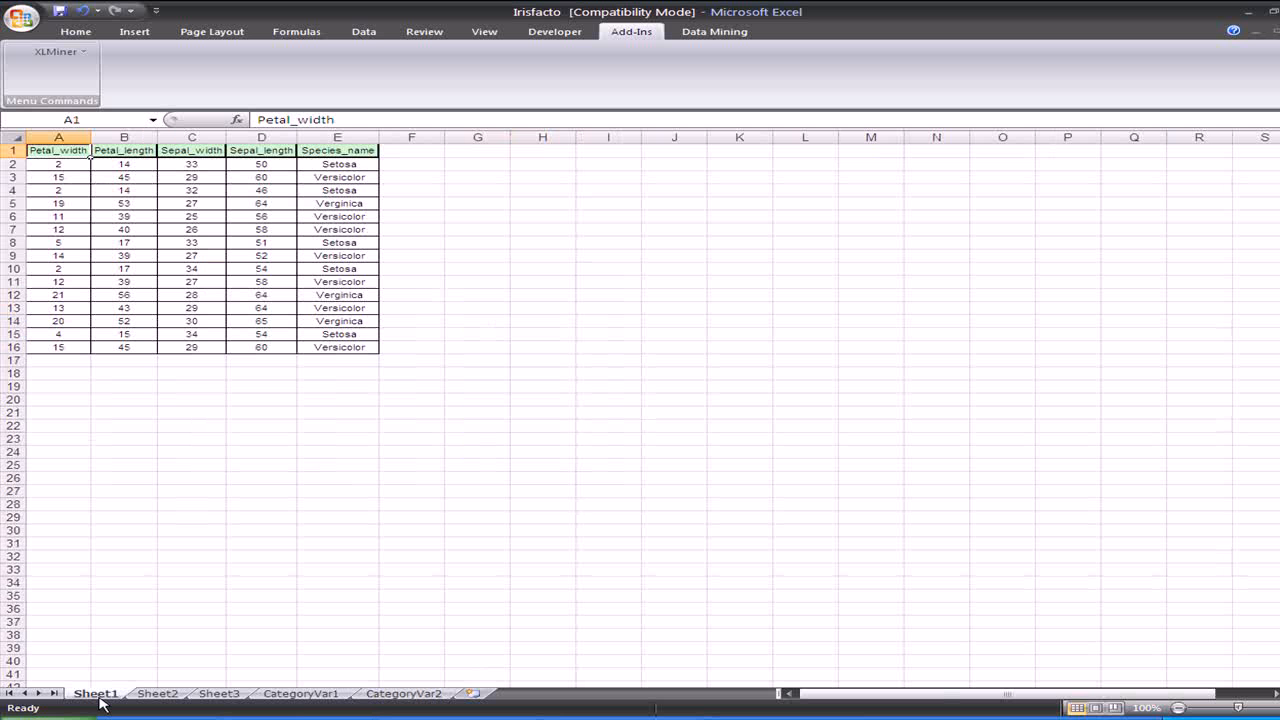
click(403, 694)
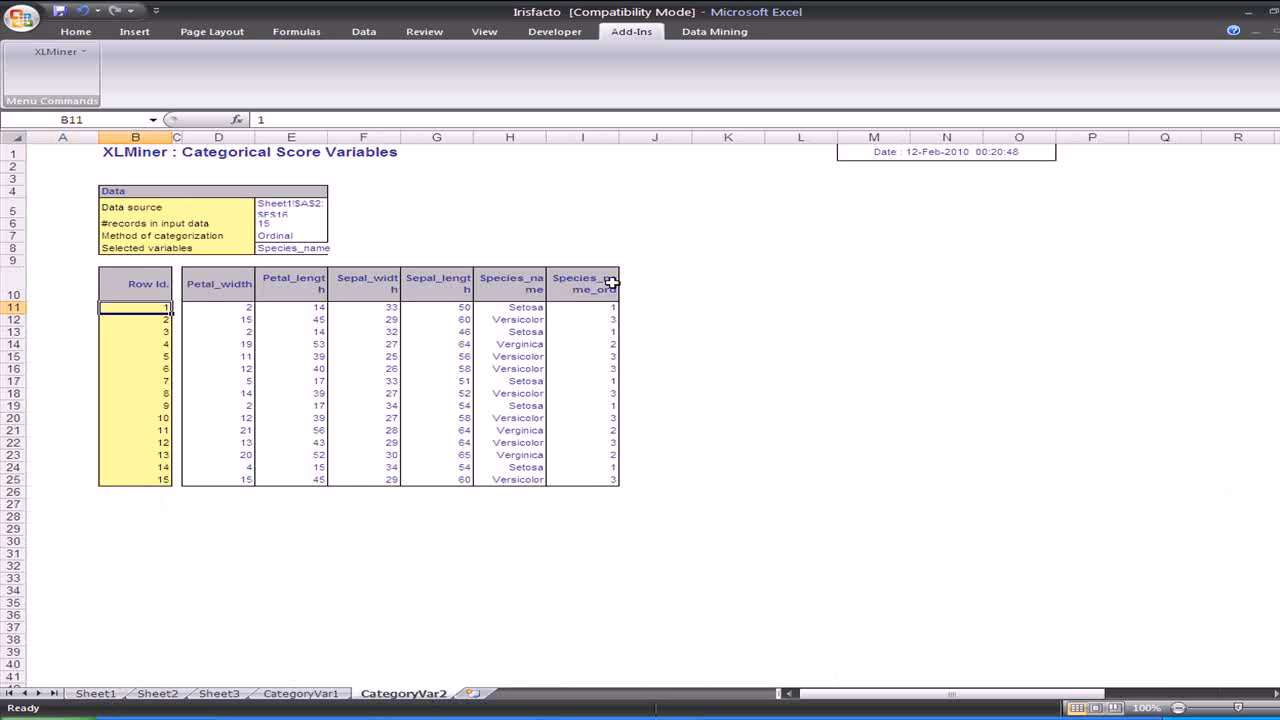
click(599, 309)
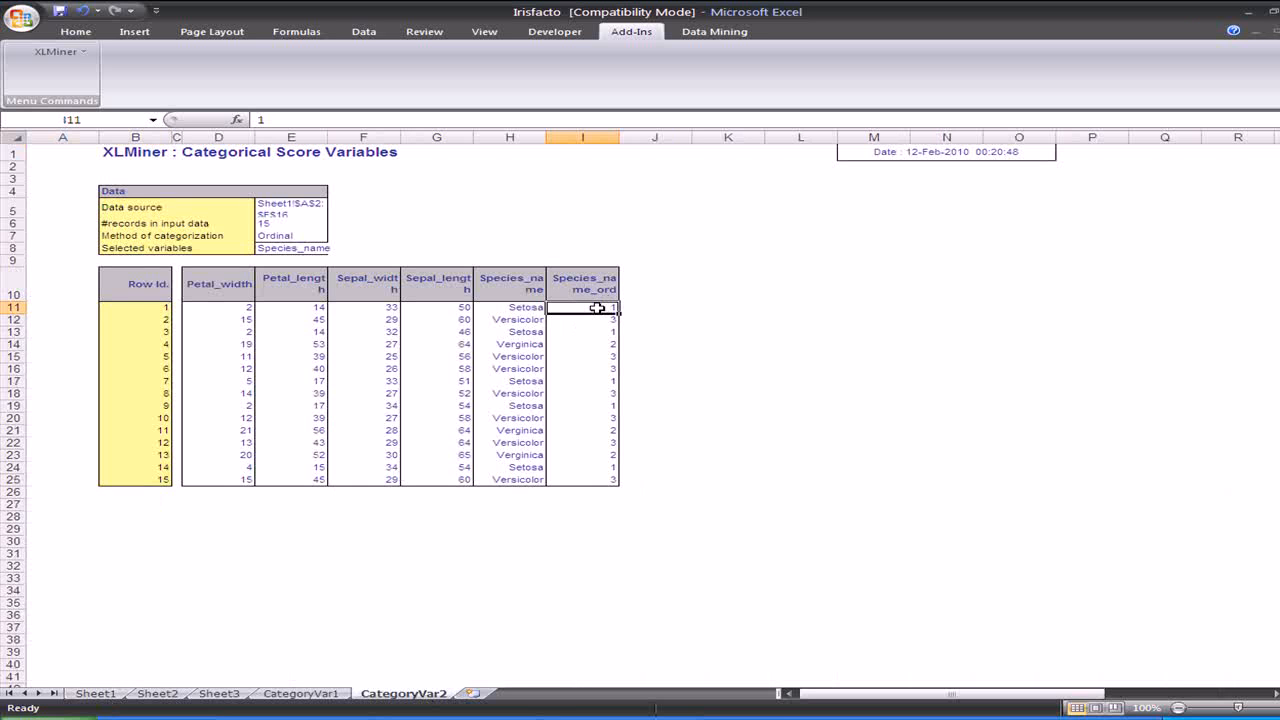
Step: Check the species and ordinal score of record 4, and highlight the whole Species_name column on CategoryVar2
click(148, 346)
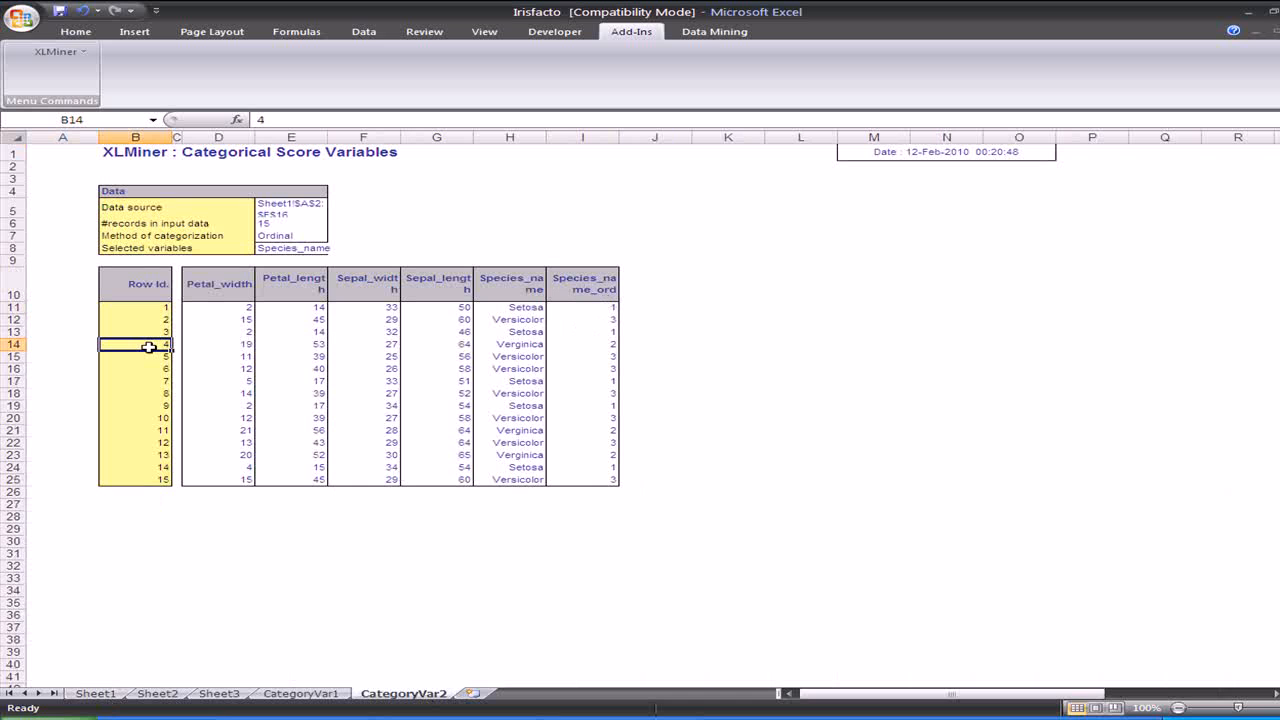
click(506, 348)
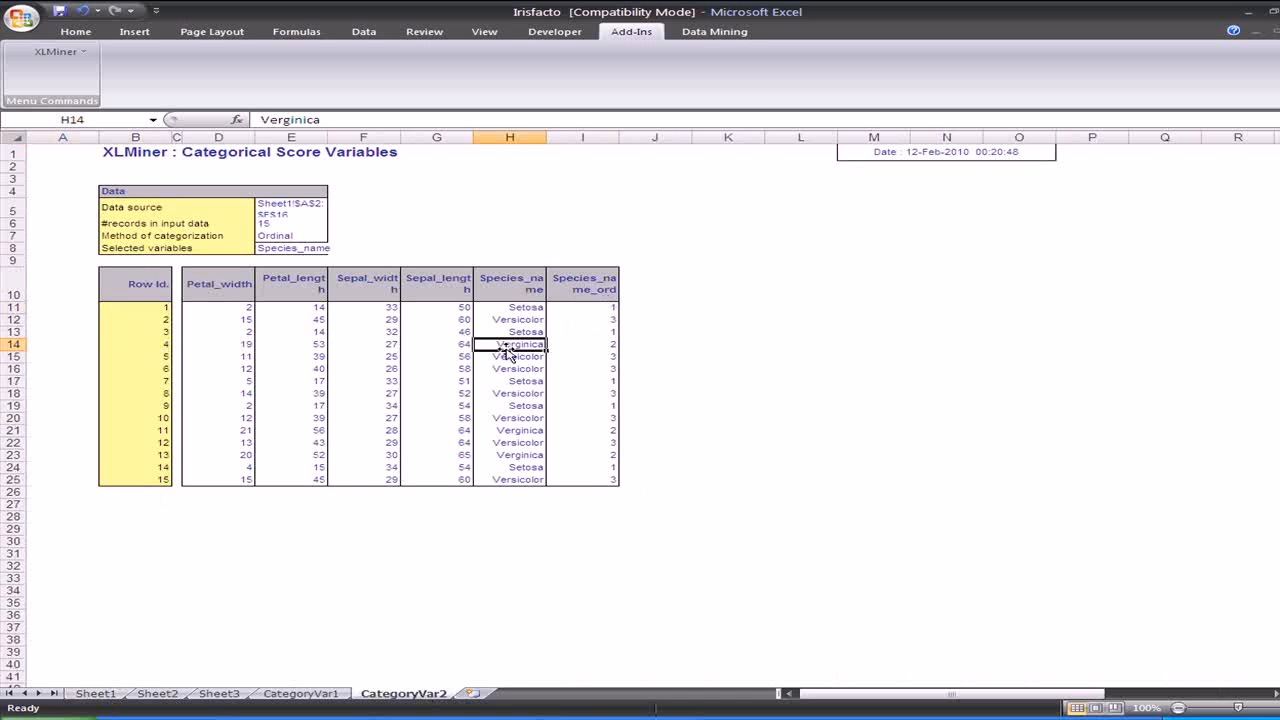
click(585, 345)
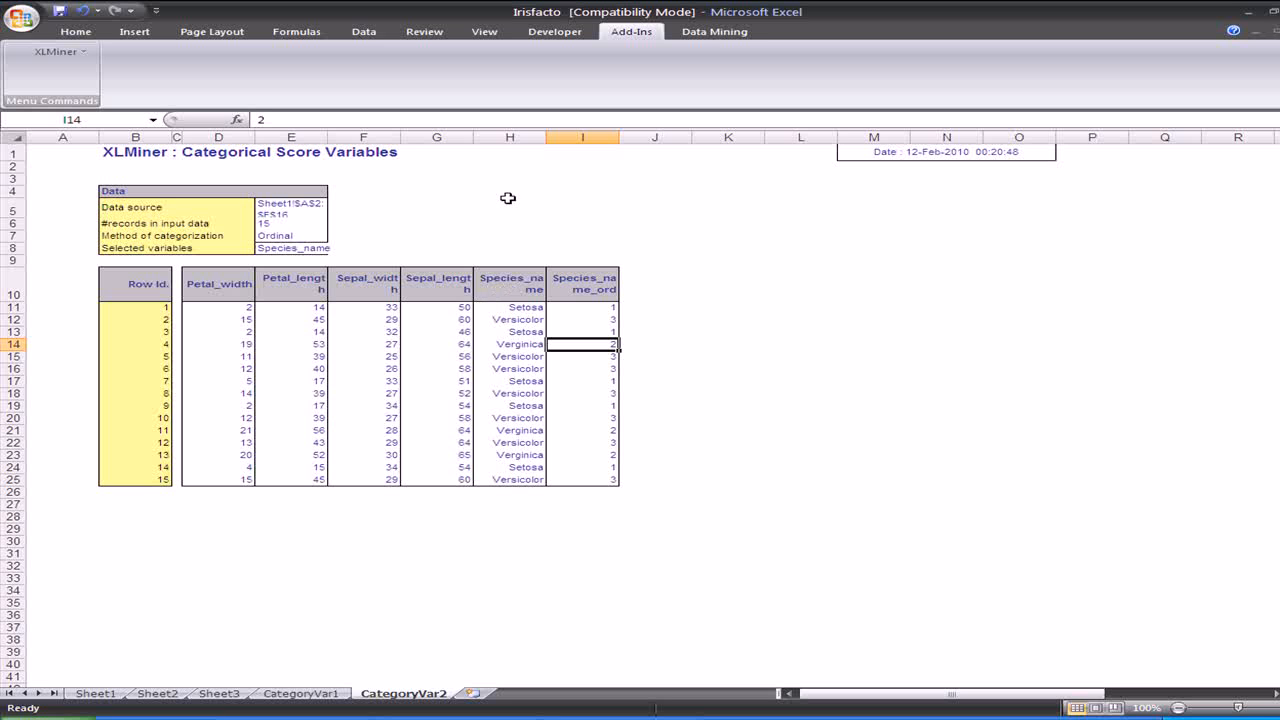
click(508, 137)
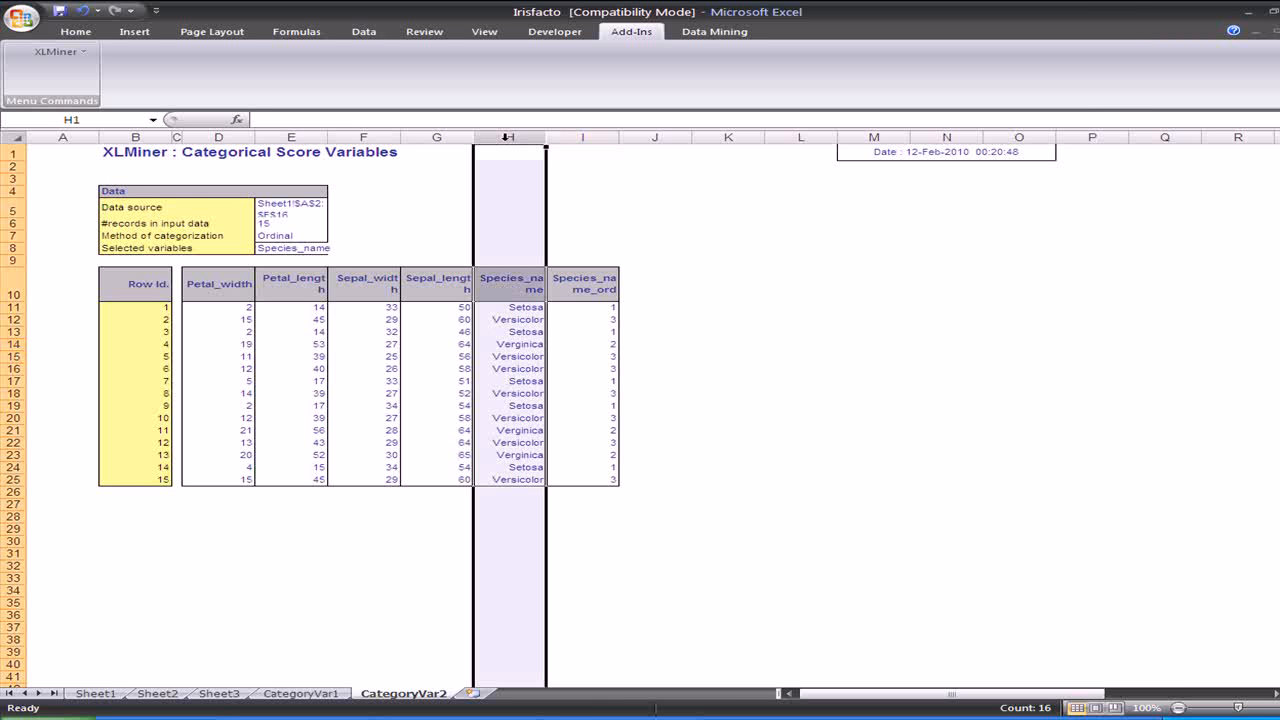